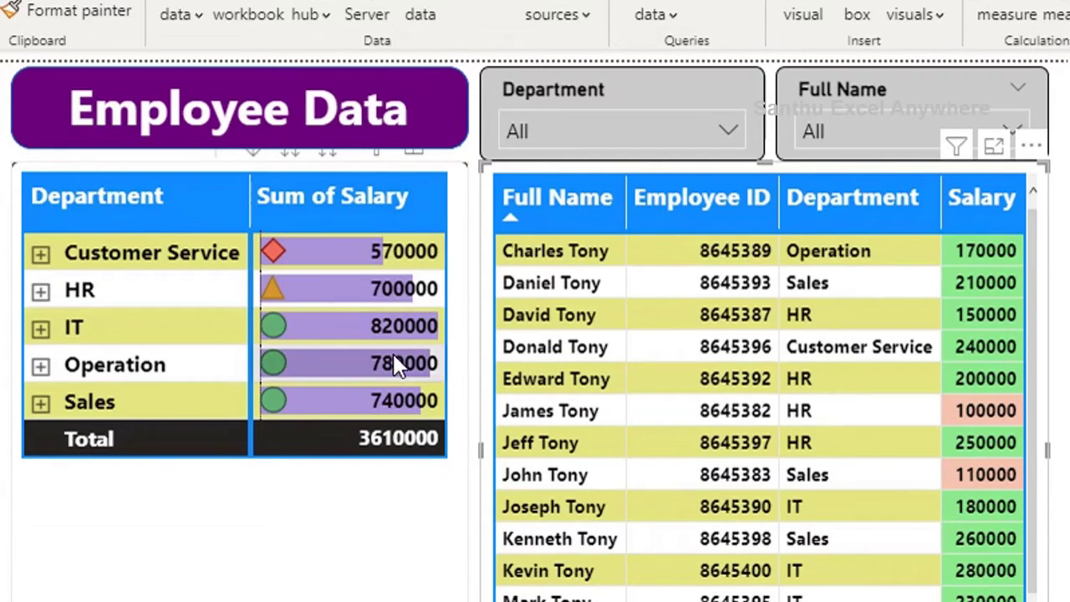
# Expand and then collapse Customer Service in the salary matrix to preview its employees
pyautogui.moveTo(403, 337)
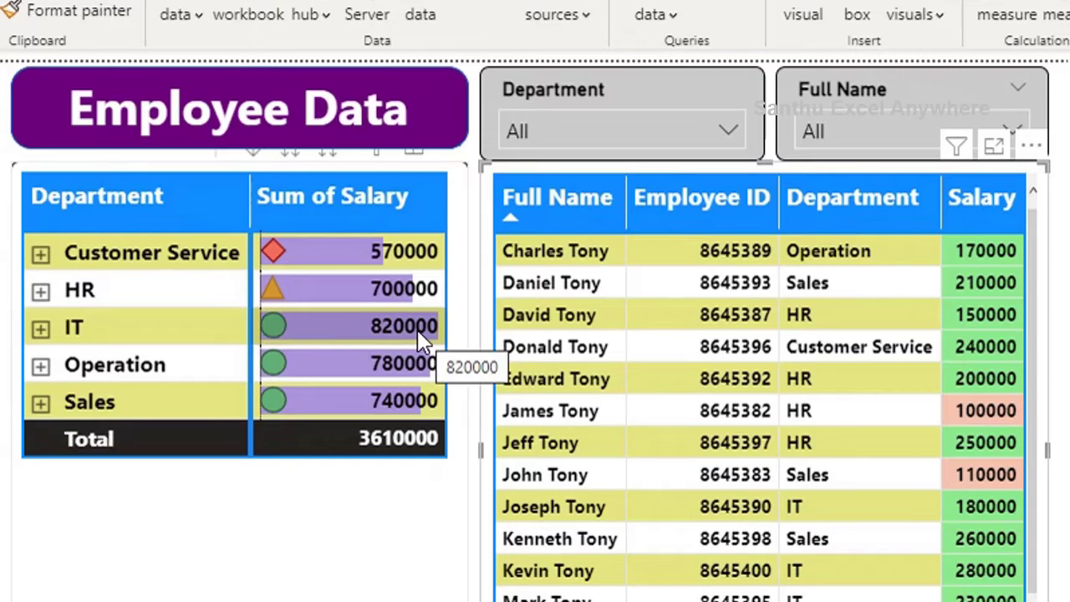
pyautogui.click(40, 254)
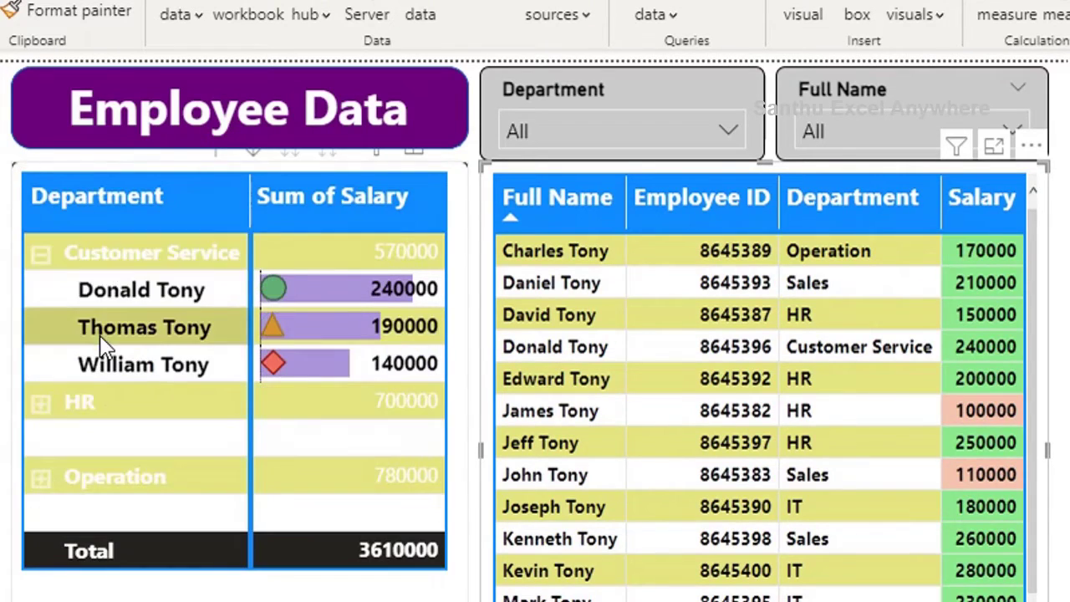
pyautogui.click(41, 254)
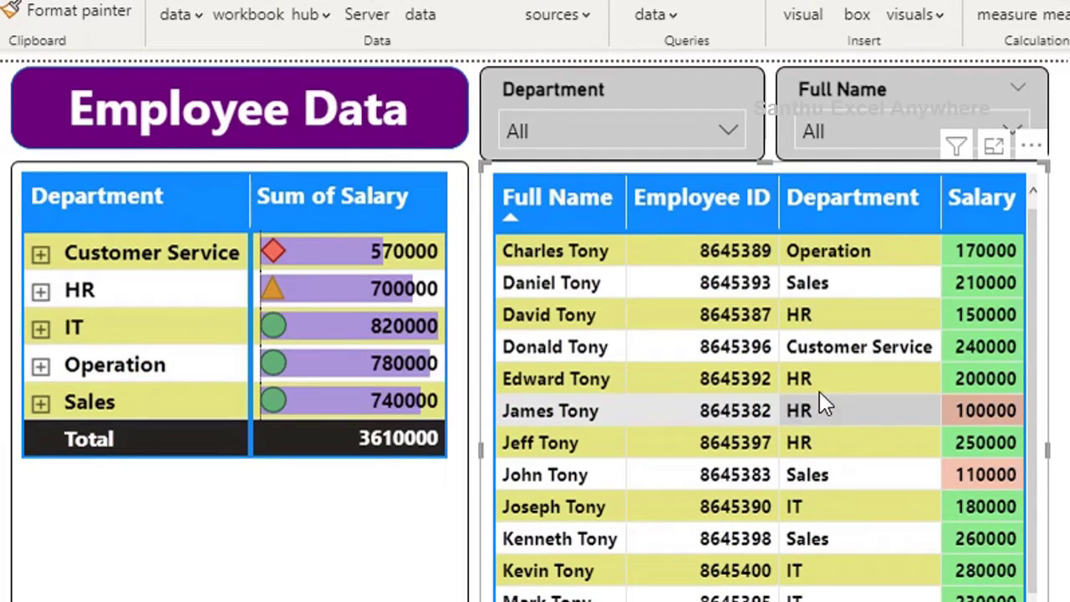
# Filter the report to the Customer Service department and select the salary matrix
pyautogui.click(613, 140)
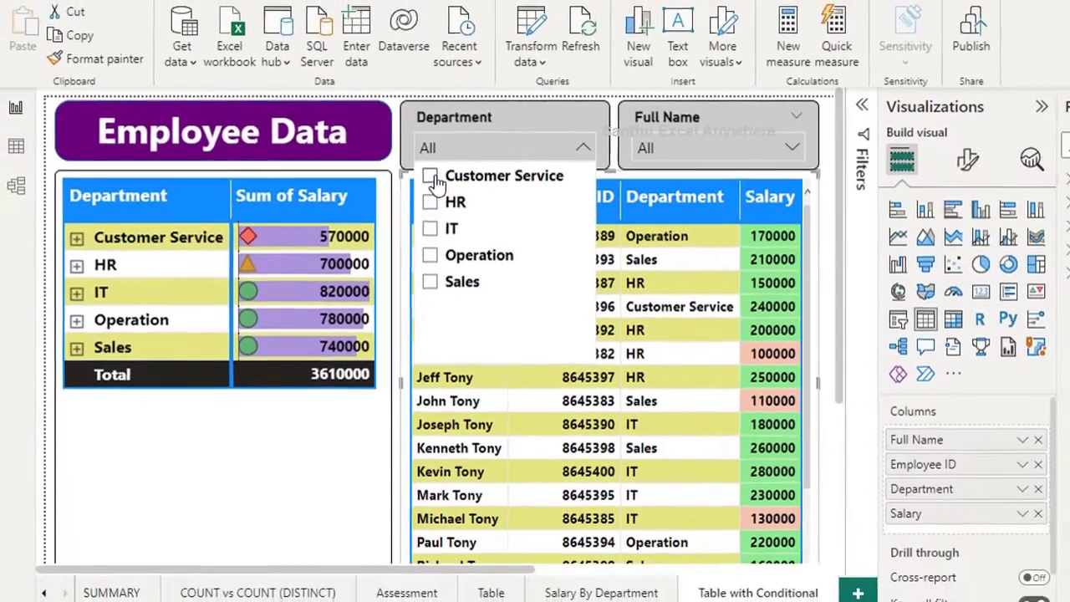
pyautogui.click(495, 173)
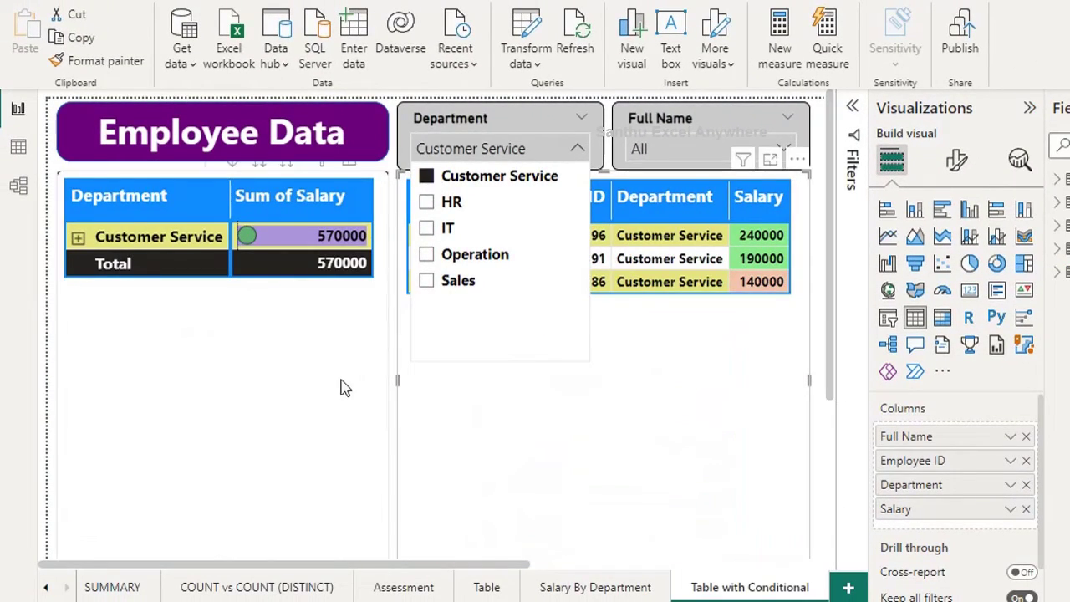
pyautogui.click(540, 387)
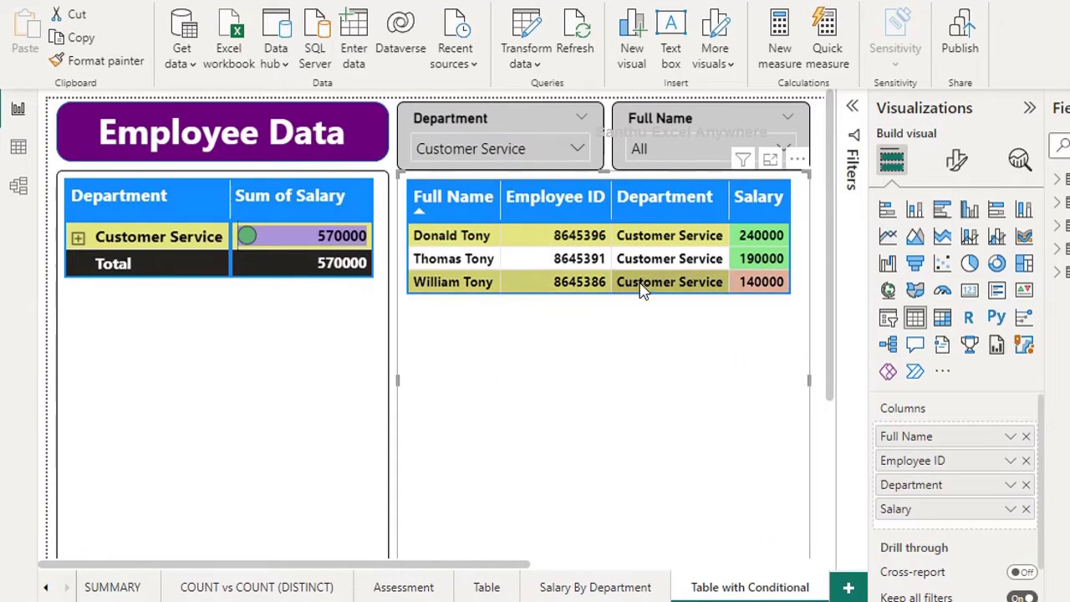
pyautogui.click(202, 245)
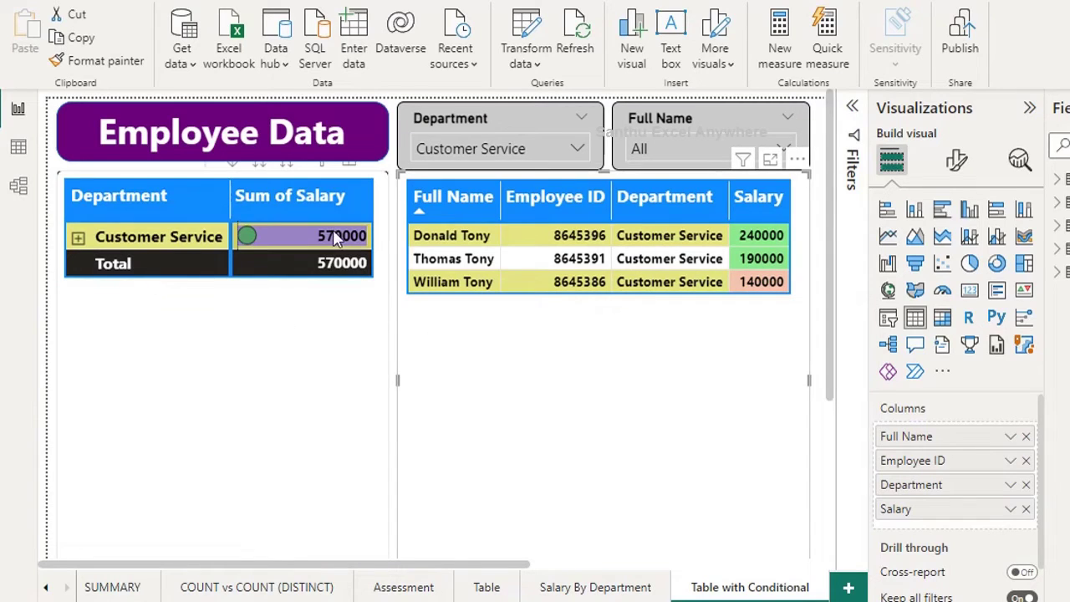
# Clear the department filter and expand the Employee Department table in the Fields pane
pyautogui.moveTo(332, 239)
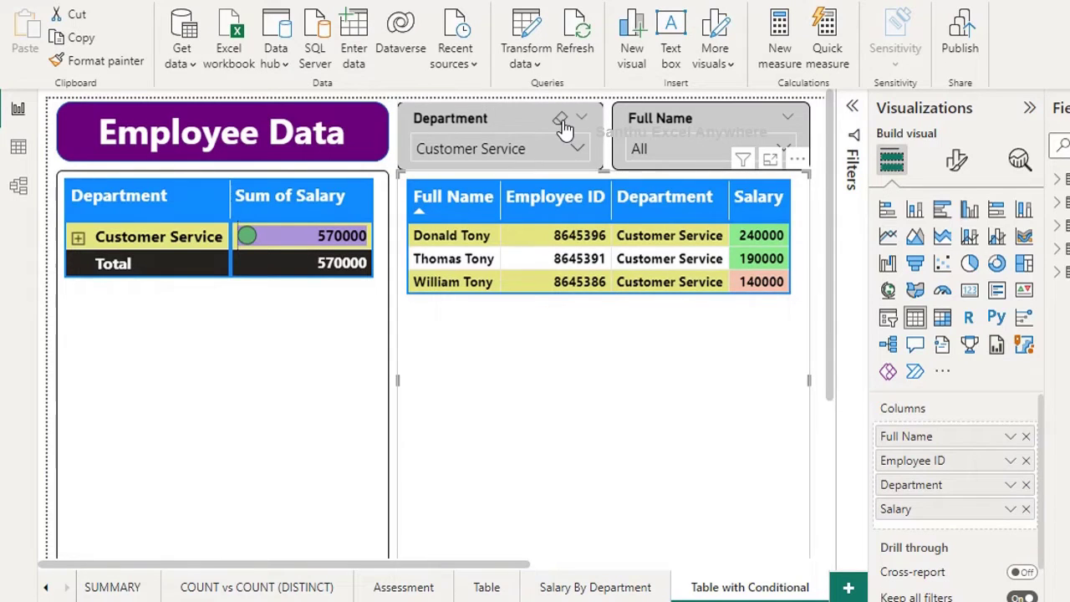
pyautogui.click(560, 118)
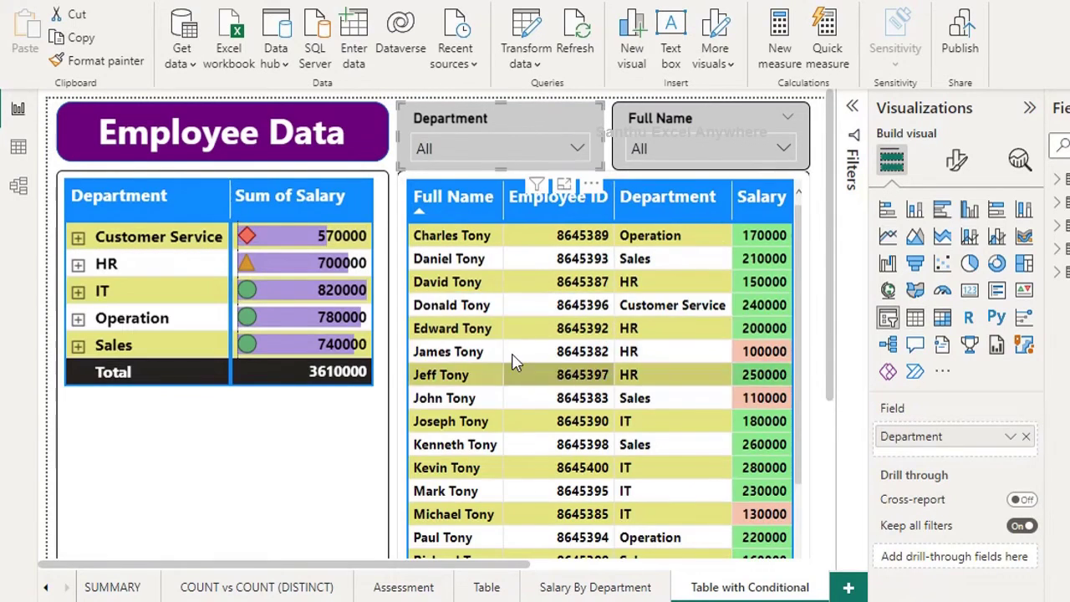
pyautogui.click(815, 340)
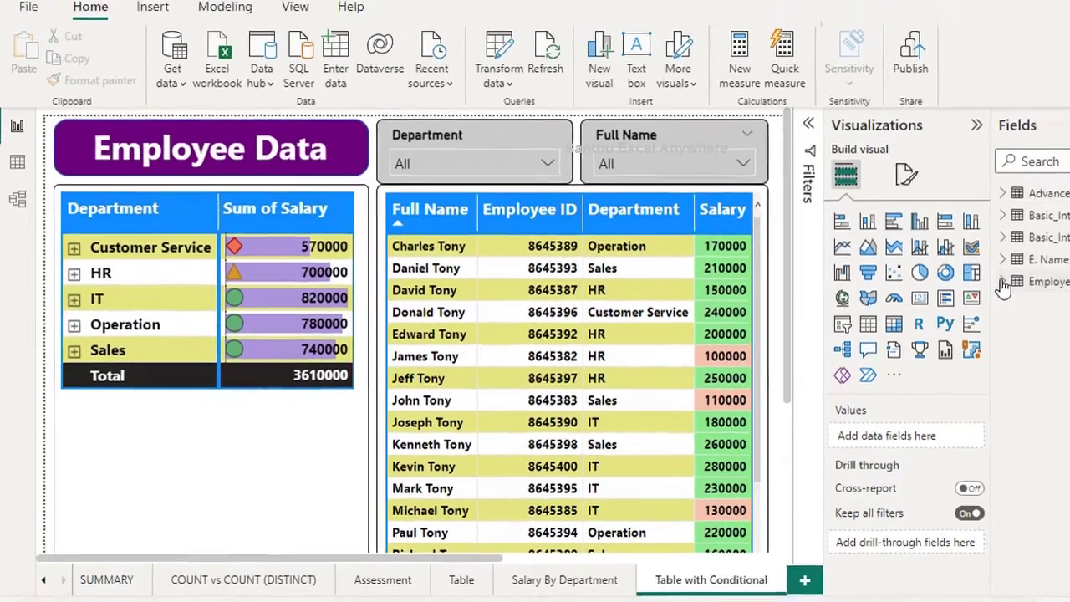
pyautogui.click(969, 294)
pyautogui.click(970, 295)
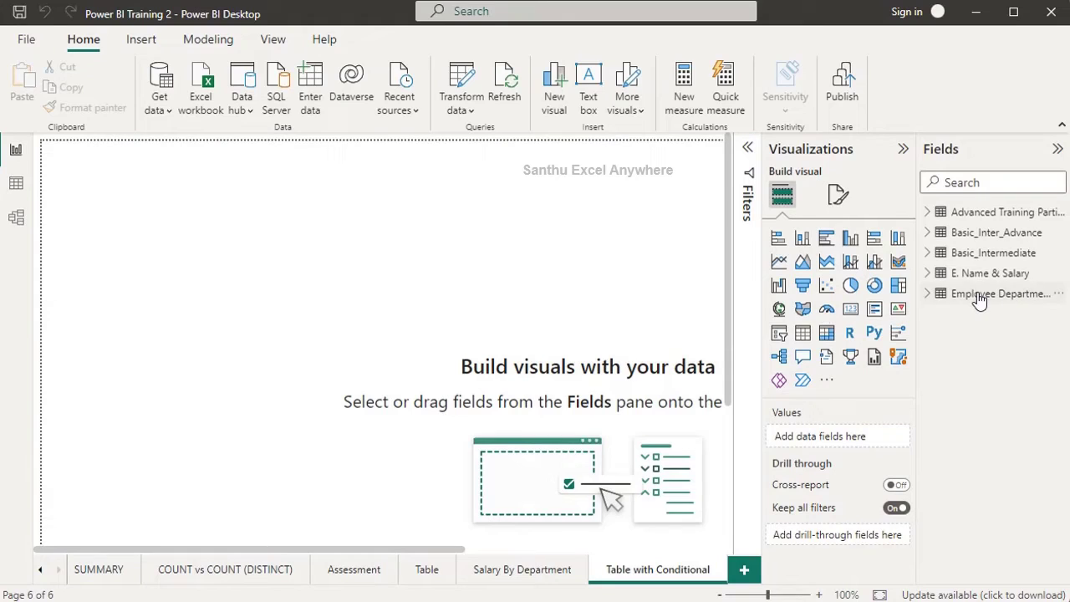
# Show the Employee Department table's rows in Data view and select its First Name column
pyautogui.click(980, 297)
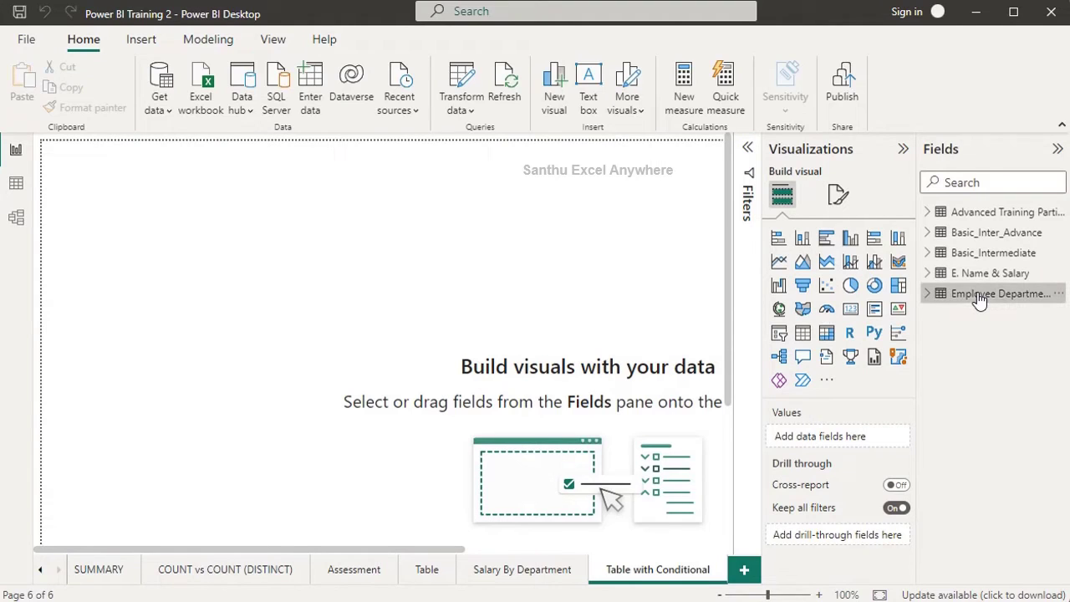
pyautogui.click(928, 293)
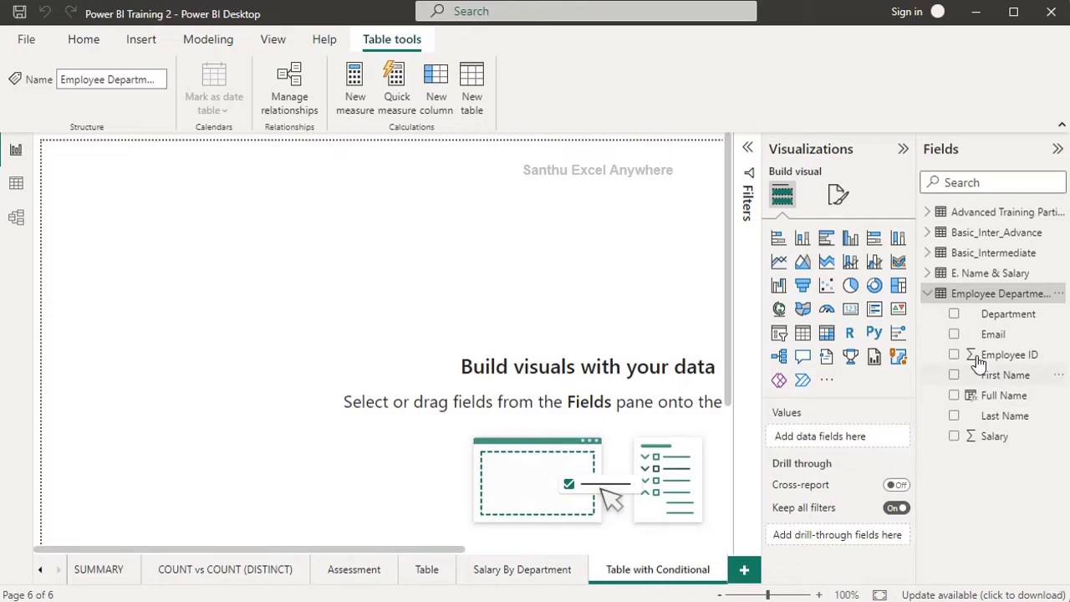
pyautogui.click(17, 191)
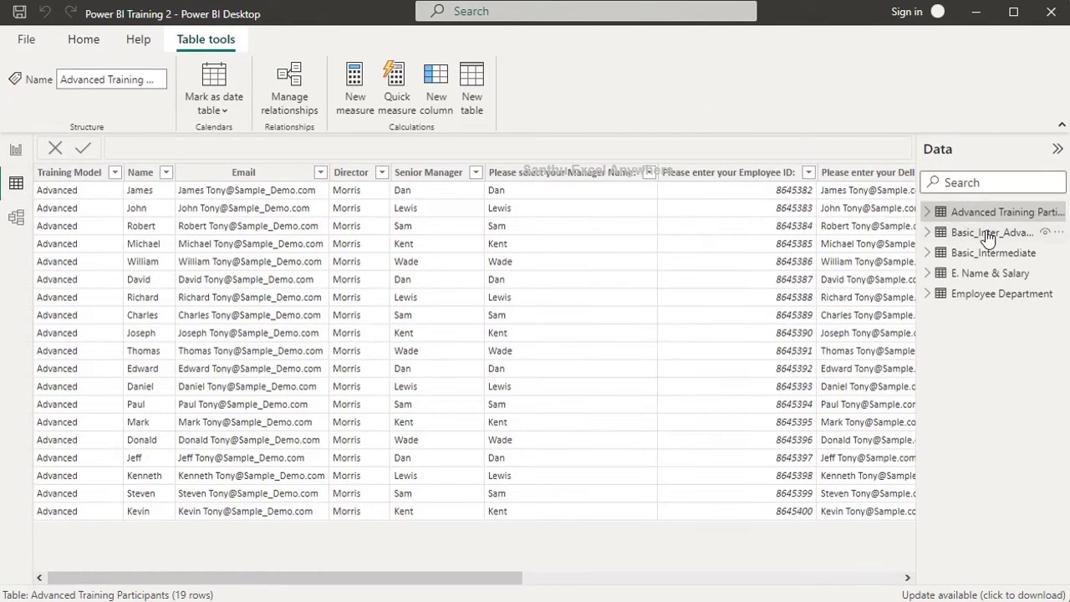
pyautogui.click(987, 294)
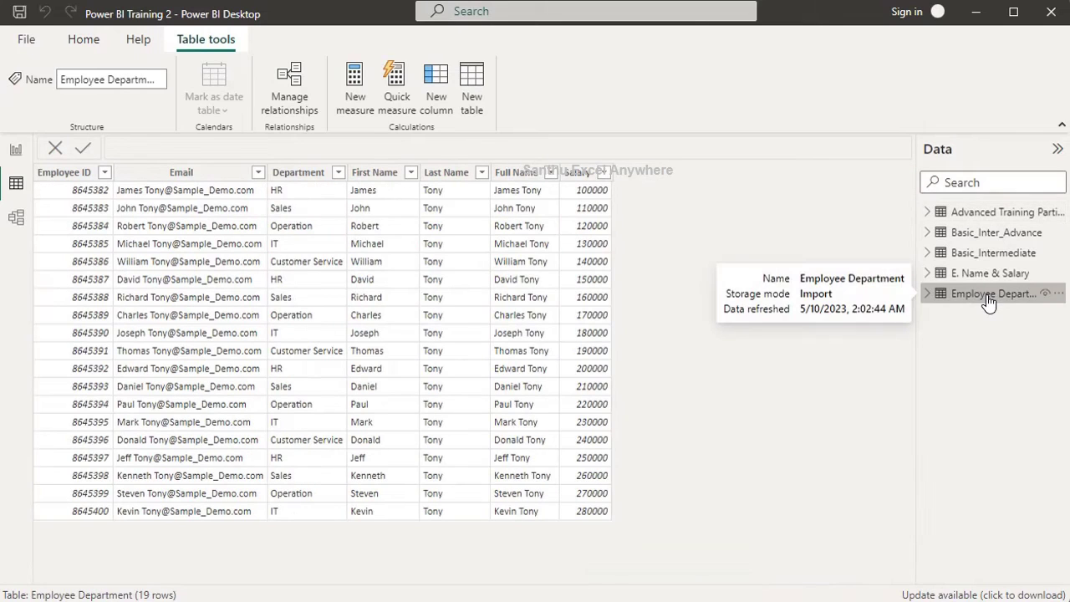
pyautogui.click(927, 294)
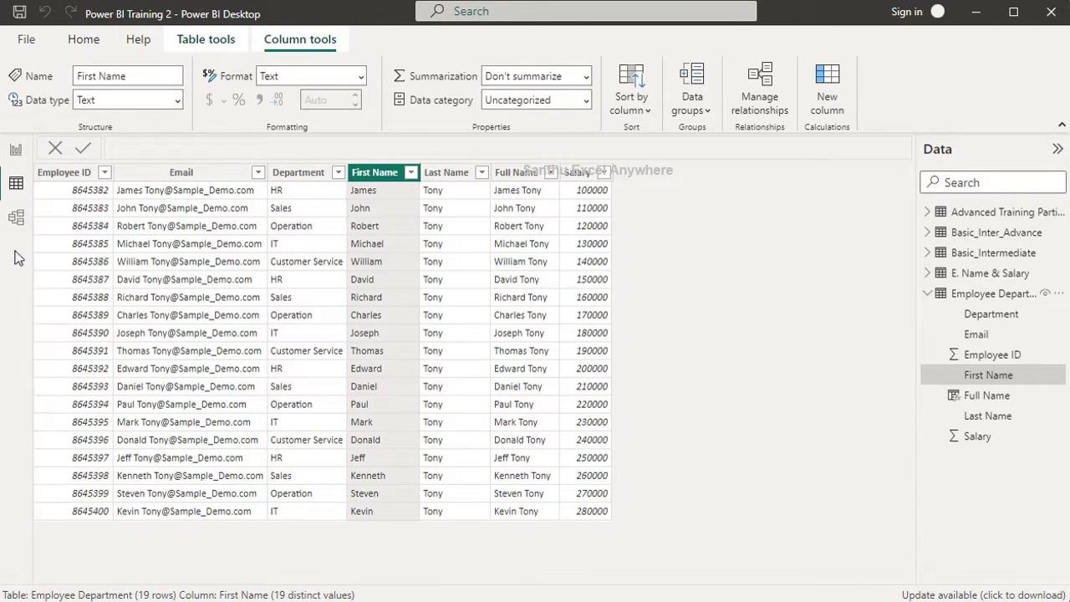
# Switch from the employee data grid to the blank 'Table with Conditional' report page
pyautogui.click(15, 150)
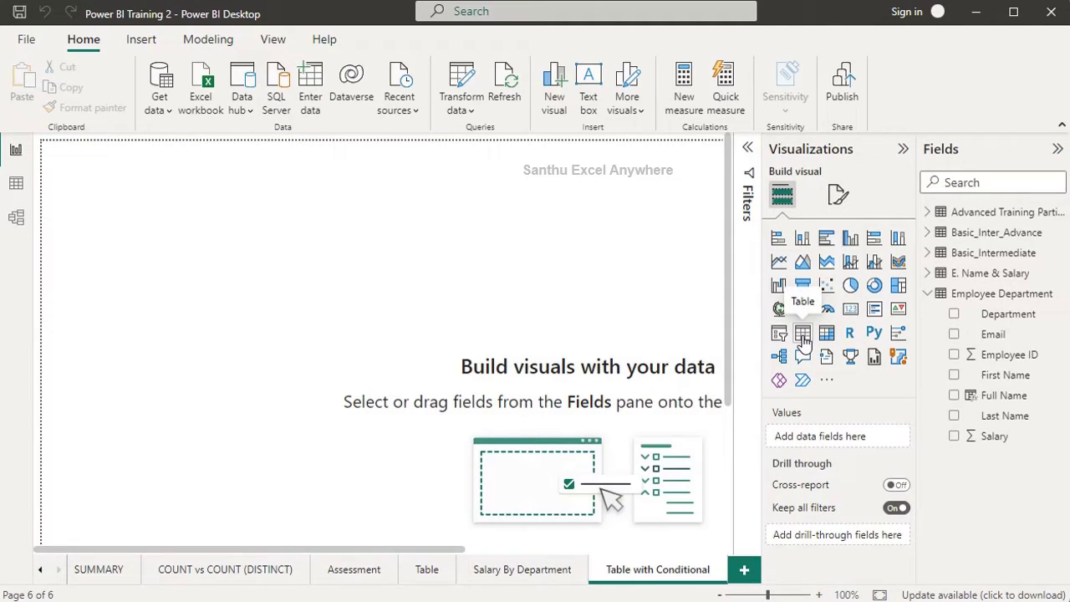
# Insert a table visual, centre it on the page, and fill it with Full Name and Employee ID
pyautogui.click(802, 335)
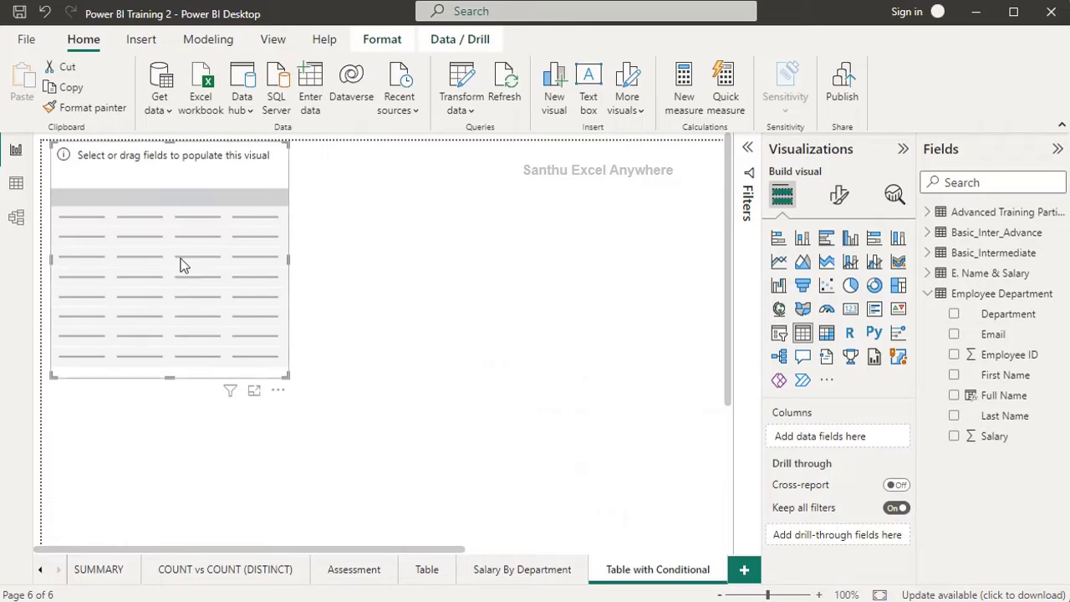
pyautogui.moveTo(140, 175); pyautogui.dragTo(545, 233)
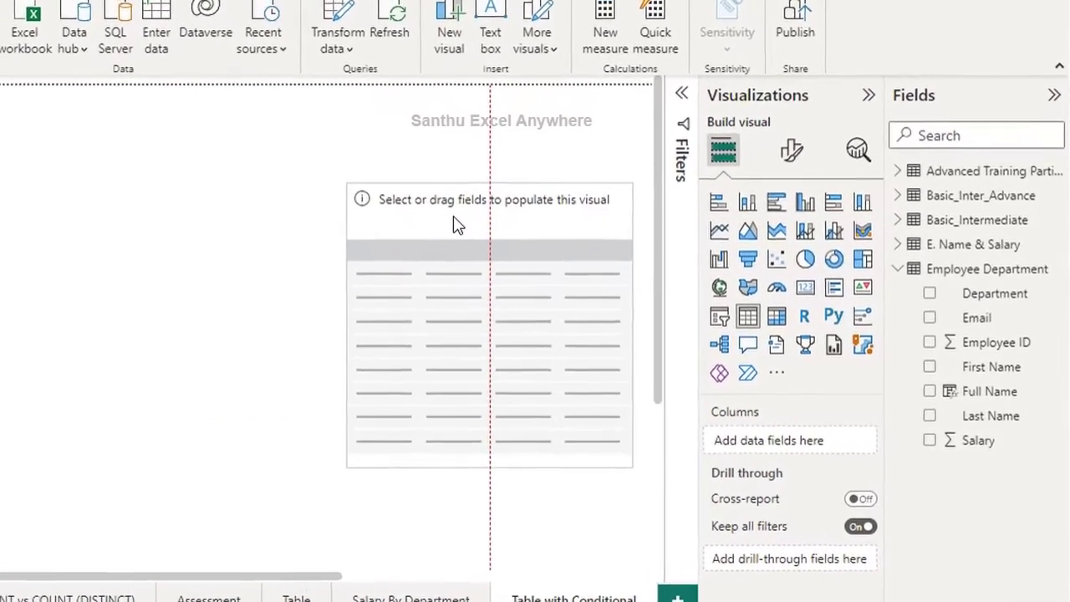
pyautogui.moveTo(540, 223); pyautogui.dragTo(553, 251)
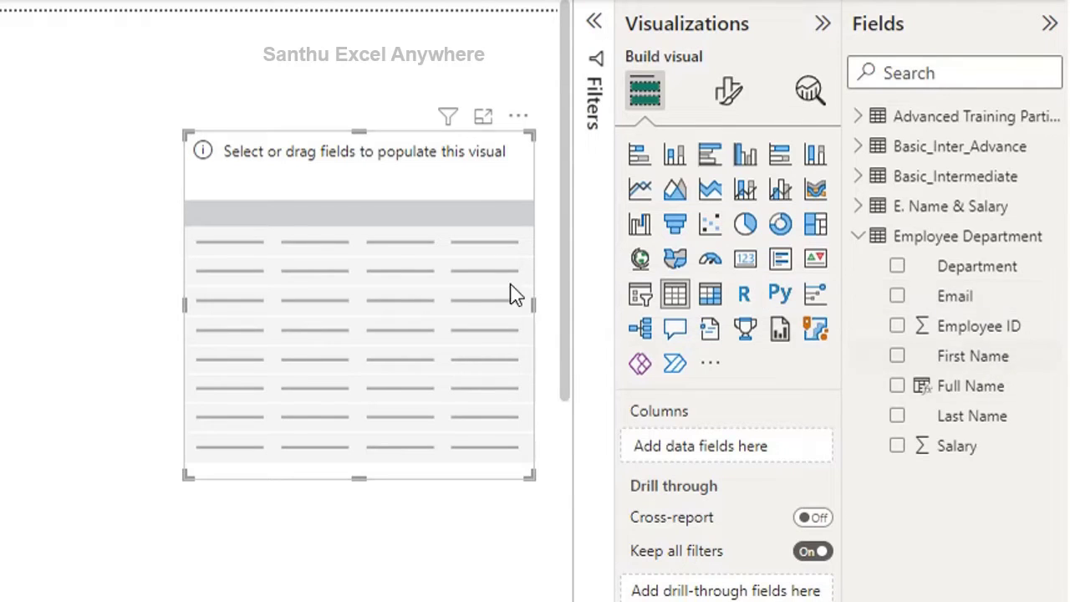
pyautogui.moveTo(1008, 390); pyautogui.dragTo(402, 270)
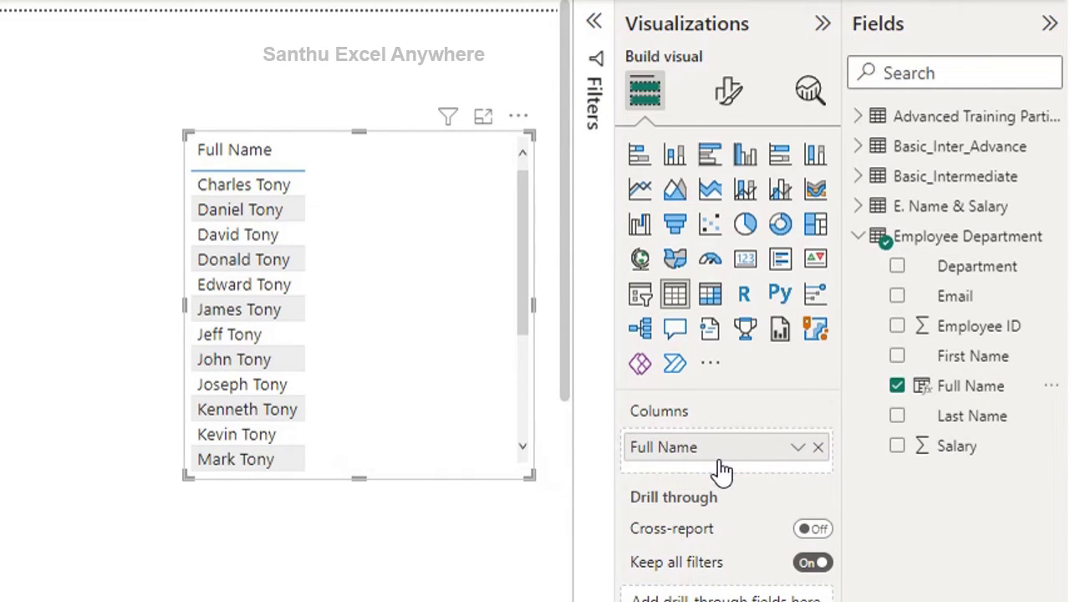
pyautogui.moveTo(937, 328)
pyautogui.mouseDown()
pyautogui.moveTo(911, 415)
pyautogui.moveTo(800, 464)
pyautogui.mouseUp()
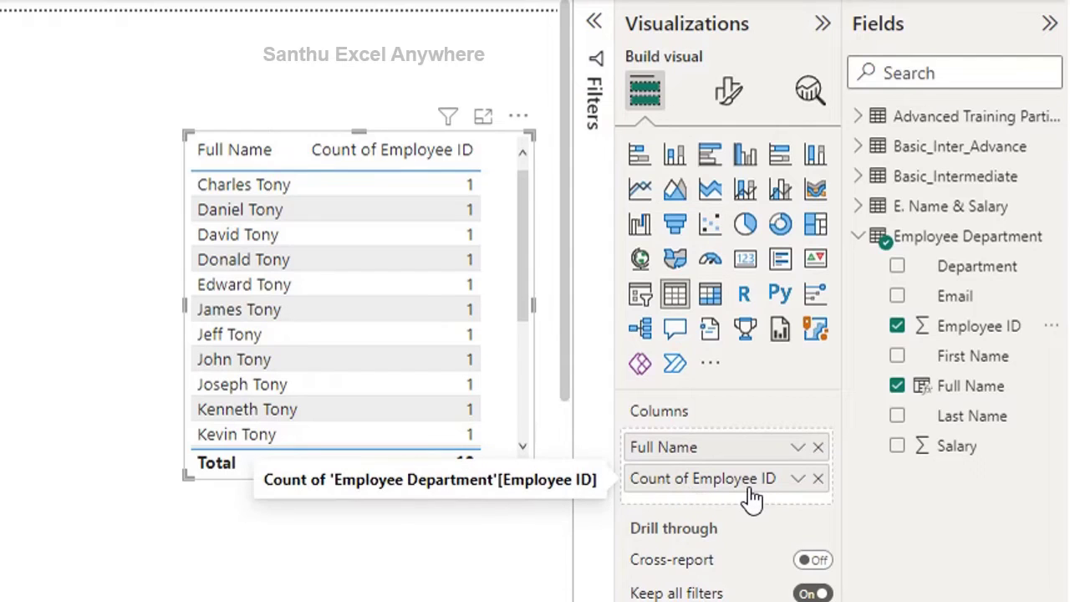
# Show Employee ID as Don't summarize, add Department and Sum of Salary, and enlarge the table
pyautogui.click(797, 482)
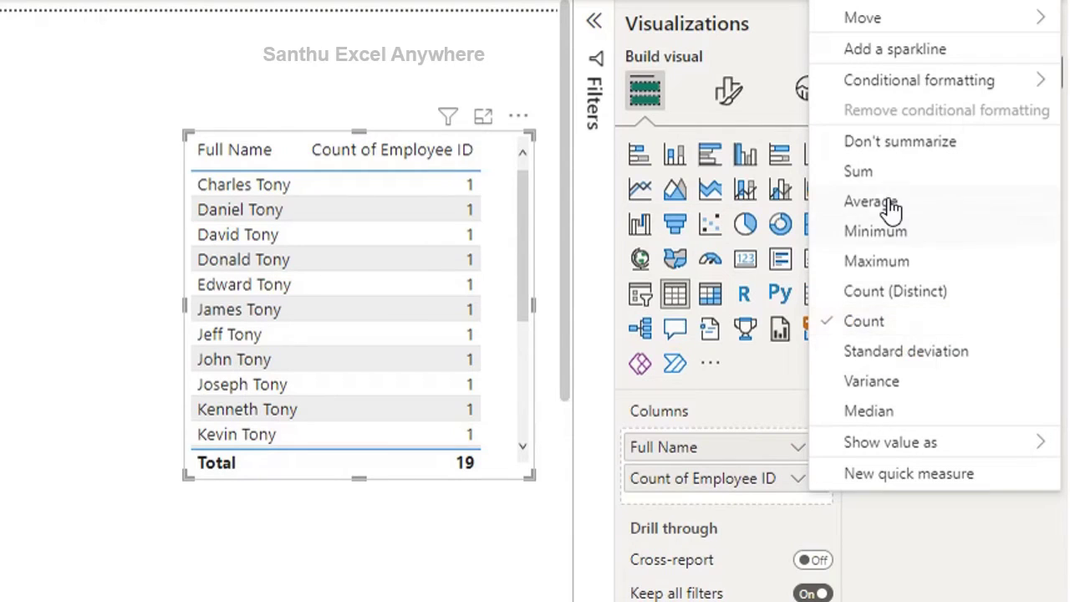
pyautogui.click(889, 158)
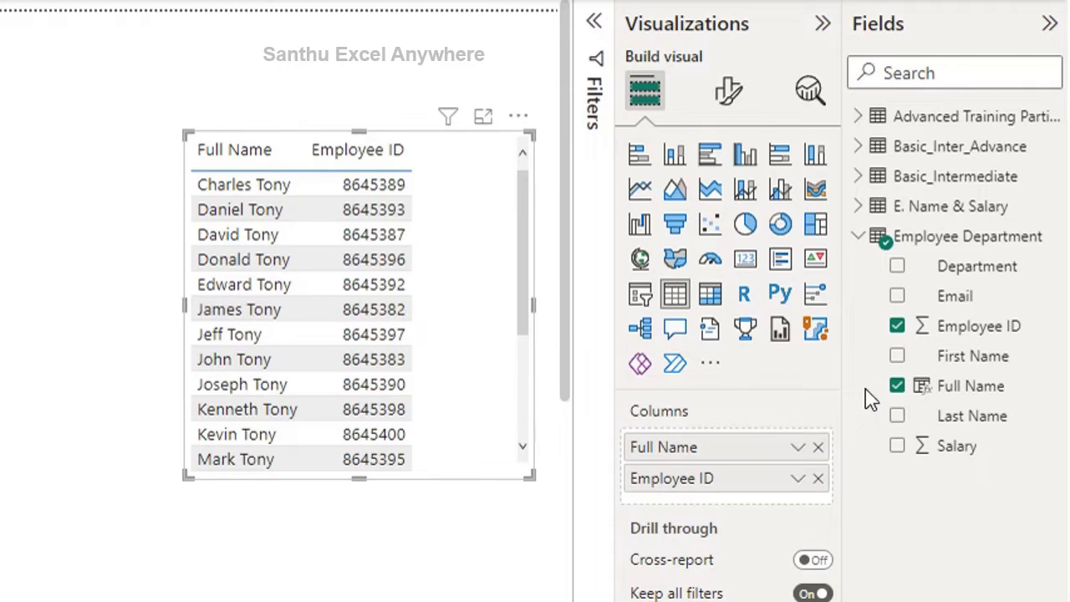
pyautogui.moveTo(975, 268)
pyautogui.mouseDown()
pyautogui.moveTo(904, 375)
pyautogui.moveTo(782, 487)
pyautogui.mouseUp()
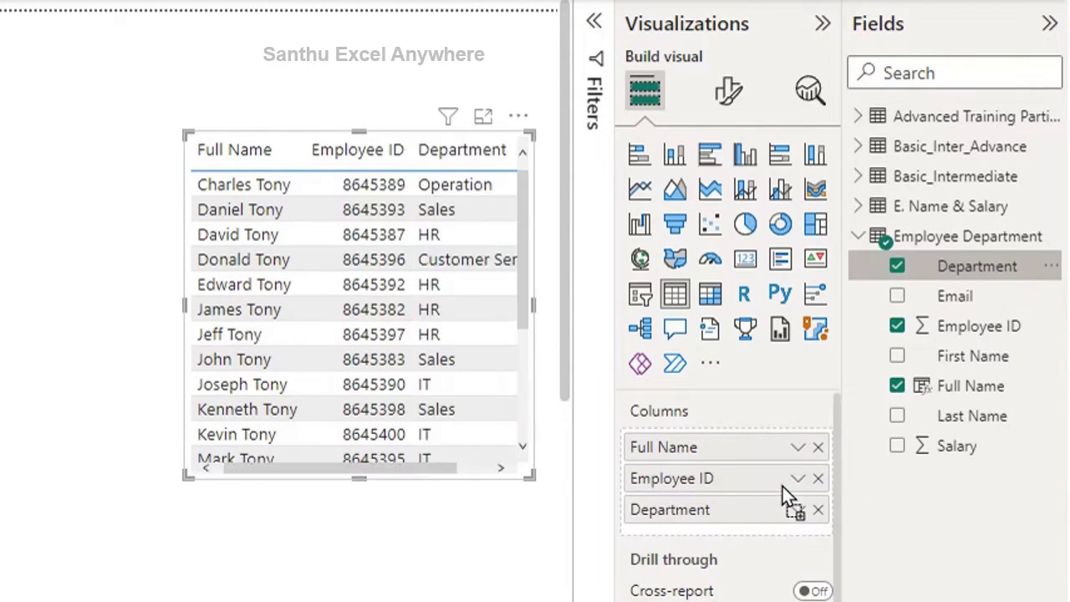
pyautogui.moveTo(184, 306); pyautogui.dragTo(74, 318)
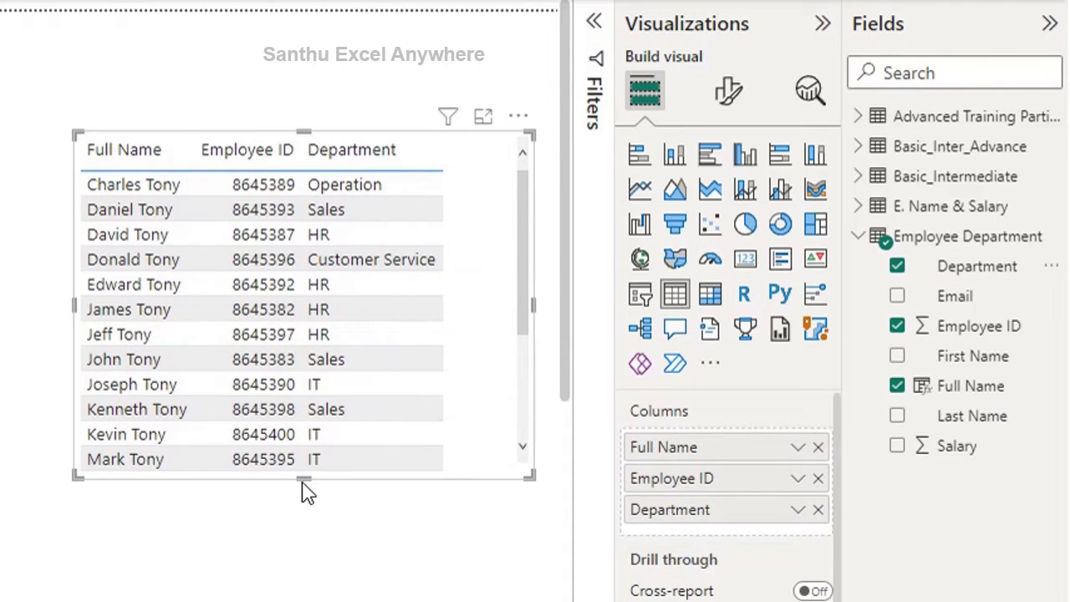
pyautogui.moveTo(303, 479); pyautogui.dragTo(307, 575)
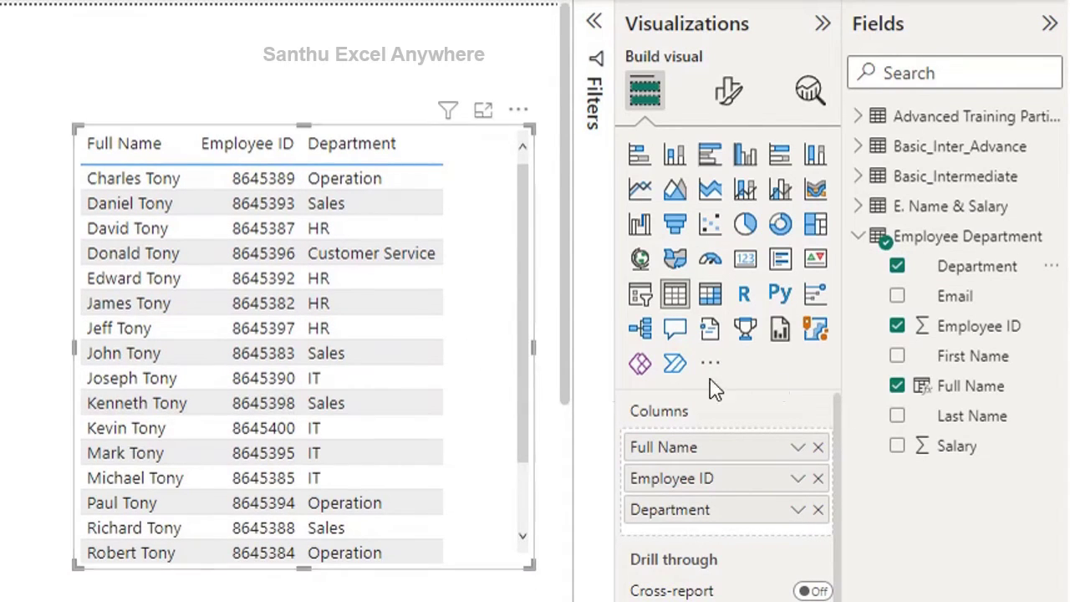
pyautogui.moveTo(956, 446); pyautogui.dragTo(754, 516)
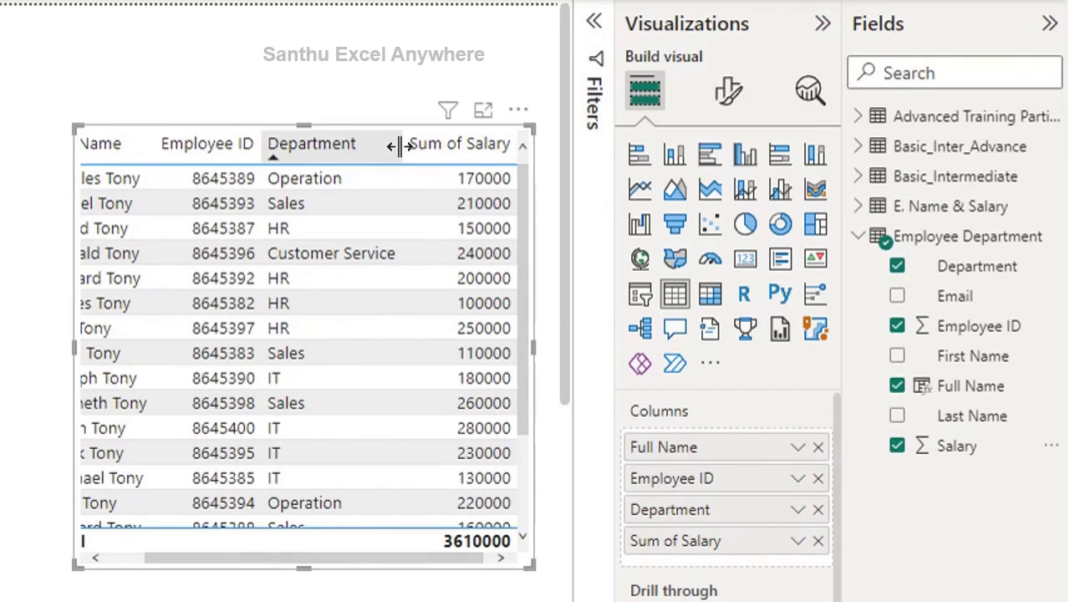
# Widen the Department column so Customer Service fits on one line, and widen the table
pyautogui.moveTo(369, 144); pyautogui.dragTo(369, 144)
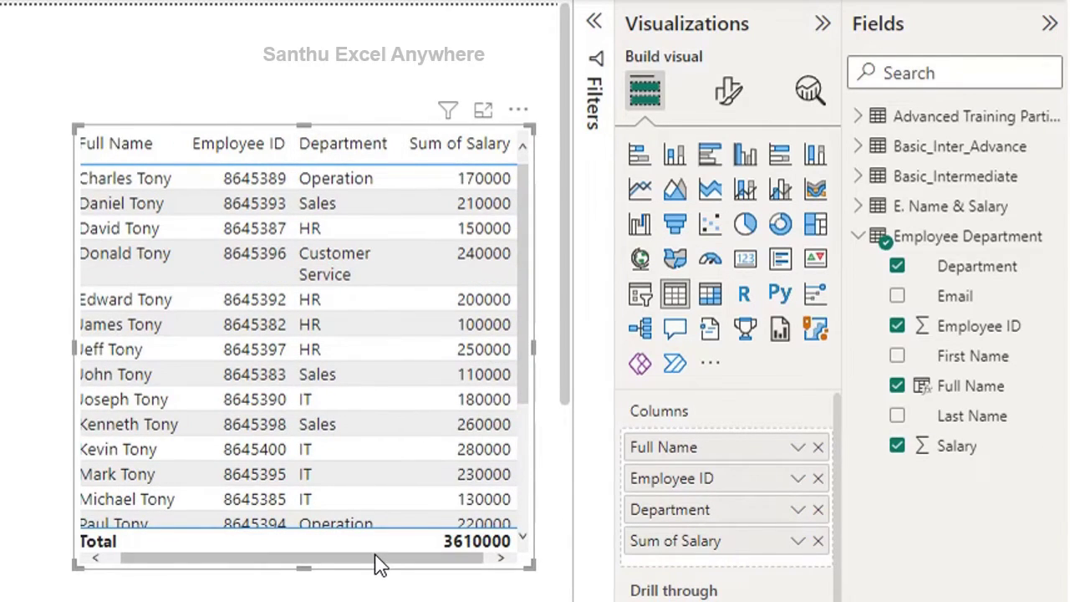
pyautogui.moveTo(376, 558); pyautogui.dragTo(293, 575)
pyautogui.moveTo(410, 144); pyautogui.dragTo(434, 150)
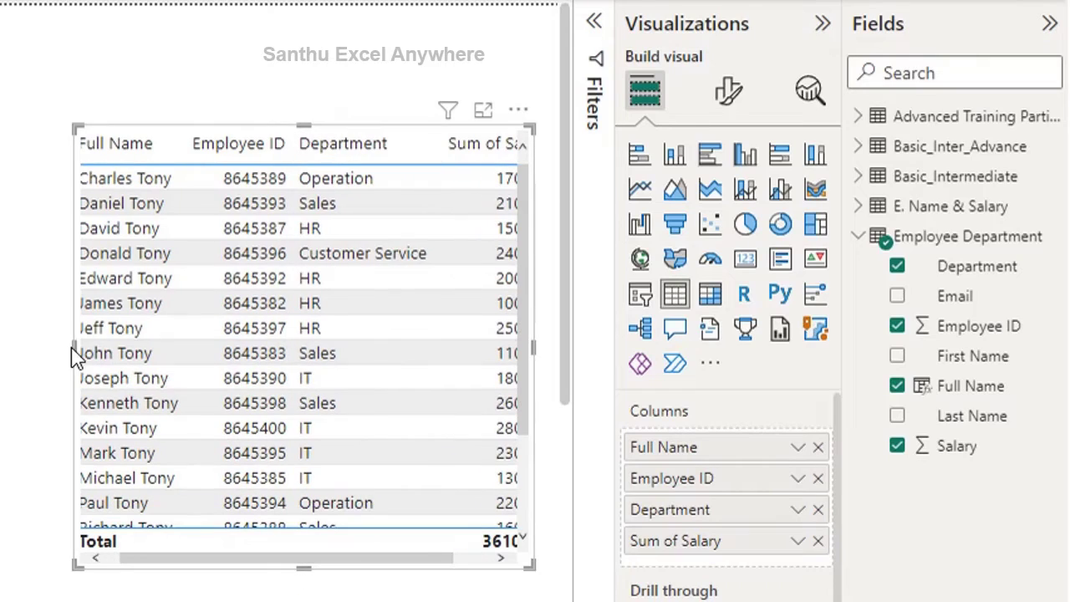
pyautogui.moveTo(76, 347); pyautogui.dragTo(14, 350)
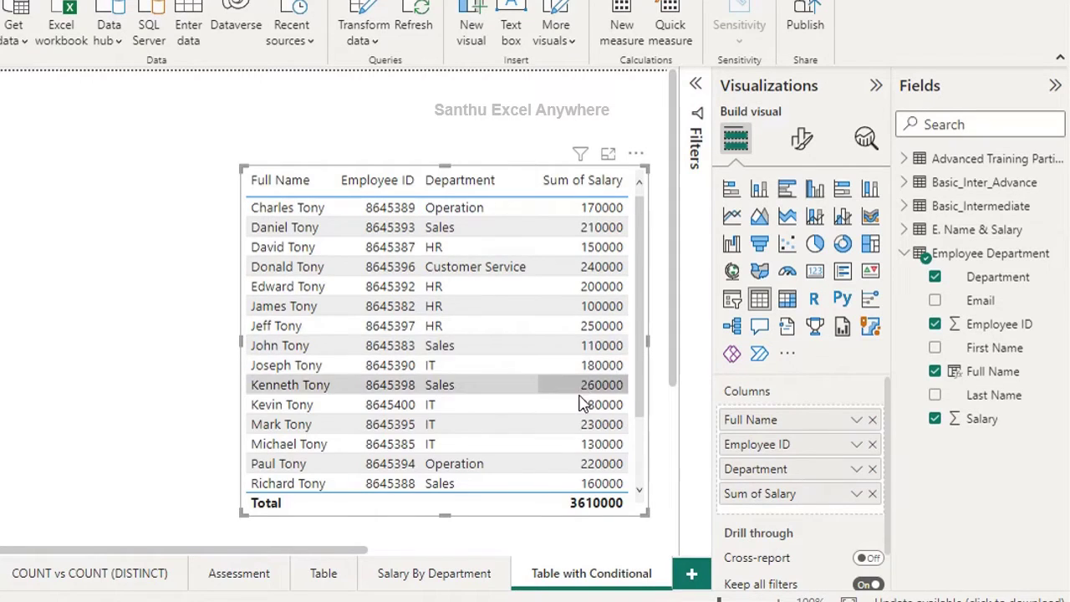
# Deselect the employee table and insert an empty matrix visual beside it
pyautogui.scroll(-2, 580, 403)
pyautogui.scroll(2, 580, 403)
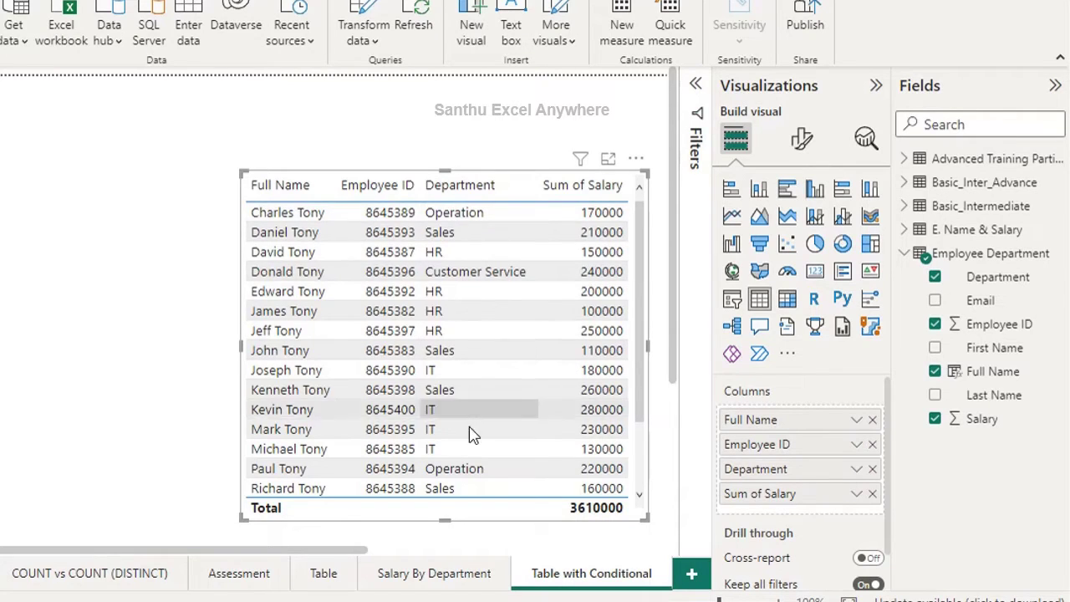
pyautogui.scroll(-2, 467, 418)
pyautogui.scroll(2, 493, 393)
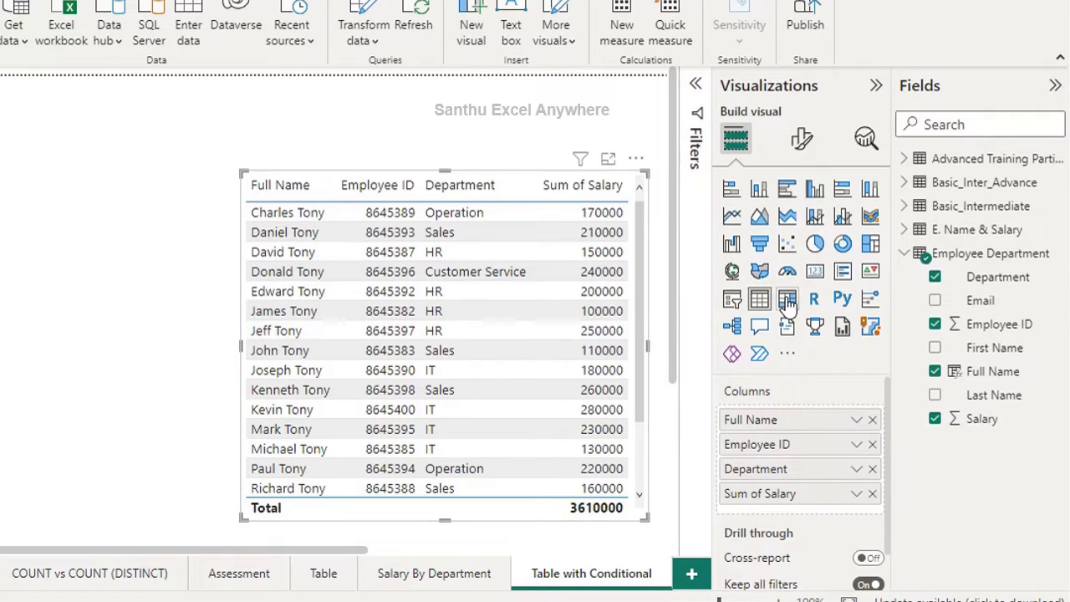
pyautogui.click(10, 295)
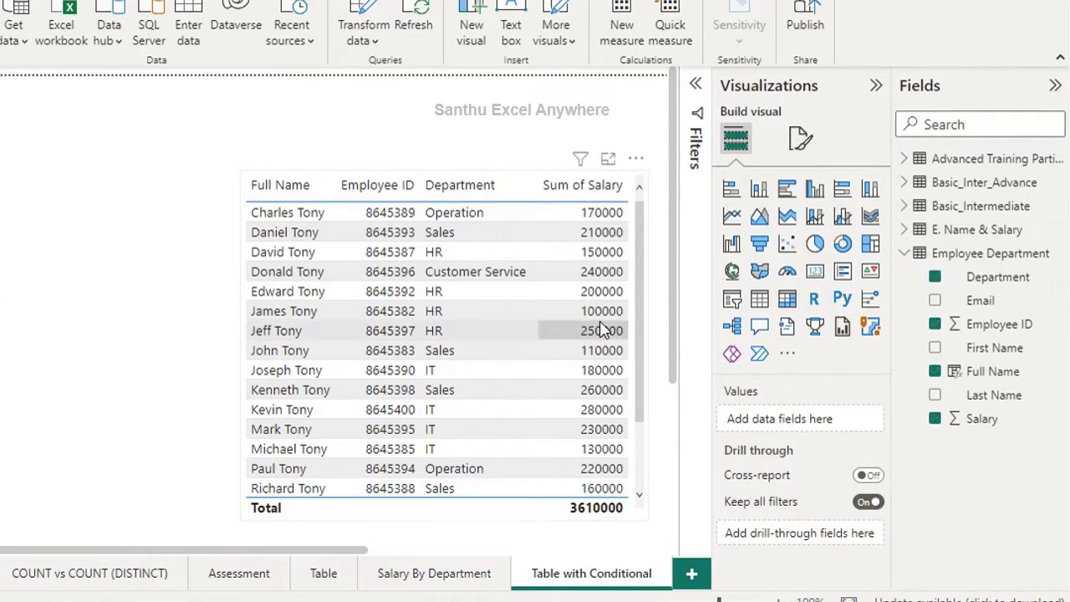
pyautogui.click(789, 301)
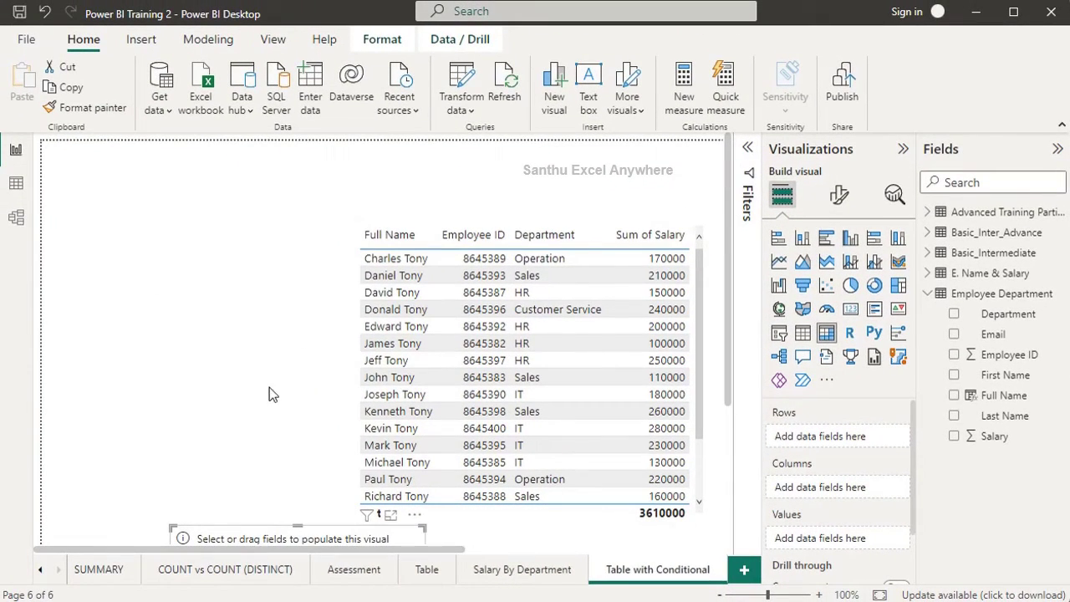
# Move the matrix to the upper left with Department rows, Salary values and Full Name nested under Department
pyautogui.moveTo(260, 537); pyautogui.dragTo(134, 245)
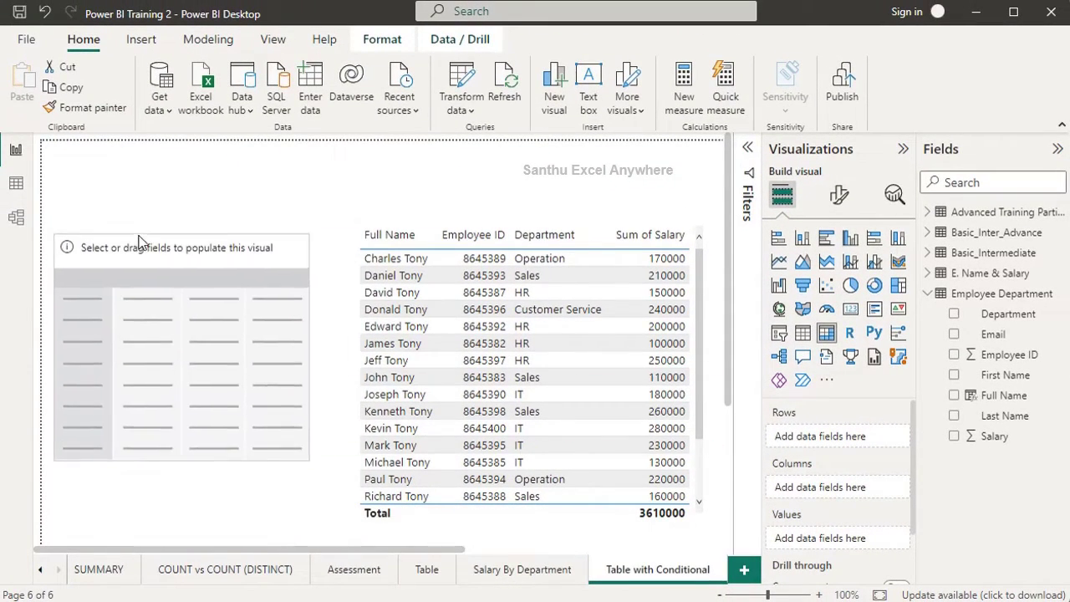
pyautogui.click(212, 292)
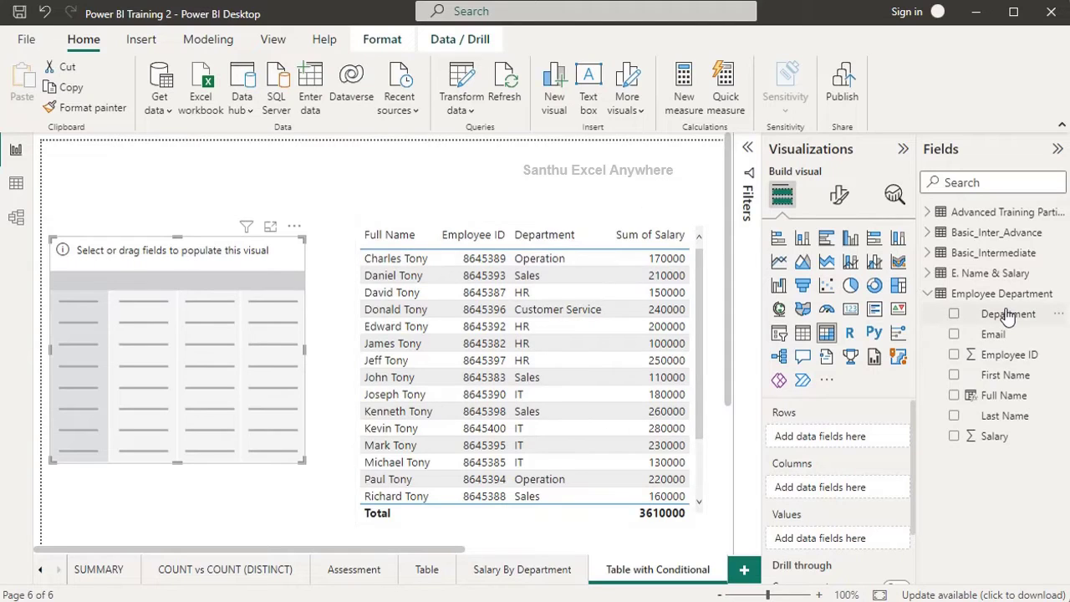
pyautogui.moveTo(1008, 314); pyautogui.dragTo(859, 430)
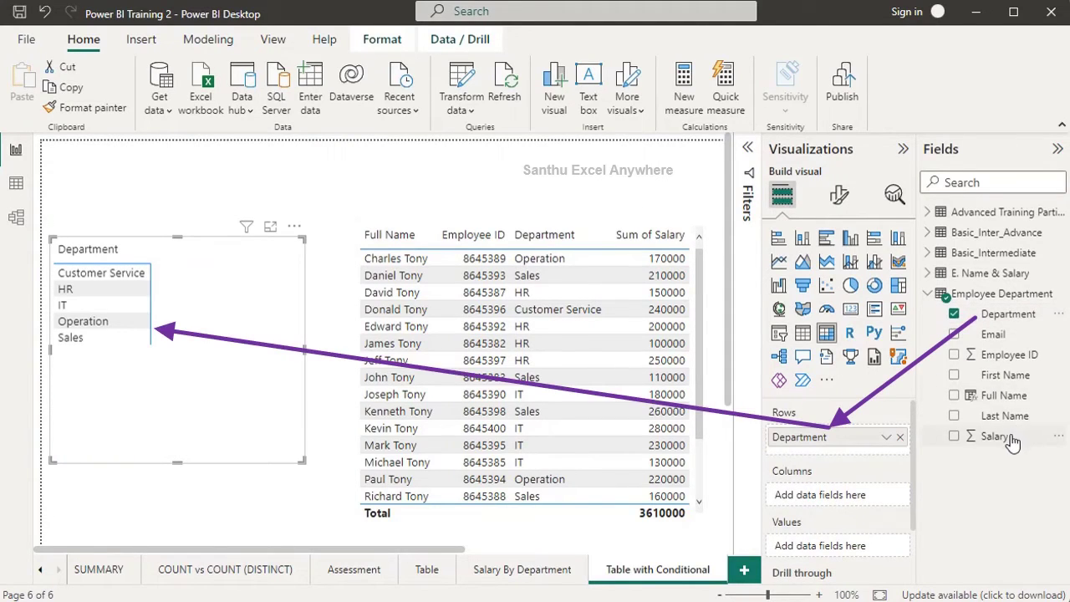
pyautogui.moveTo(995, 436); pyautogui.dragTo(869, 546)
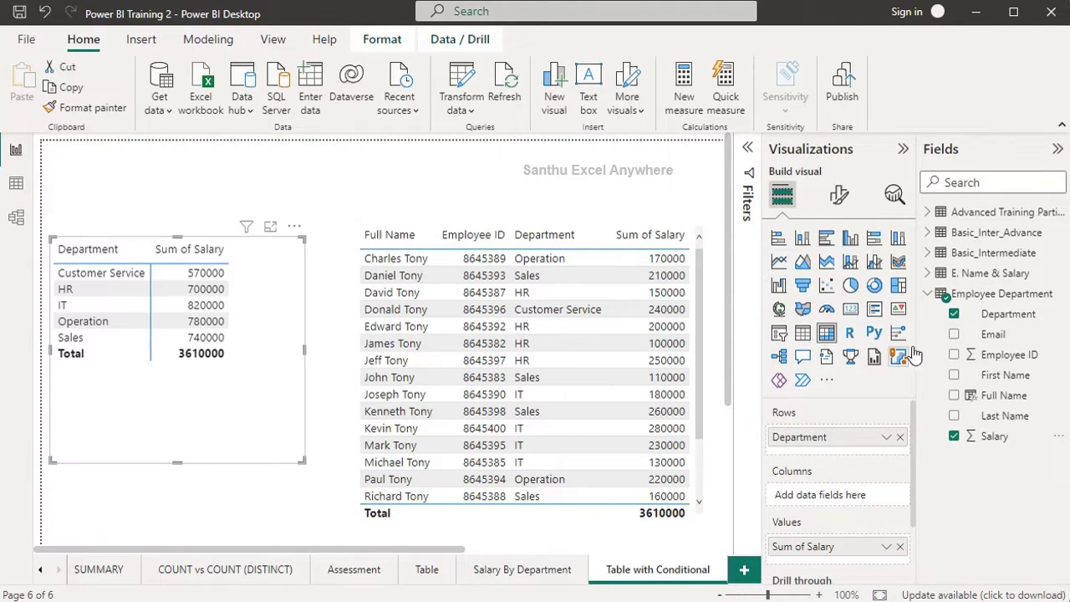
pyautogui.moveTo(1019, 402); pyautogui.dragTo(884, 452)
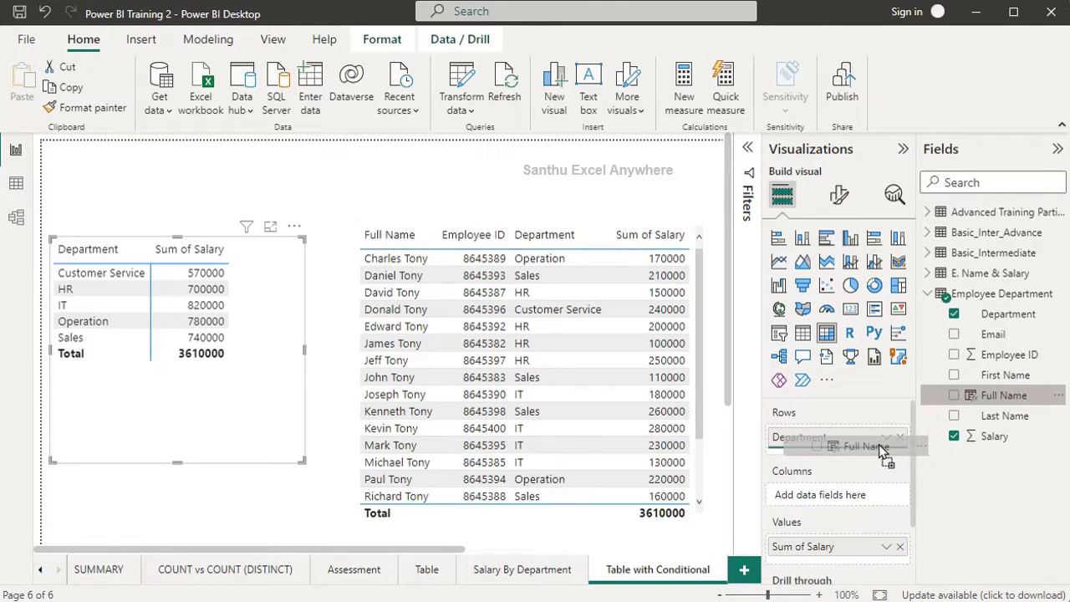
pyautogui.moveTo(884, 452); pyautogui.dragTo(870, 452)
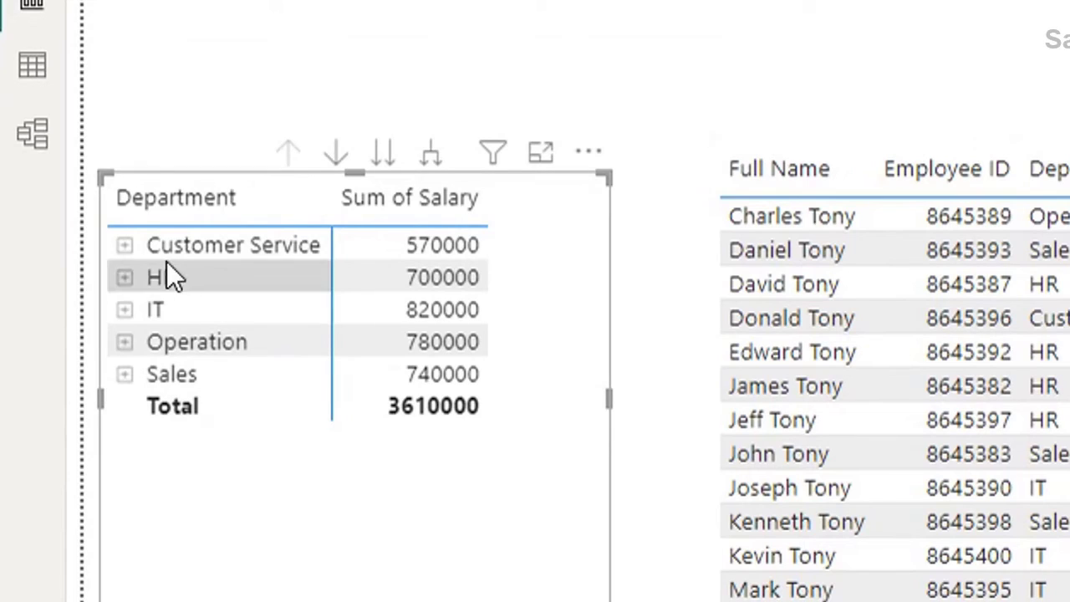
# Expand the matrix to the next level to list employees under every department, and scroll through it
pyautogui.click(126, 247)
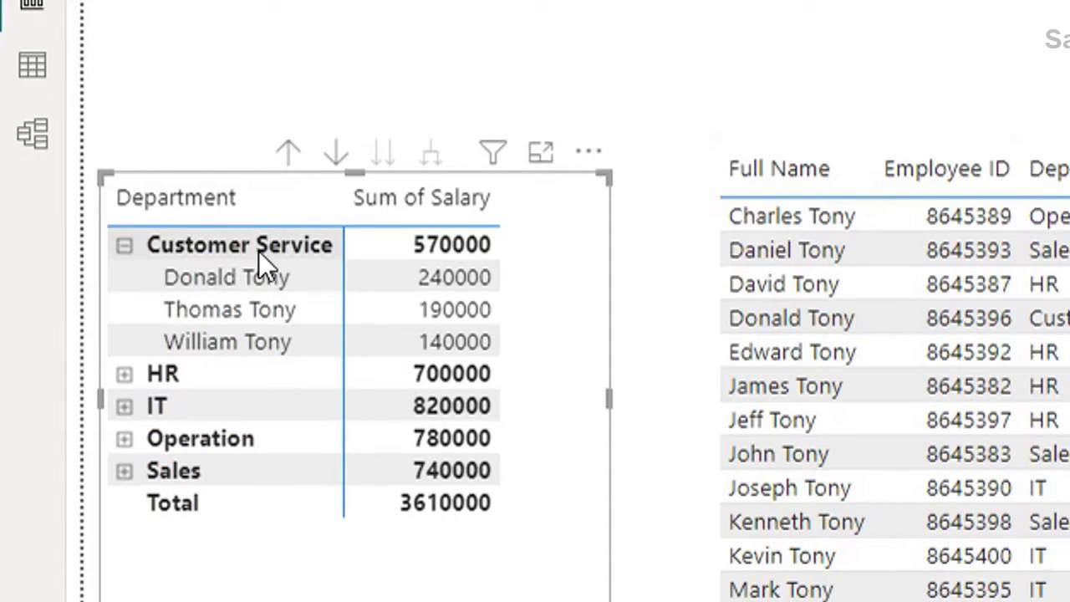
pyautogui.click(124, 246)
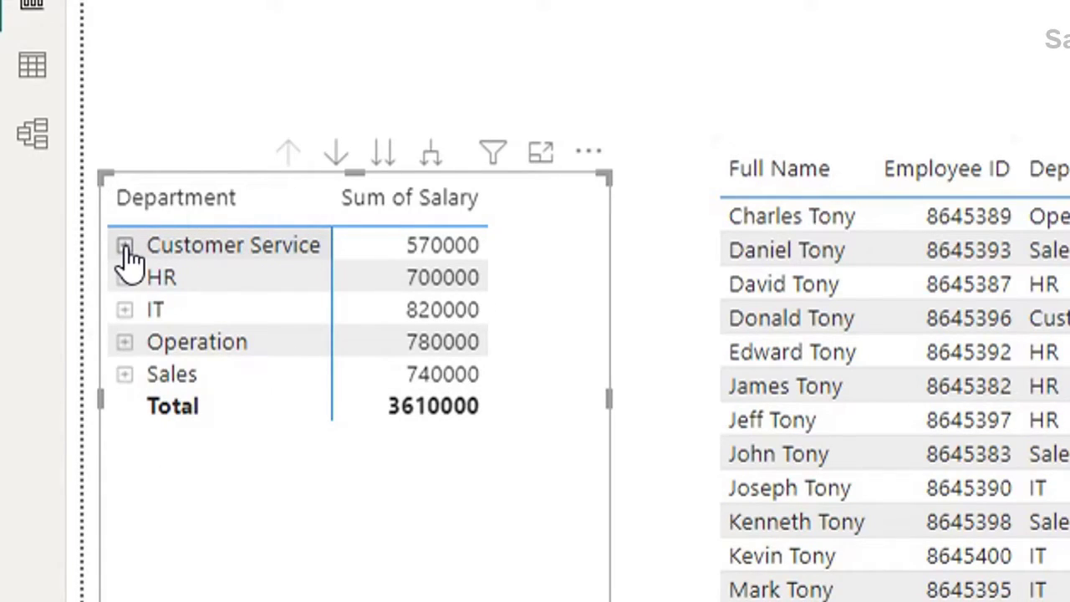
pyautogui.rightClick(125, 251)
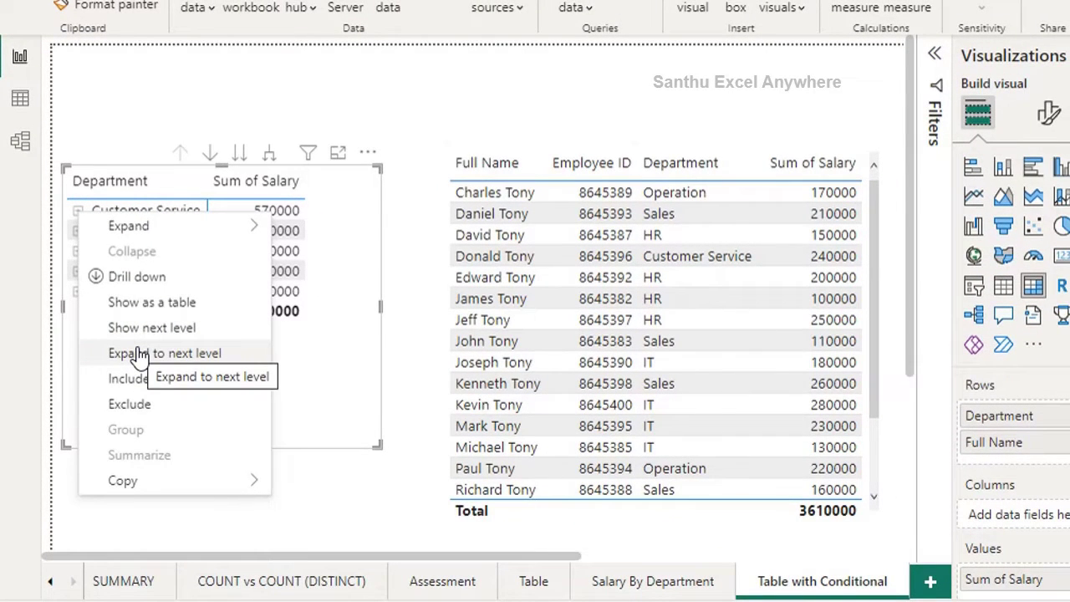
pyautogui.click(138, 353)
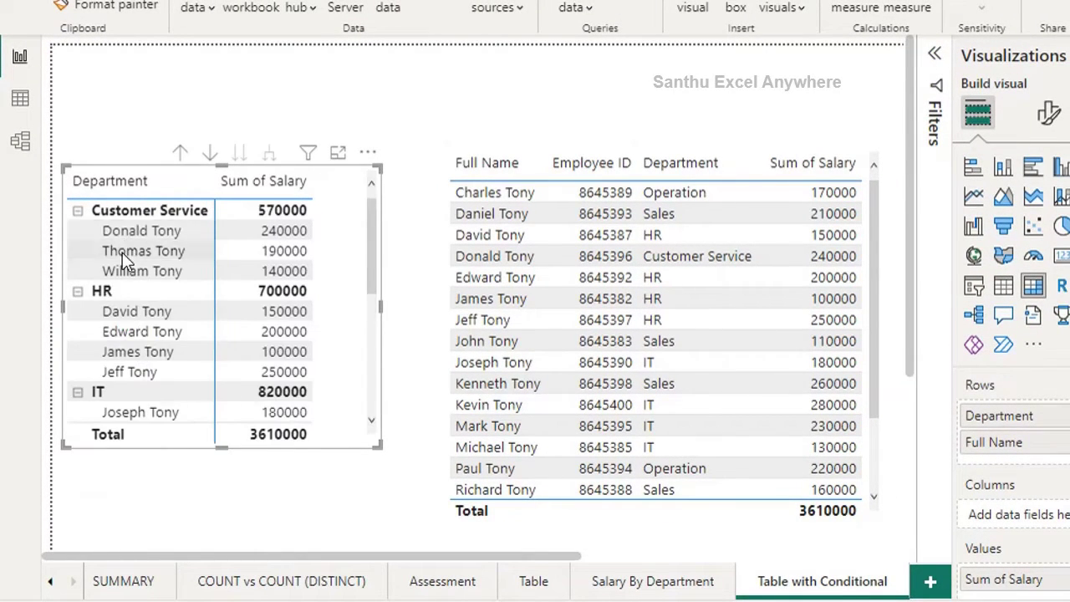
pyautogui.scroll(-5, 123, 320)
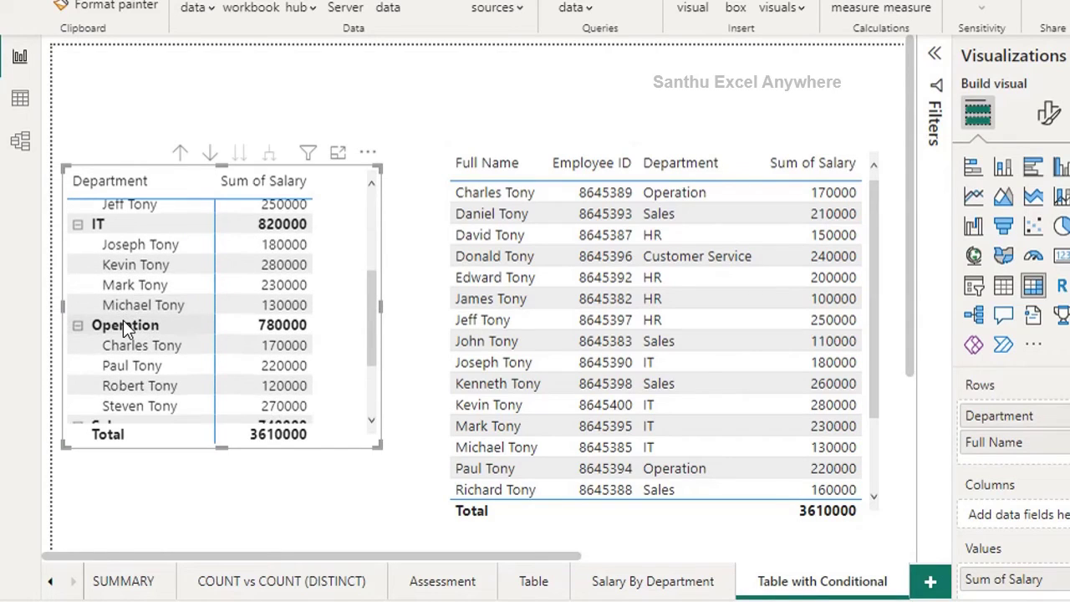
pyautogui.scroll(-3, 123, 321)
pyautogui.scroll(5, 126, 321)
pyautogui.scroll(2, 135, 289)
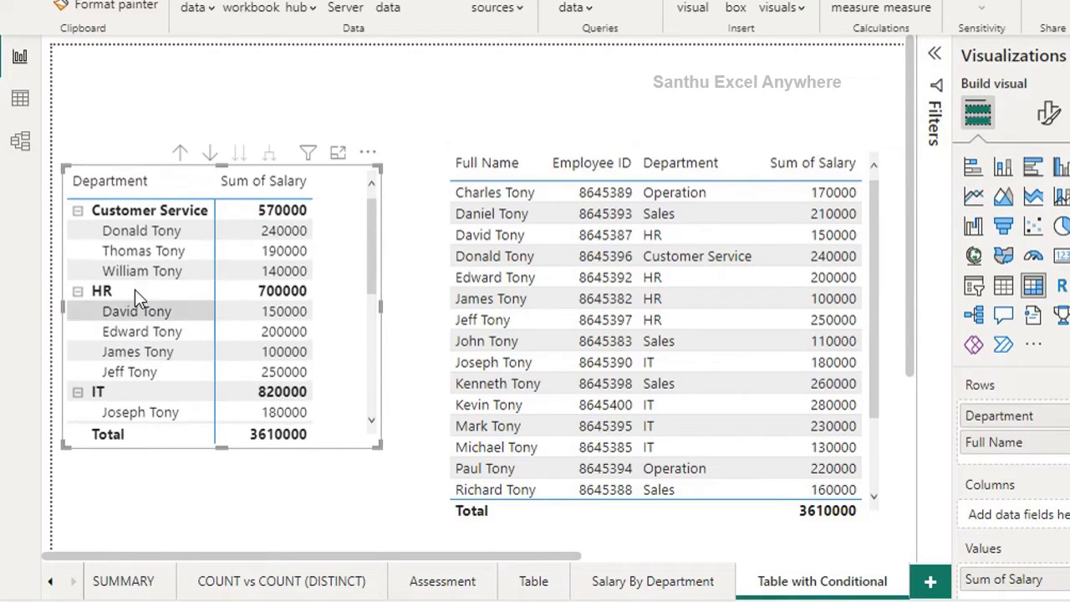
pyautogui.scroll(-2, 139, 358)
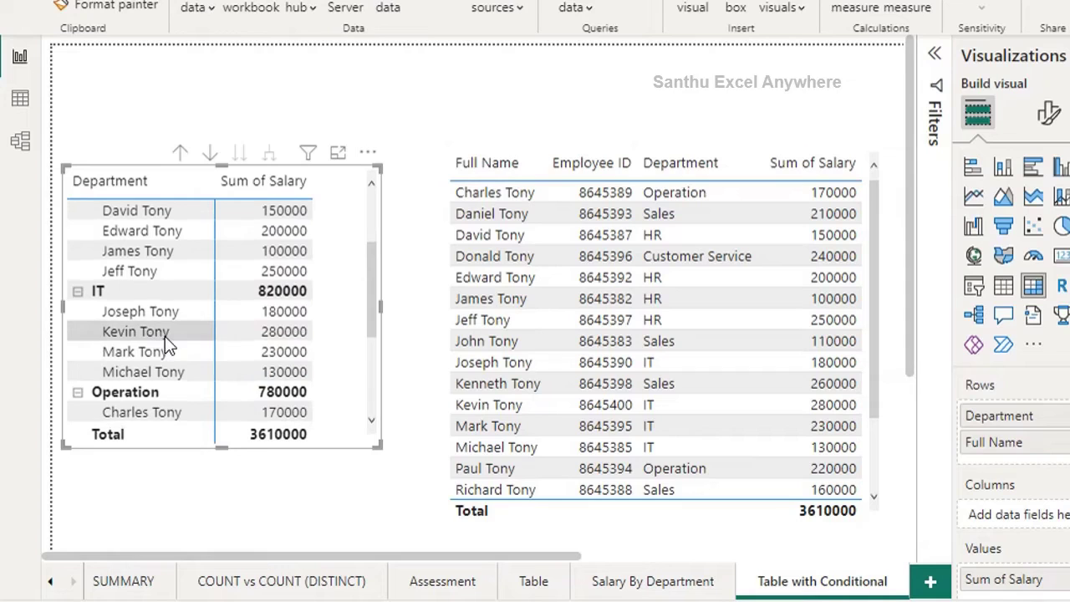
pyautogui.scroll(2, 171, 292)
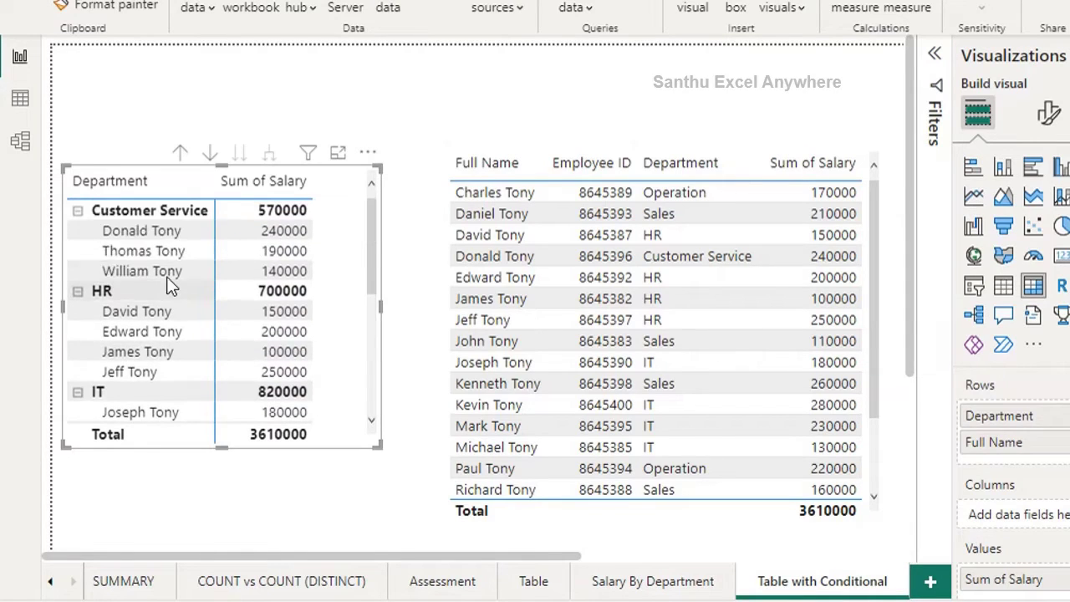
# Drill the matrix back up to department totals and select the employee table
pyautogui.rightClick(79, 212)
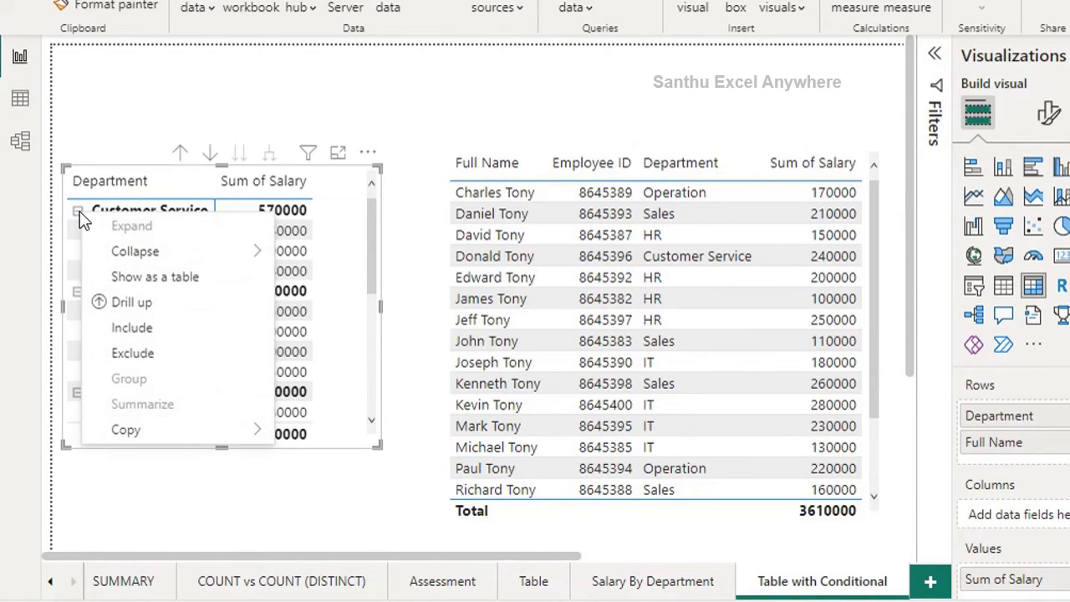
pyautogui.click(147, 304)
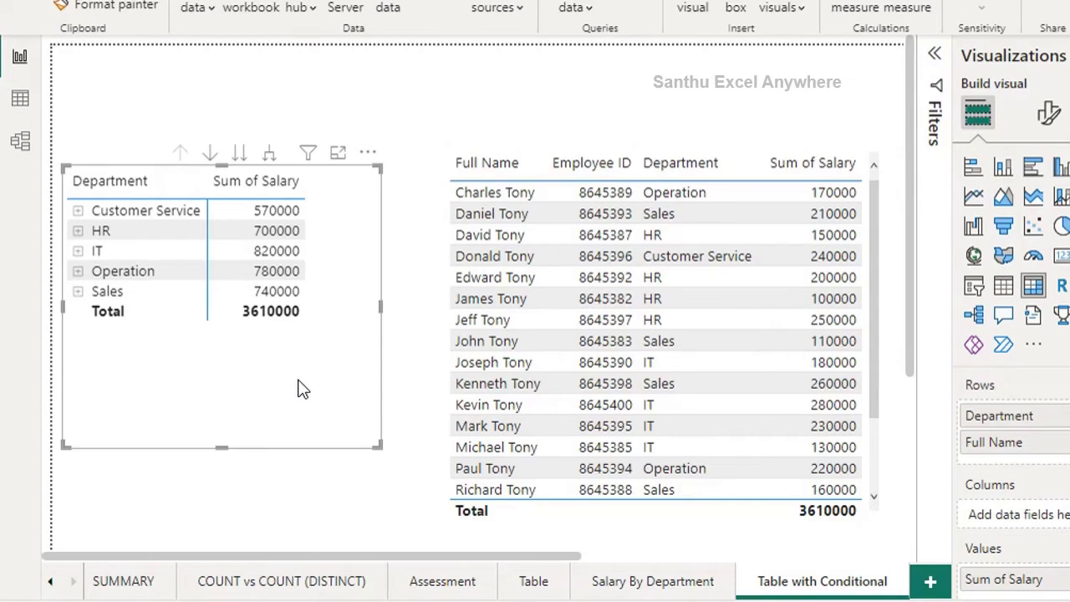
pyautogui.click(482, 314)
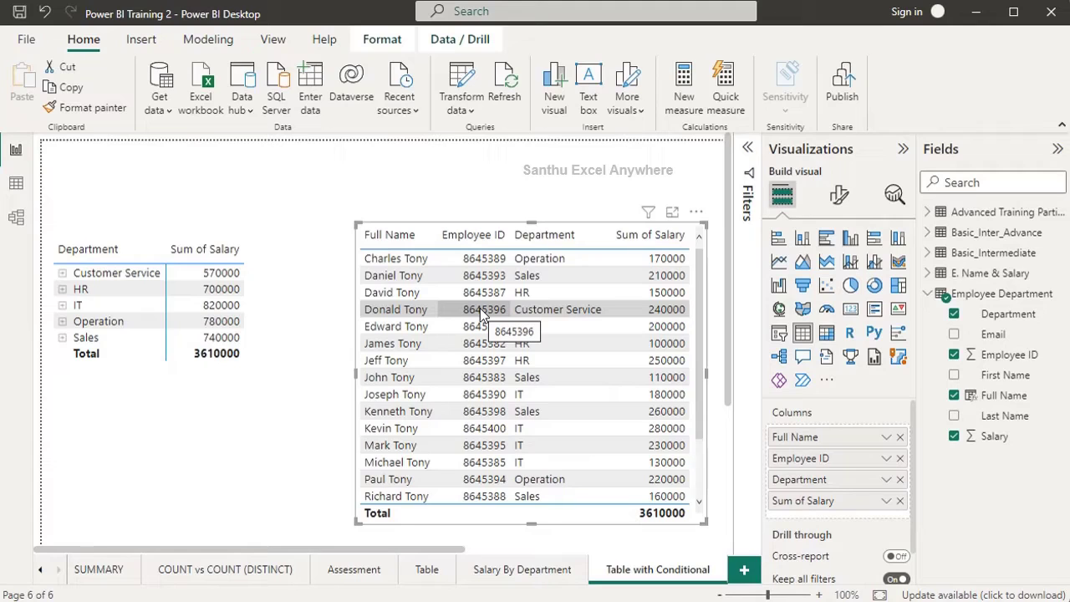
# In the table's Style presets, try the None, Minimal and Bold header presets
pyautogui.click(839, 197)
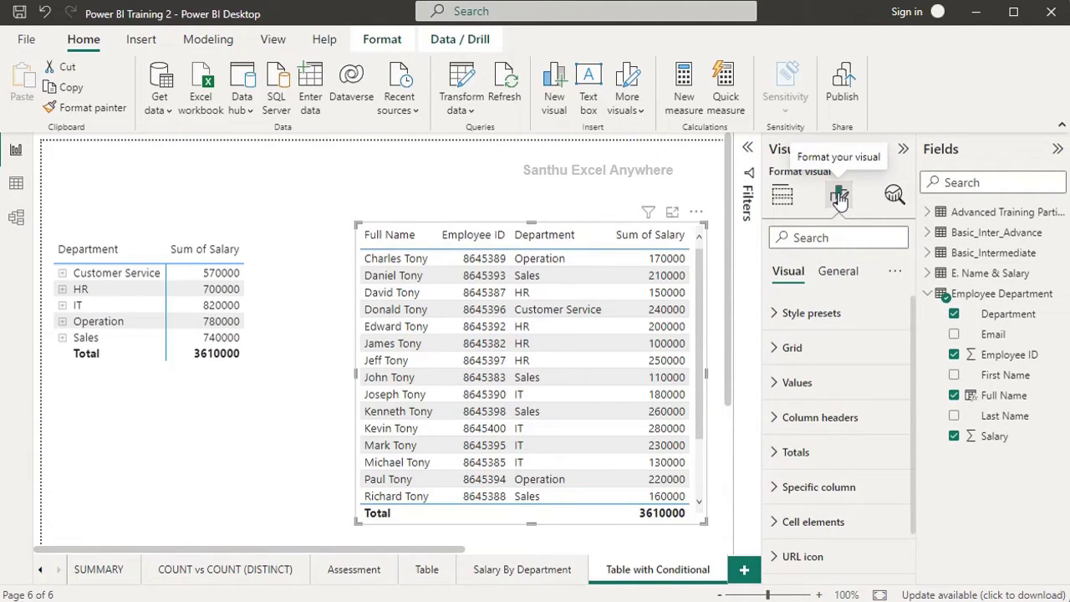
pyautogui.click(777, 315)
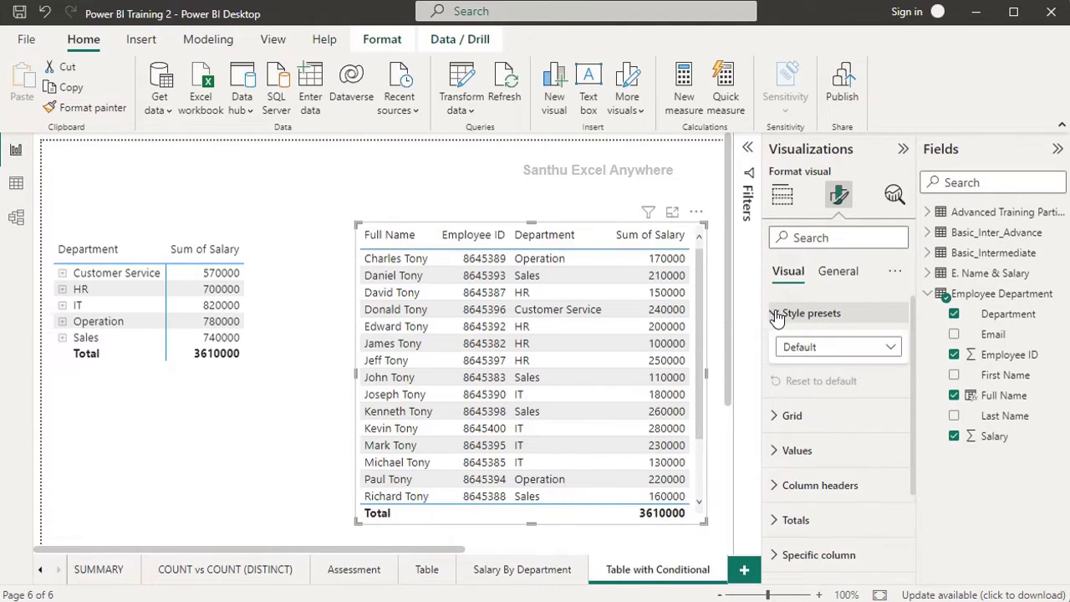
pyautogui.click(812, 350)
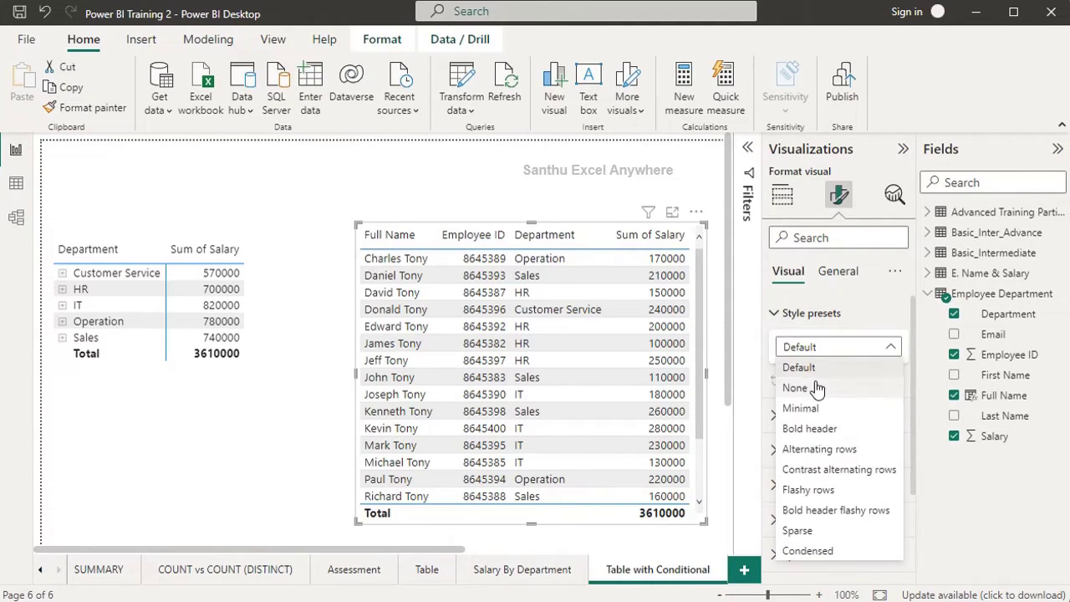
pyautogui.click(817, 388)
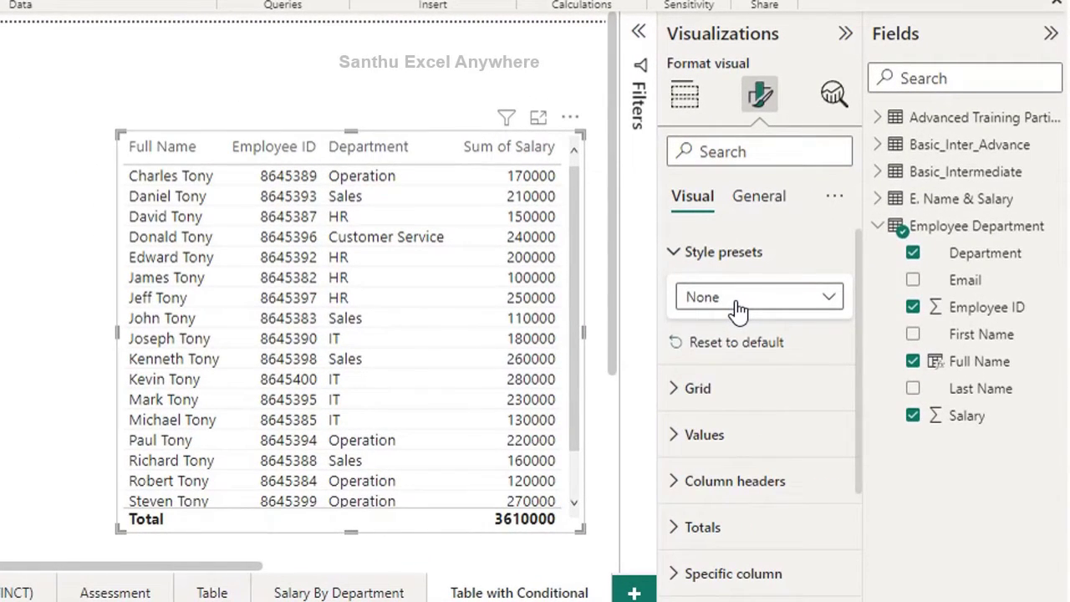
pyautogui.click(739, 311)
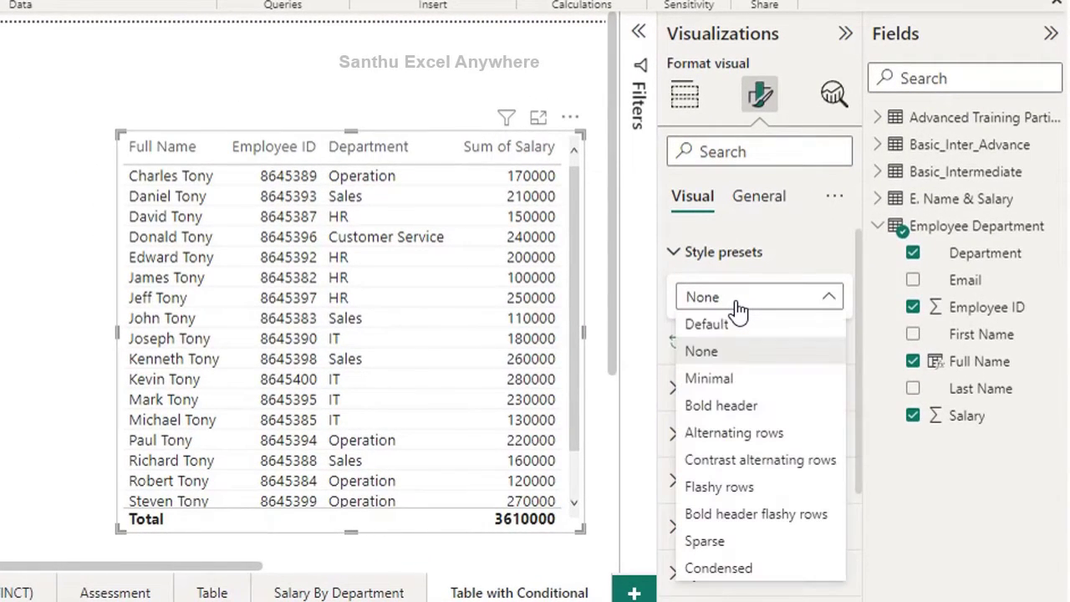
pyautogui.click(744, 381)
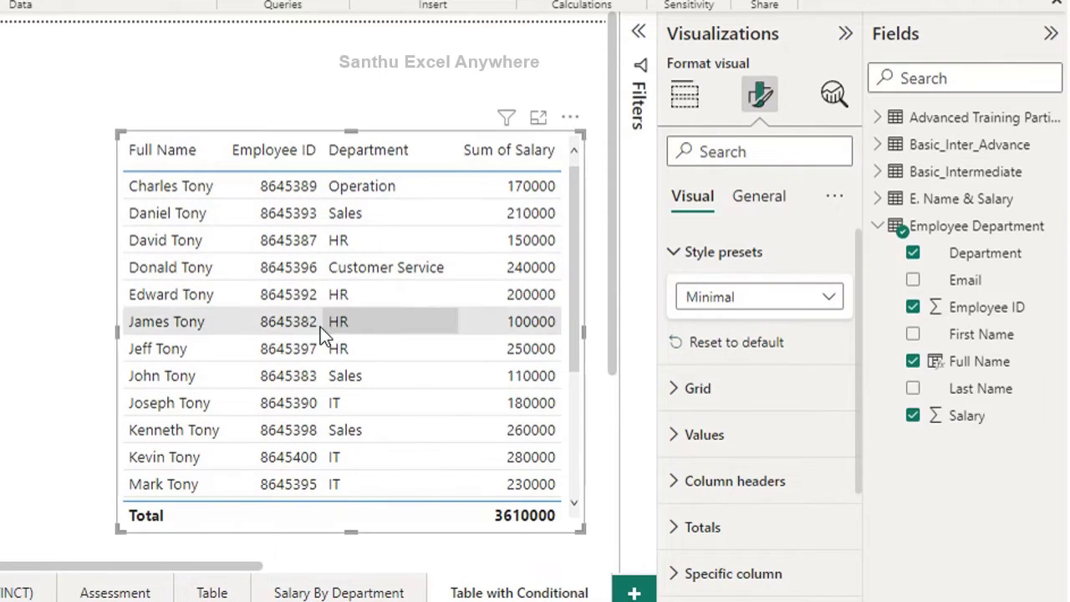
pyautogui.click(730, 304)
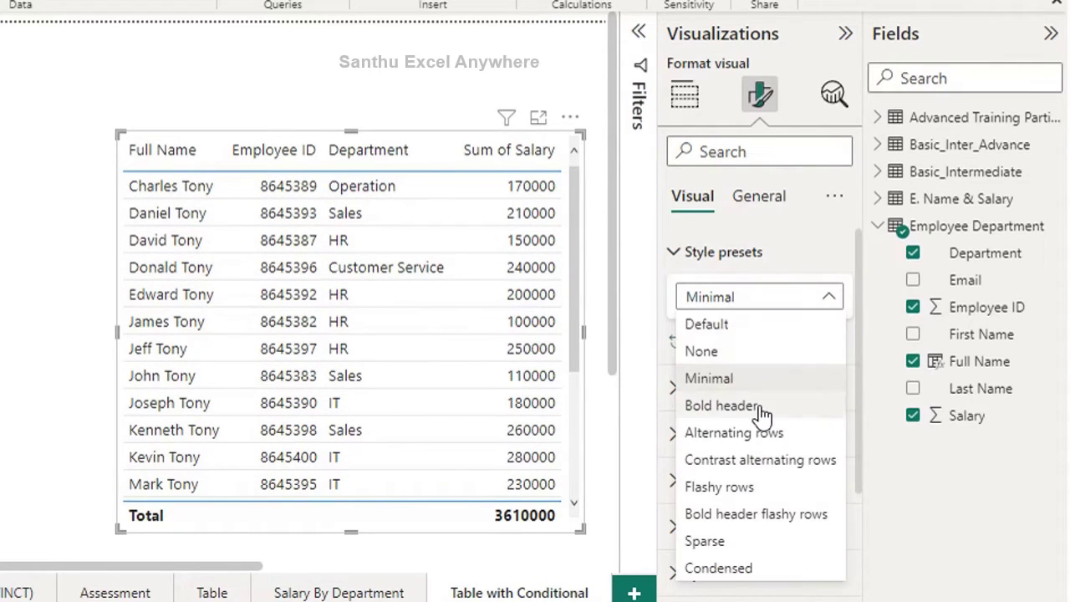
pyautogui.click(723, 405)
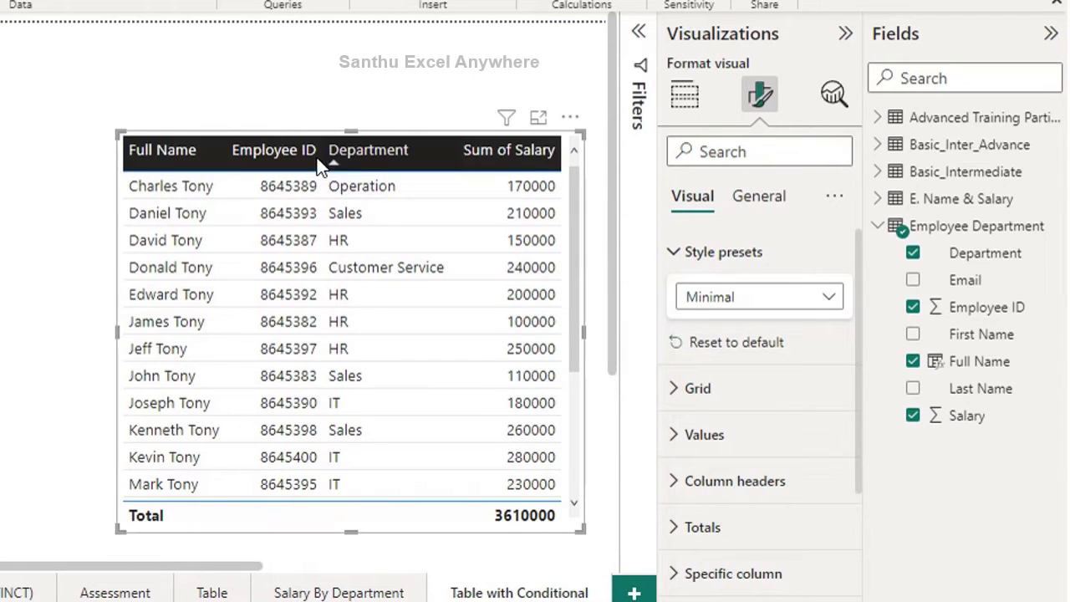
# Preview Contrast alternating rows and Flashy rows, then settle on the Alternating rows preset
pyautogui.click(786, 297)
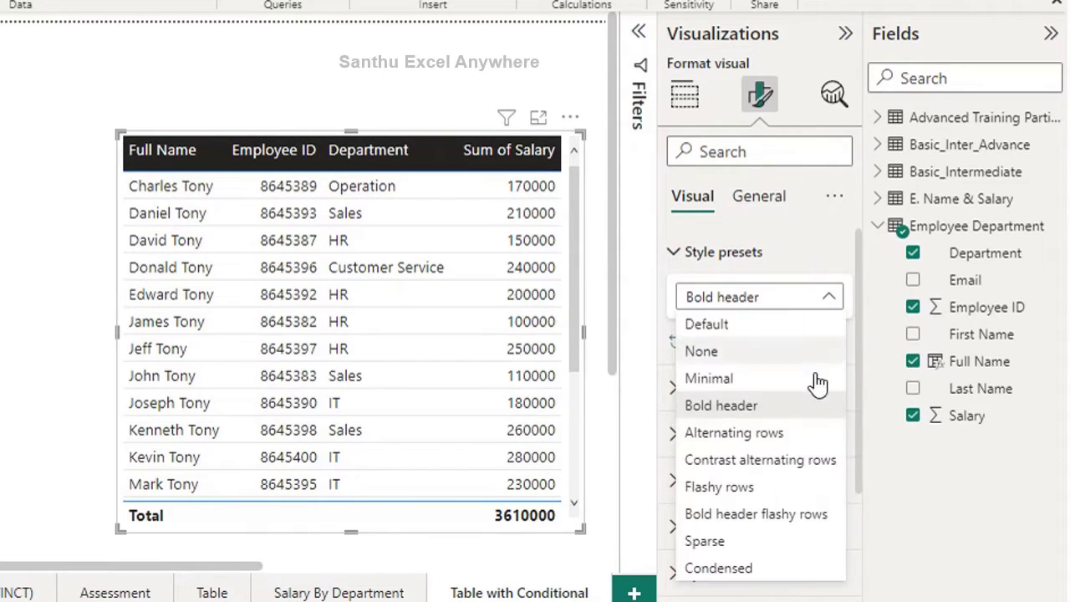
pyautogui.press('Escape')
pyautogui.press('Down')
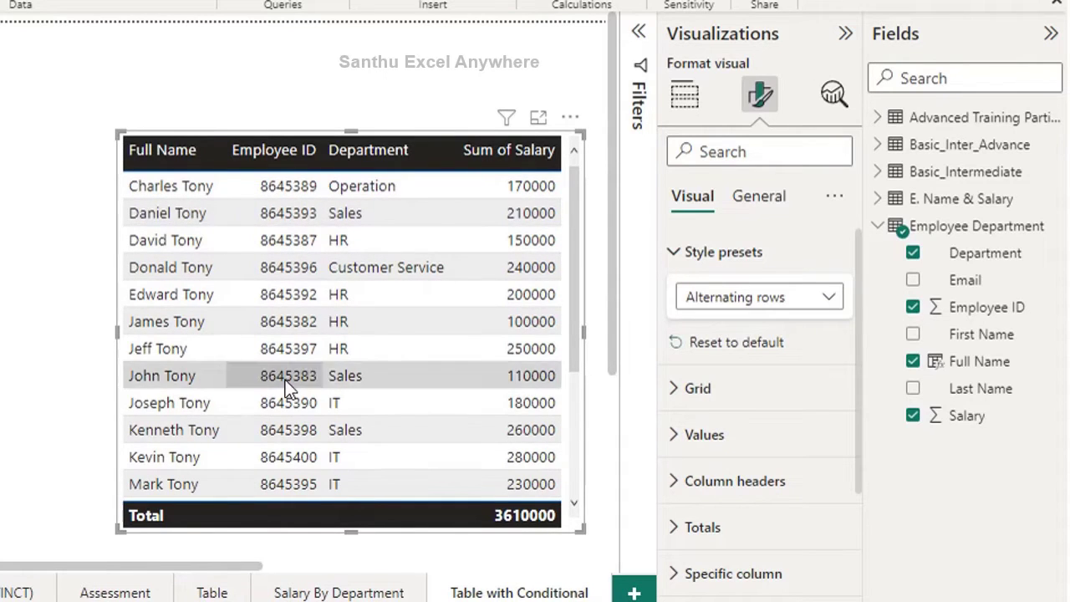
pyautogui.click(712, 298)
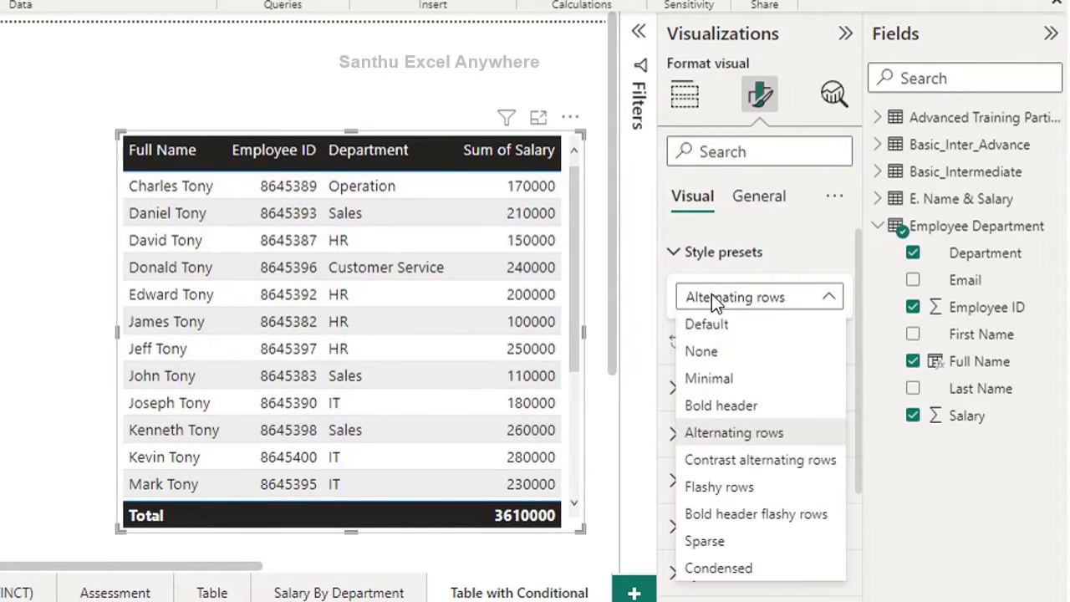
pyautogui.click(748, 462)
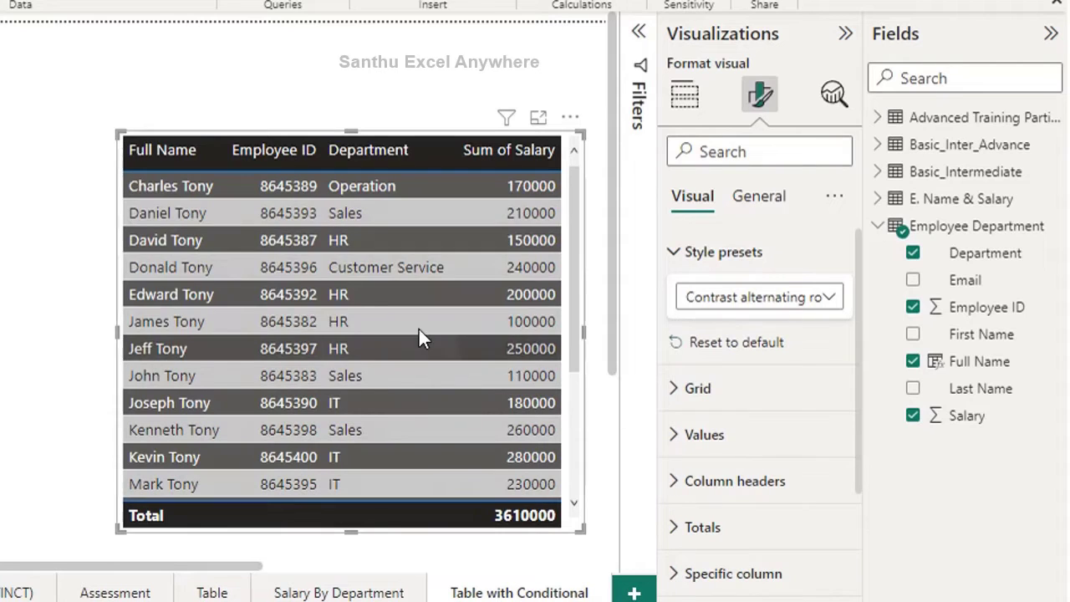
pyautogui.click(790, 301)
pyautogui.click(750, 488)
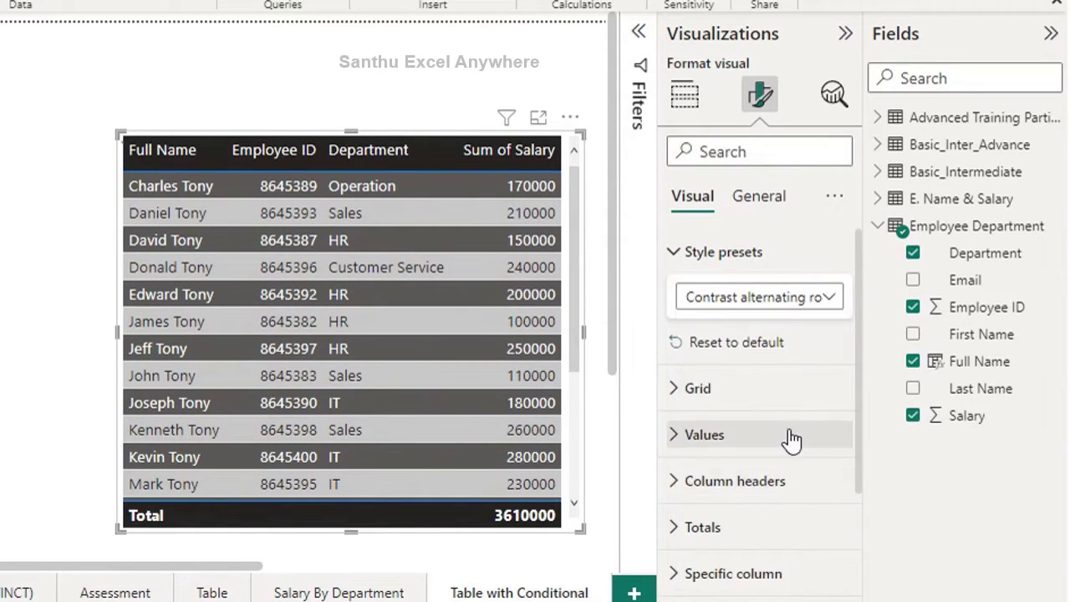
pyautogui.click(752, 306)
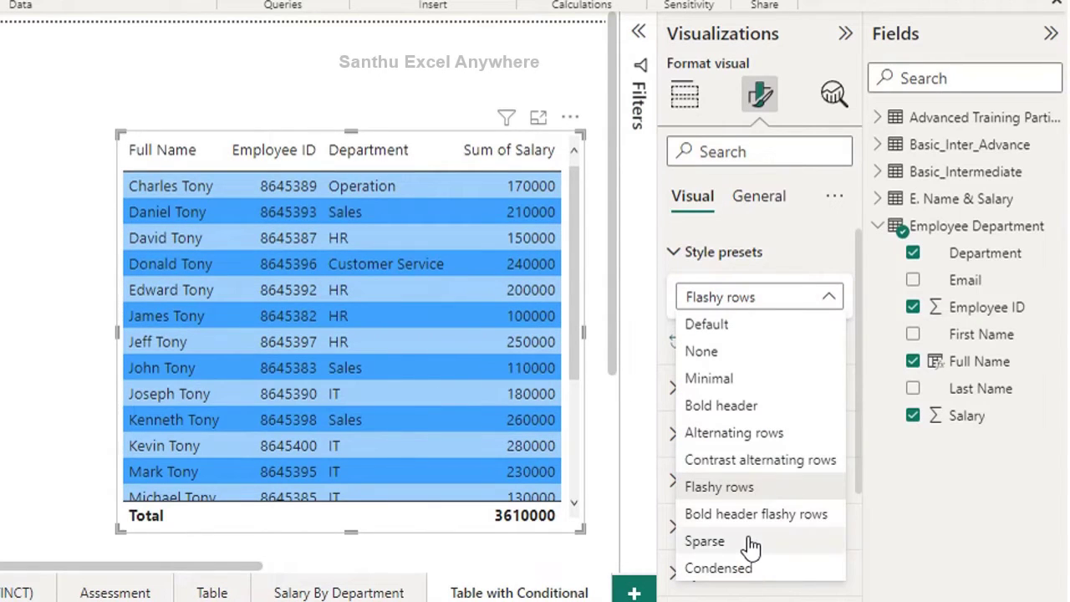
pyautogui.click(755, 434)
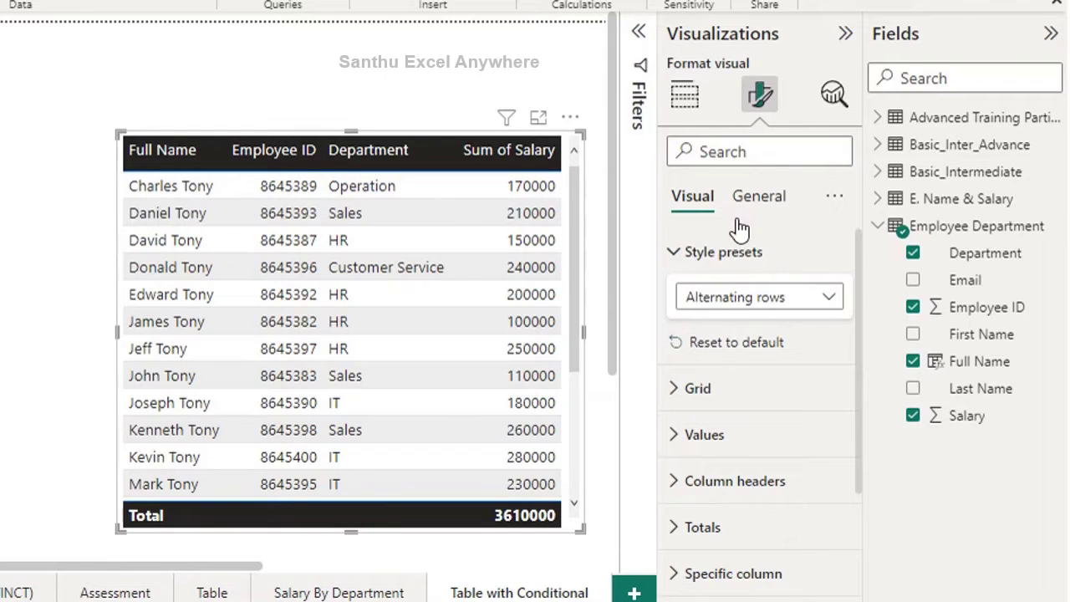
# Colour the horizontal gridlines White, 20% darker after briefly trying dark blue
pyautogui.click(705, 255)
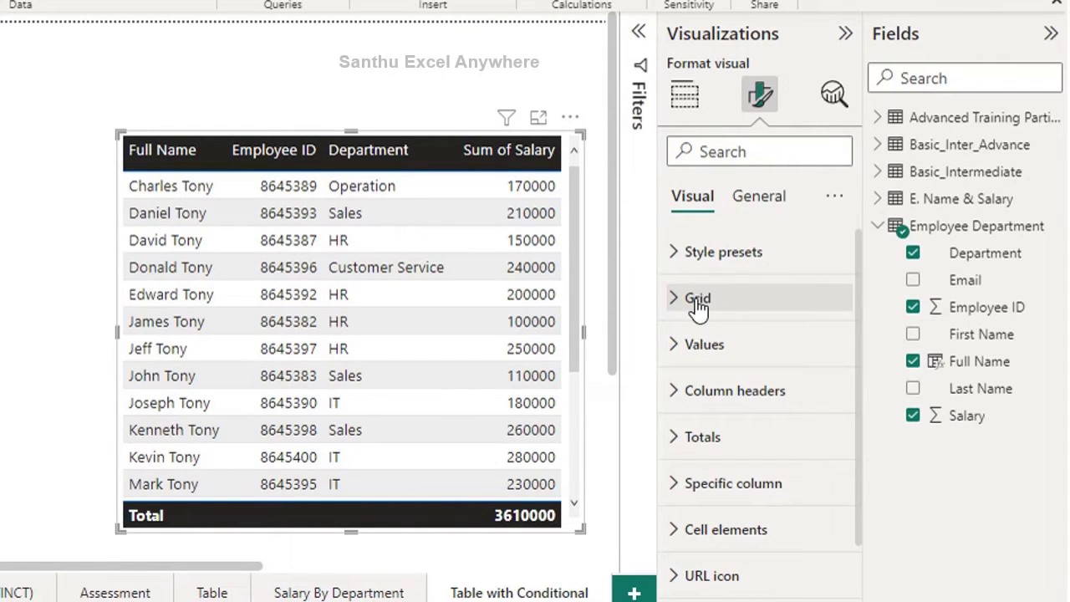
pyautogui.click(697, 301)
pyautogui.scroll(-1, 741, 401)
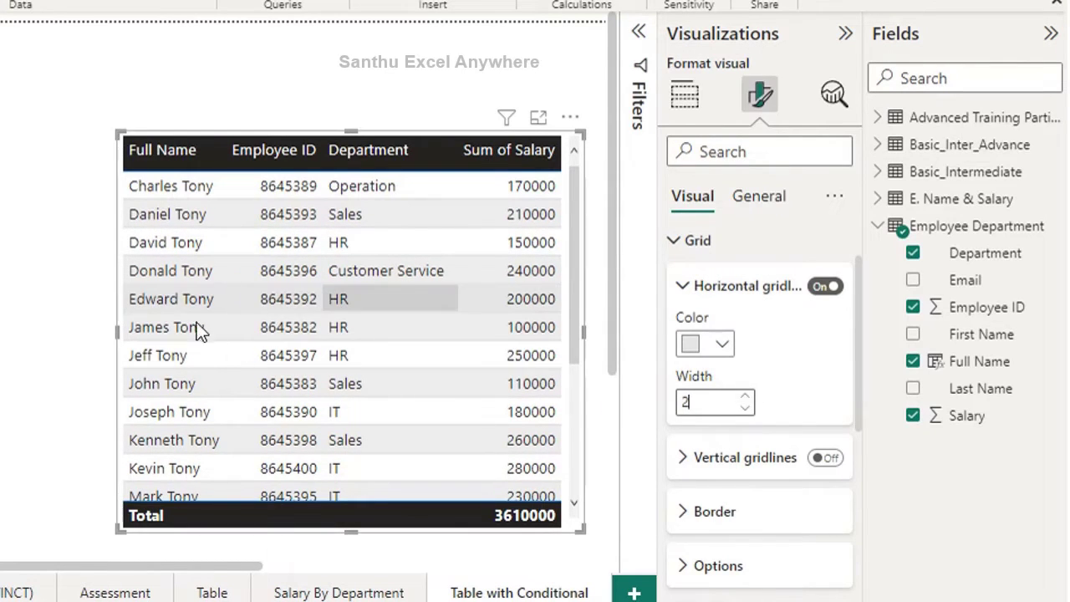
pyautogui.click(723, 355)
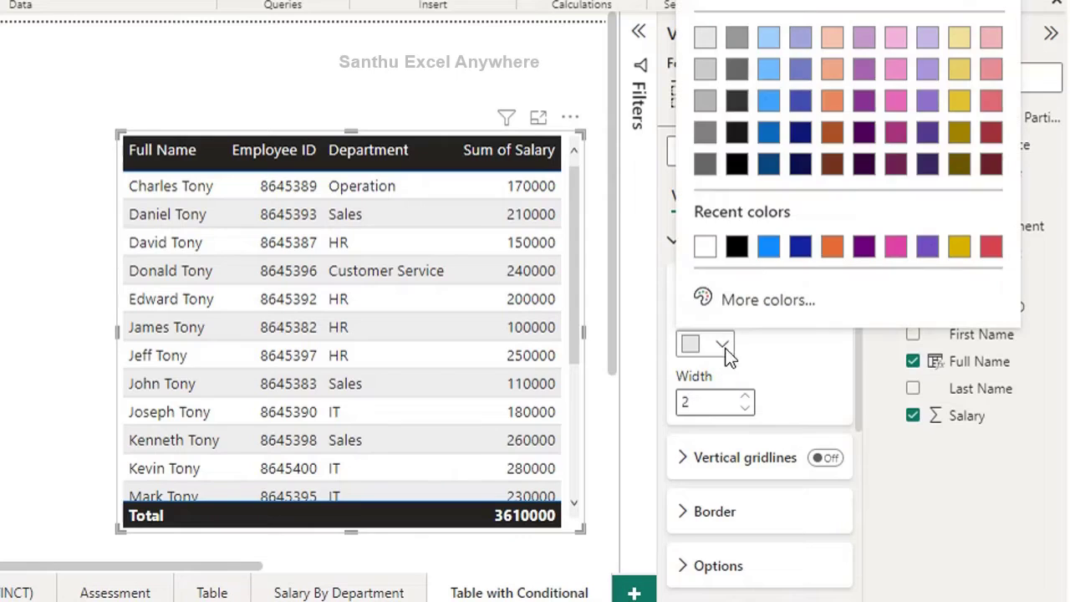
pyautogui.click(798, 250)
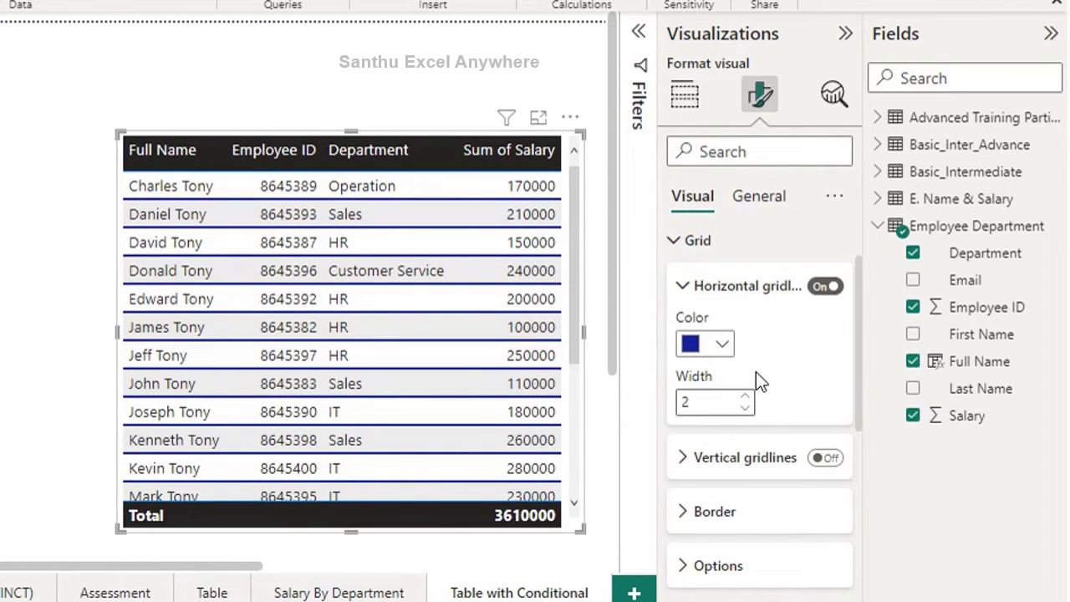
pyautogui.click(724, 346)
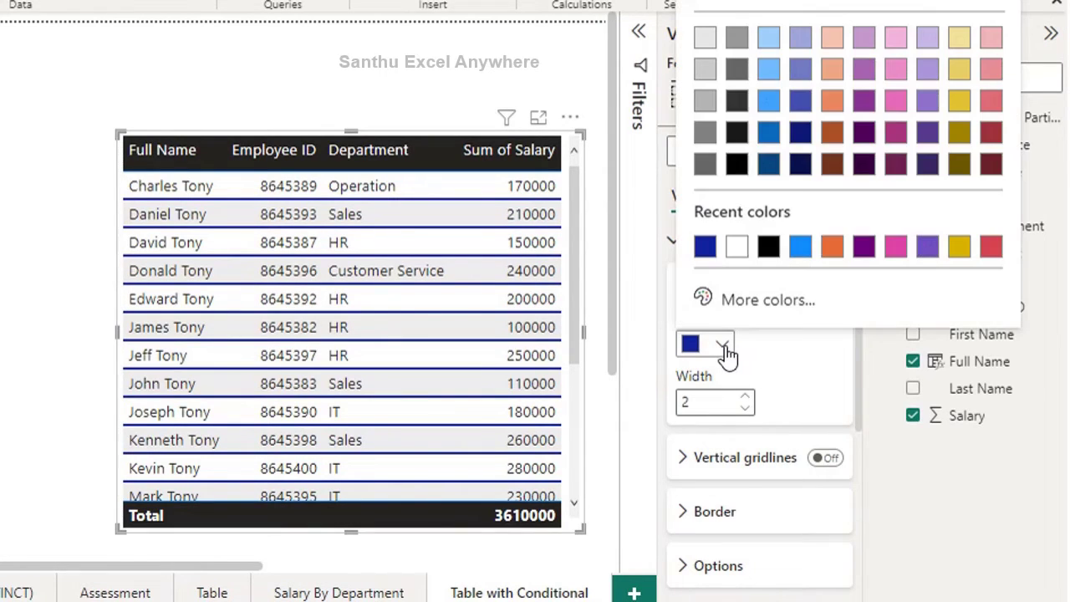
pyautogui.click(704, 46)
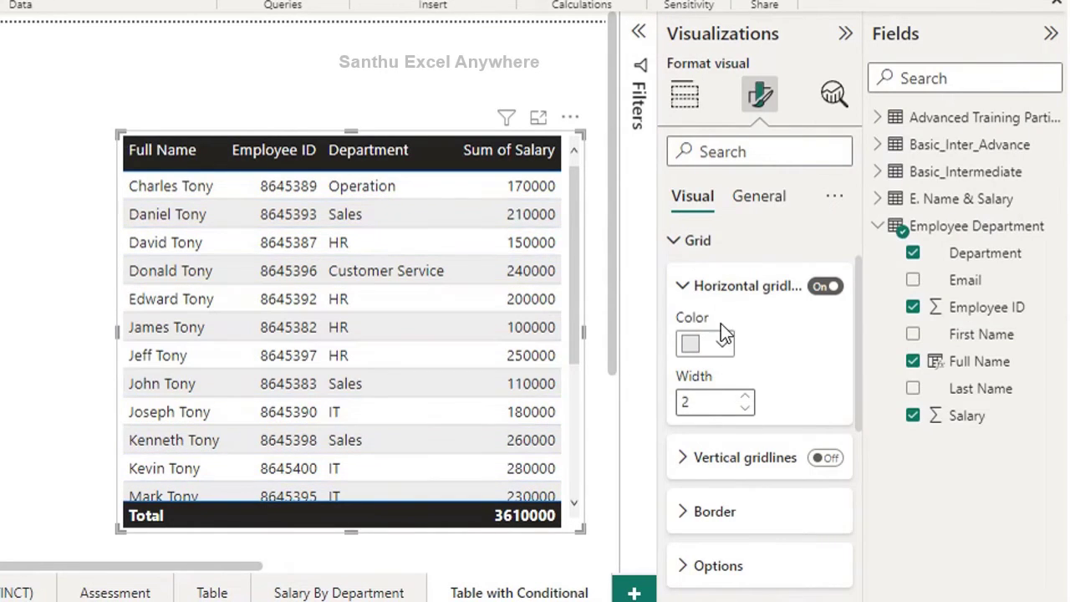
# Turn on vertical gridlines coloured White, 50% darker with width 1
pyautogui.scroll(-2, 731, 409)
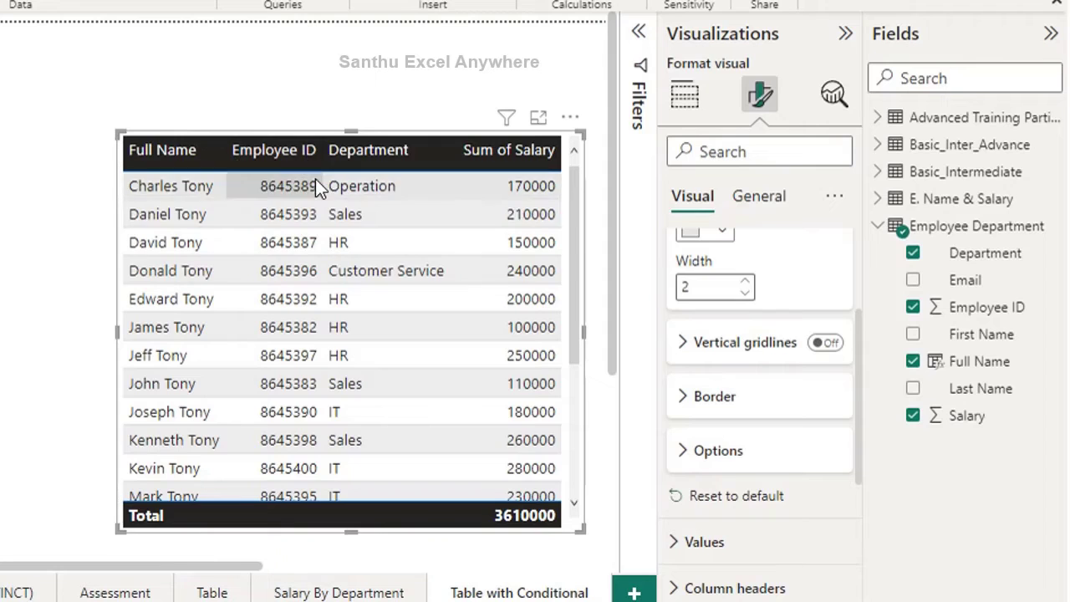
pyautogui.click(826, 350)
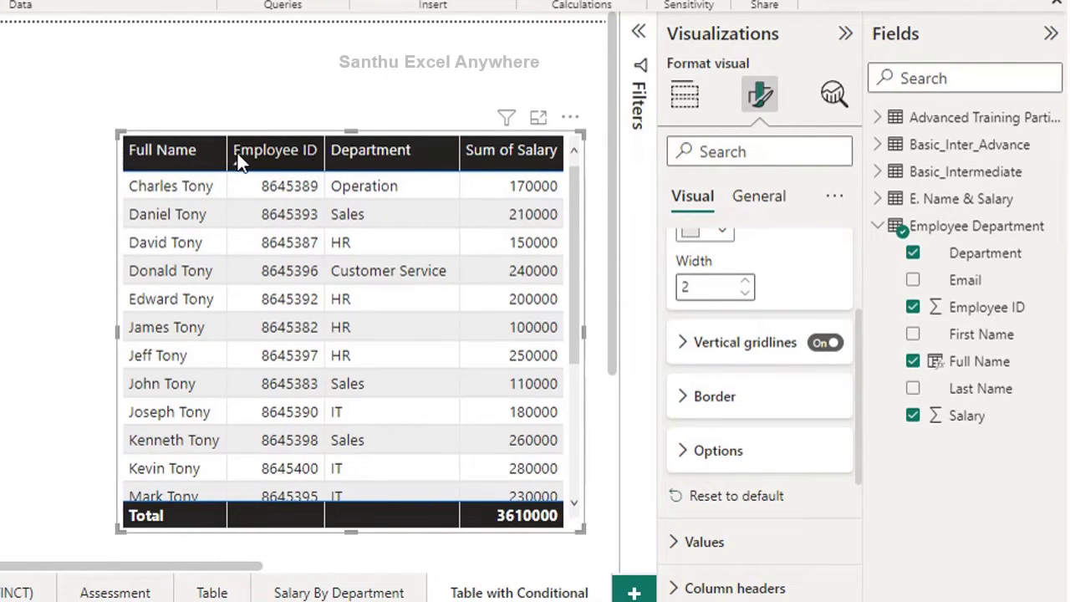
pyautogui.click(692, 346)
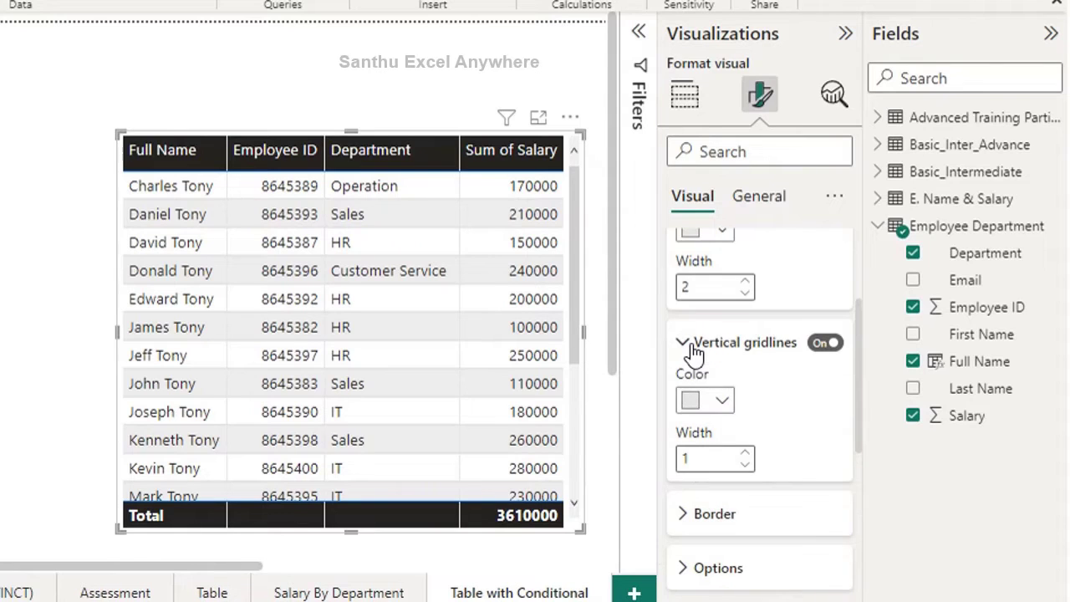
pyautogui.scroll(-1, 719, 376)
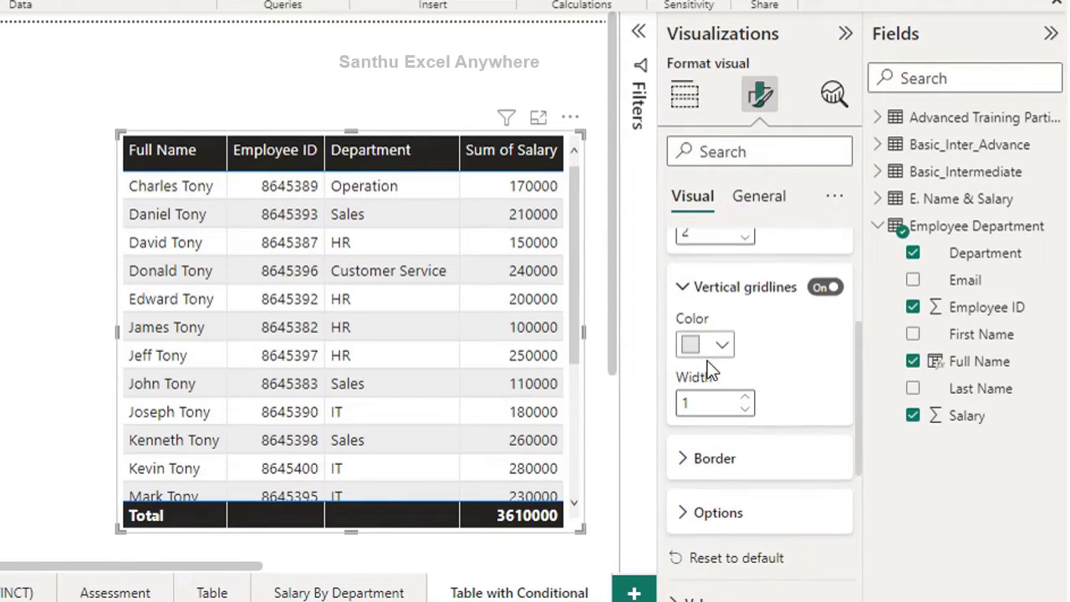
pyautogui.click(745, 398)
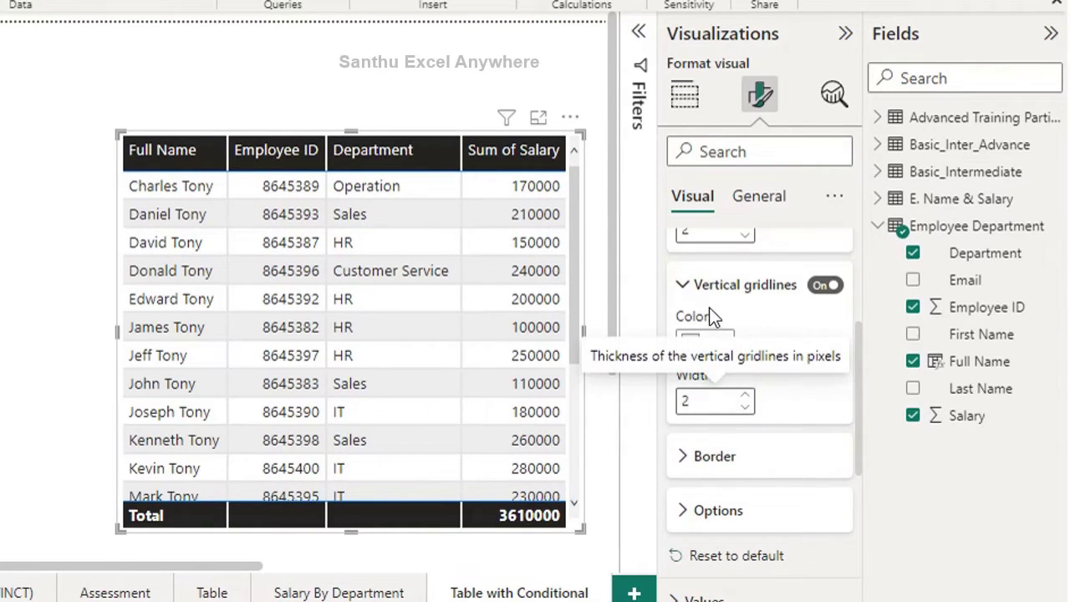
pyautogui.scroll(1, 707, 322)
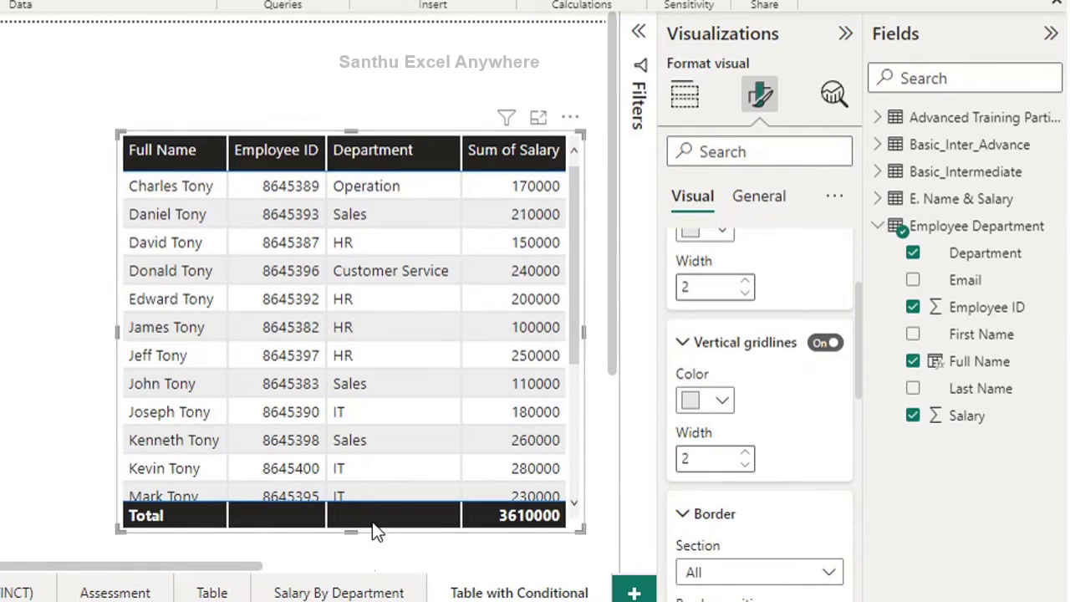
pyautogui.click(718, 408)
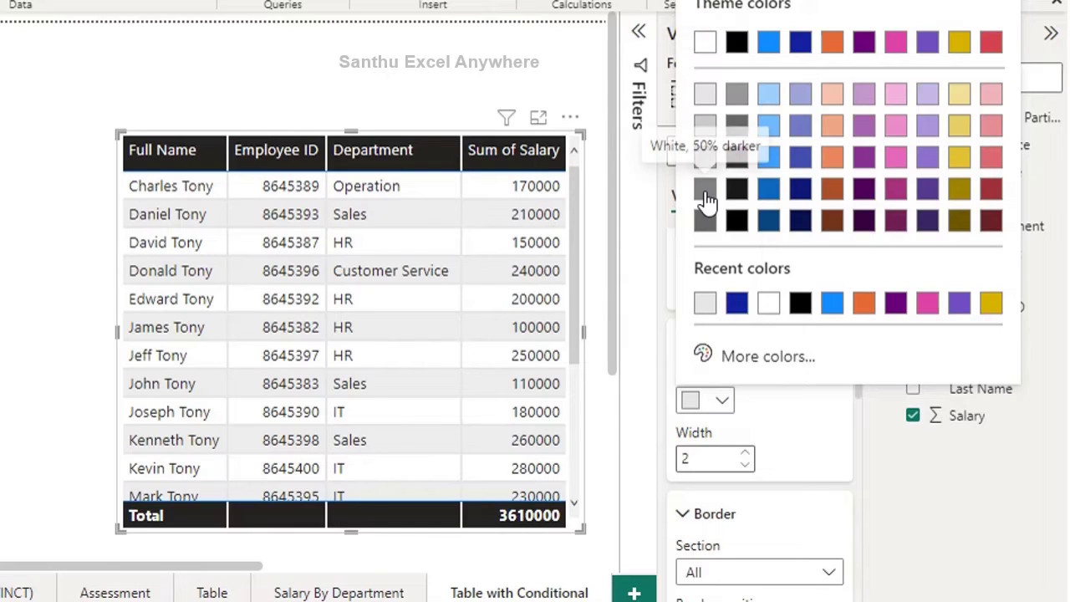
pyautogui.click(707, 202)
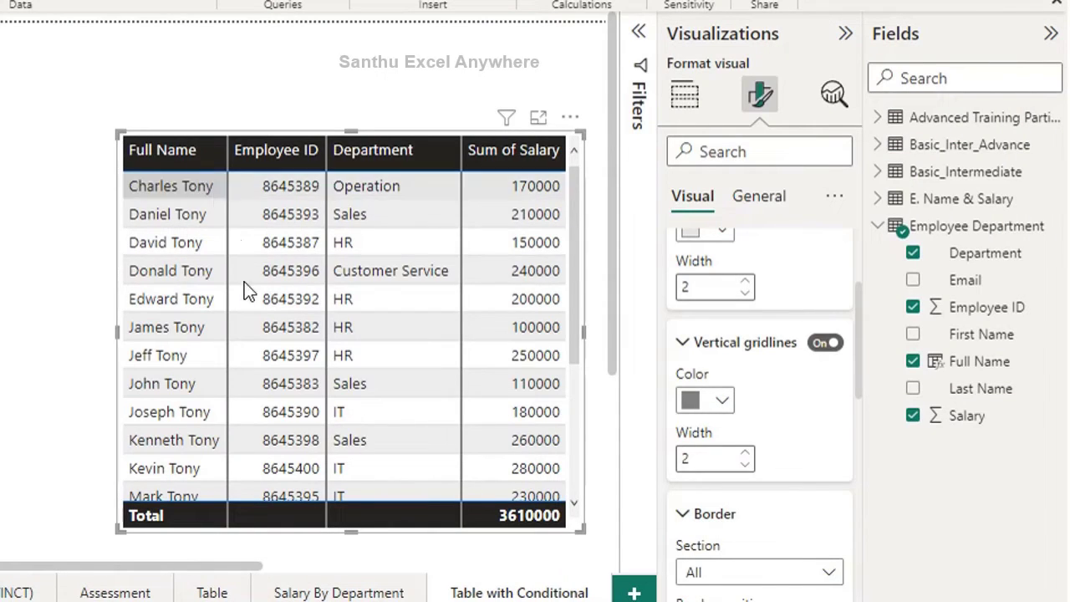
pyautogui.click(744, 465)
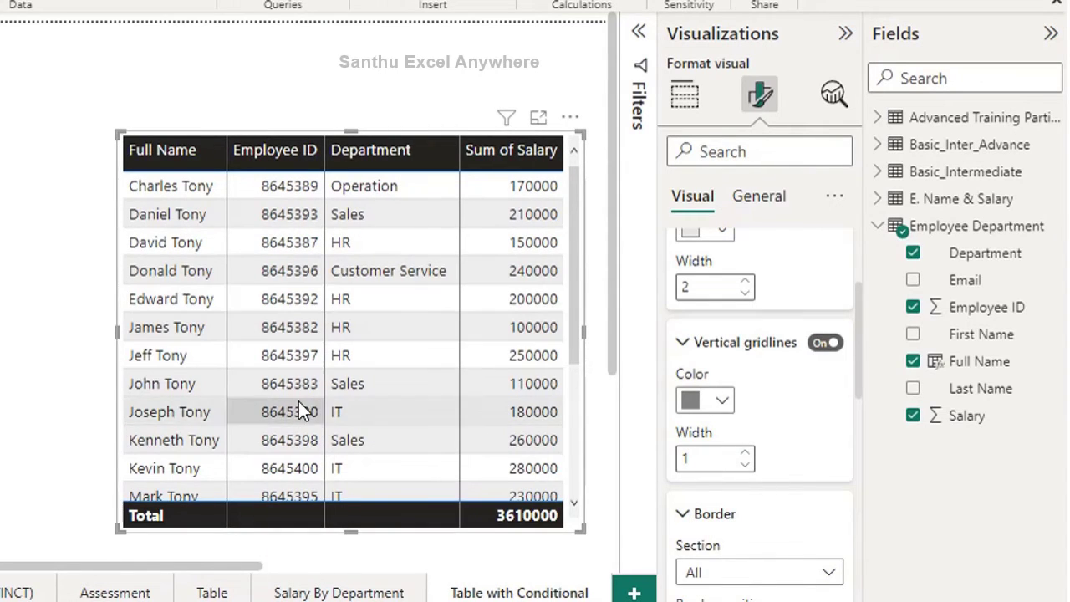
# Set the table's row padding to 3 and try raising the global font size to 11
pyautogui.scroll(-2, 393, 425)
pyautogui.scroll(-3, 773, 457)
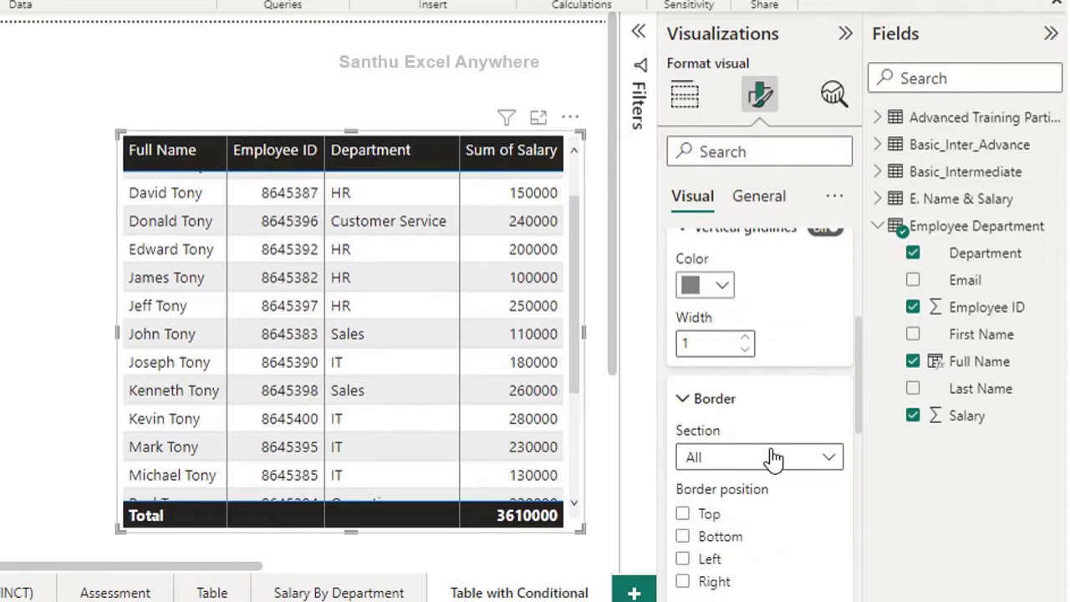
pyautogui.scroll(-1, 727, 460)
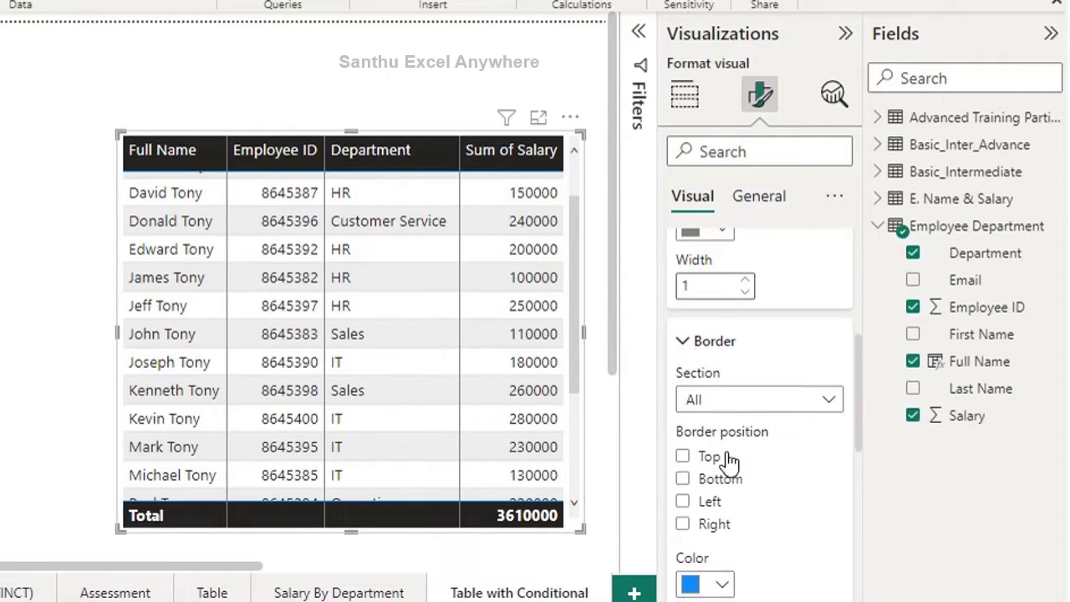
pyautogui.scroll(-2, 726, 494)
pyautogui.scroll(2, 725, 495)
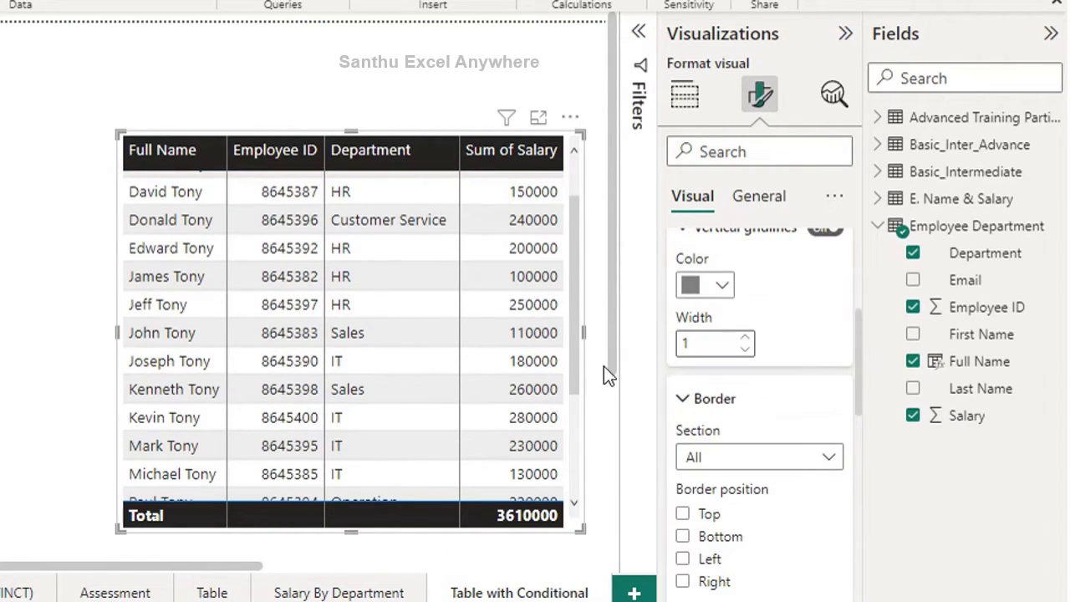
pyautogui.scroll(-2, 766, 423)
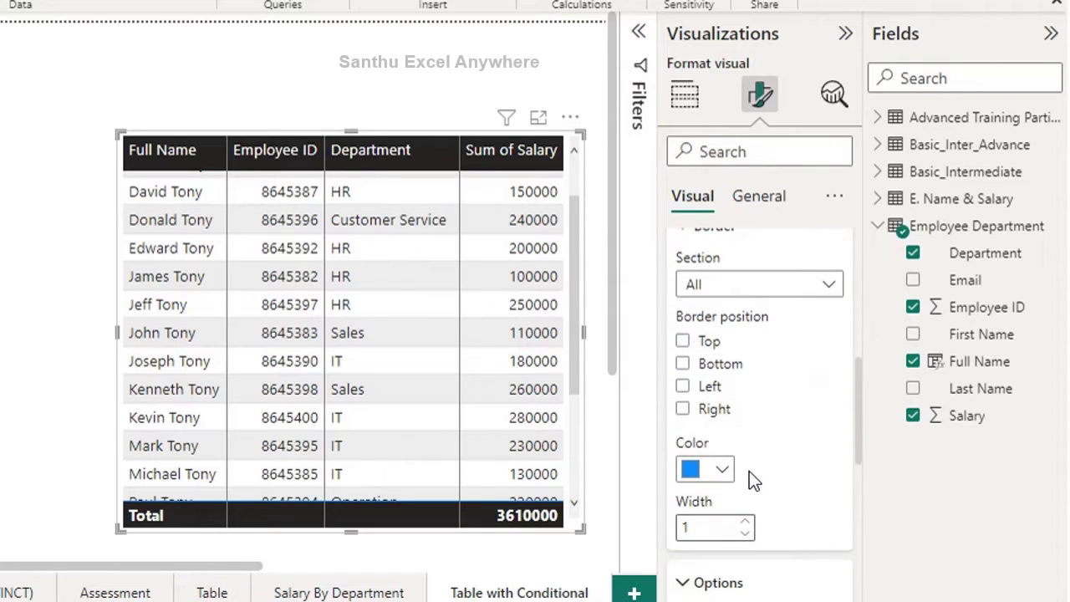
pyautogui.scroll(-1, 790, 485)
pyautogui.scroll(-2, 790, 485)
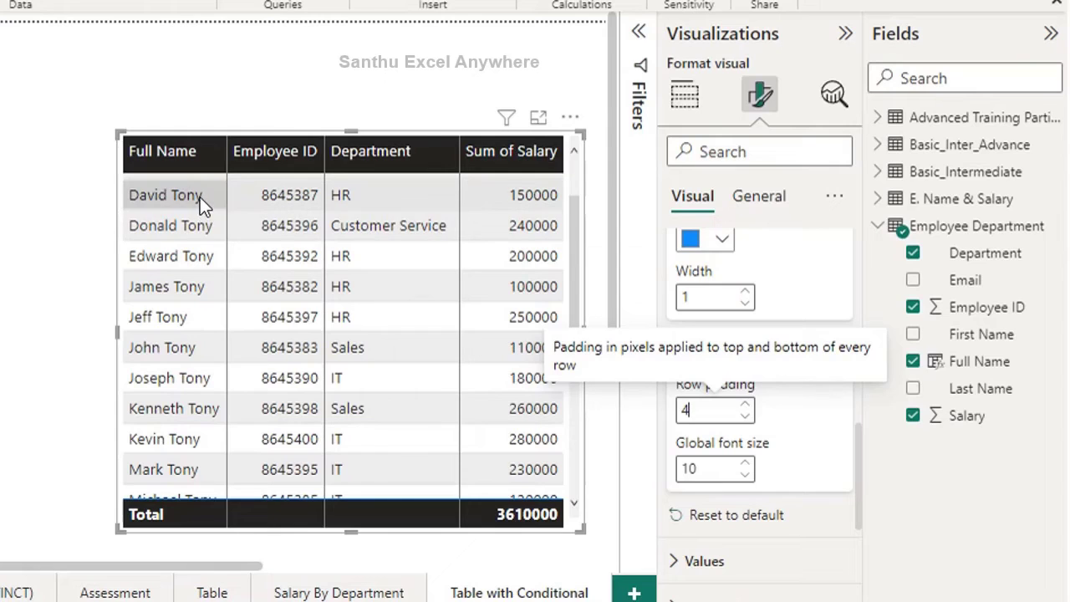
pyautogui.click(745, 406)
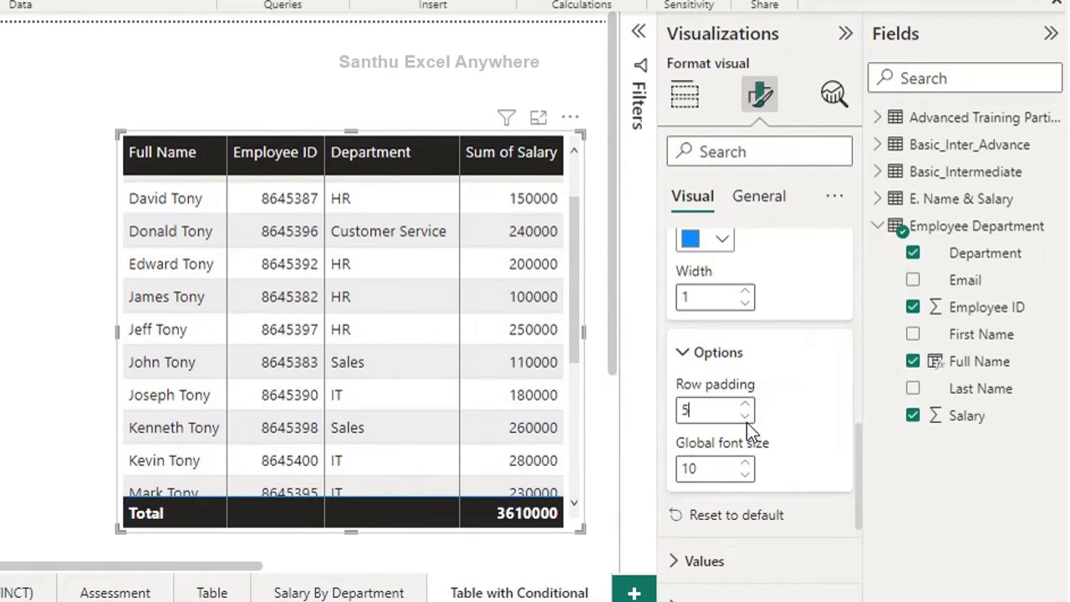
pyautogui.click(745, 416)
pyautogui.click(745, 416)
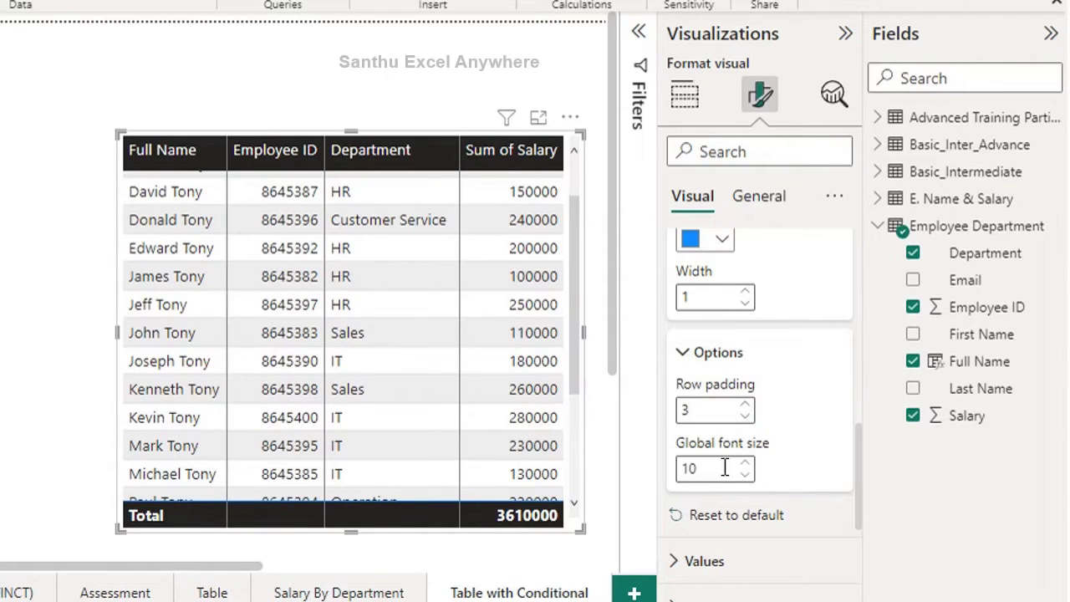
pyautogui.click(745, 463)
# Turn on Bold in the Values font settings so the employee table's row values appear bold
pyautogui.scroll(2, 759, 358)
pyautogui.scroll(2, 759, 358)
pyautogui.scroll(2, 759, 355)
pyautogui.scroll(2, 761, 355)
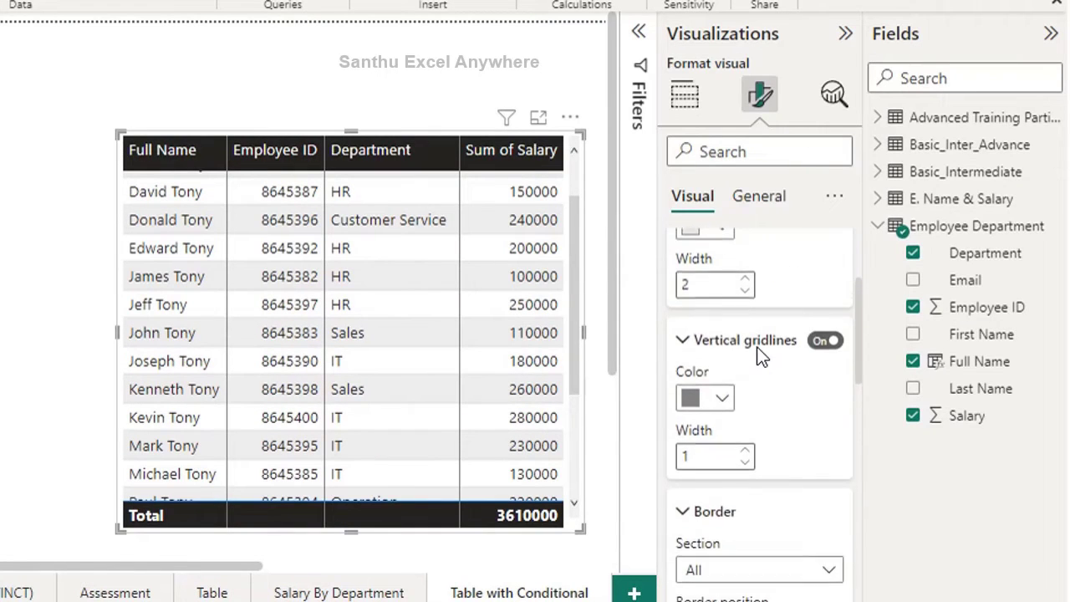
pyautogui.scroll(2, 753, 356)
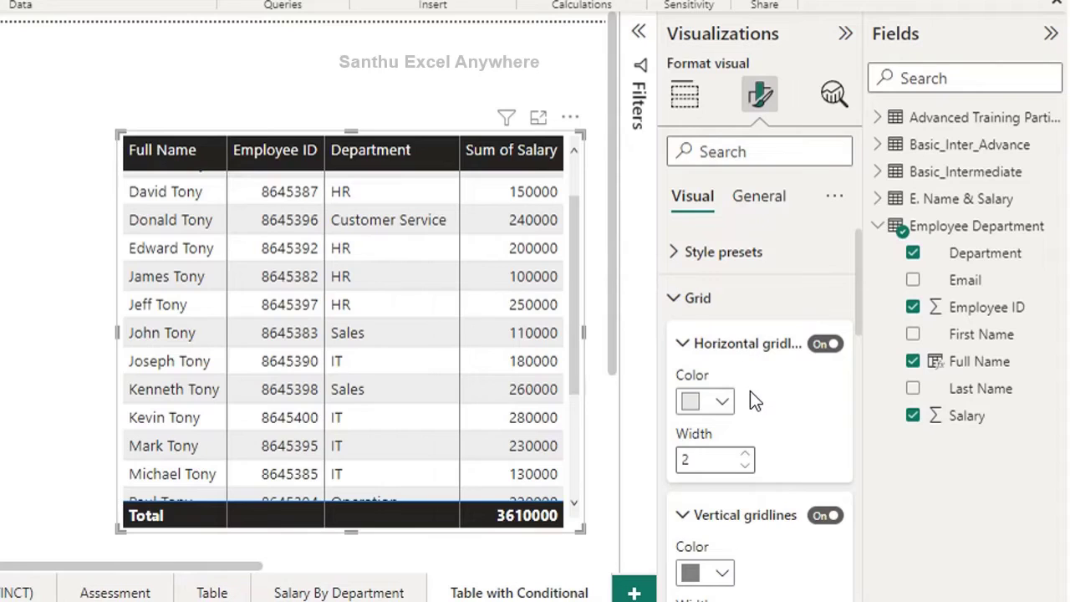
pyautogui.scroll(-1, 781, 490)
pyautogui.scroll(-3, 772, 478)
pyautogui.scroll(-3, 772, 477)
pyautogui.scroll(-2, 775, 471)
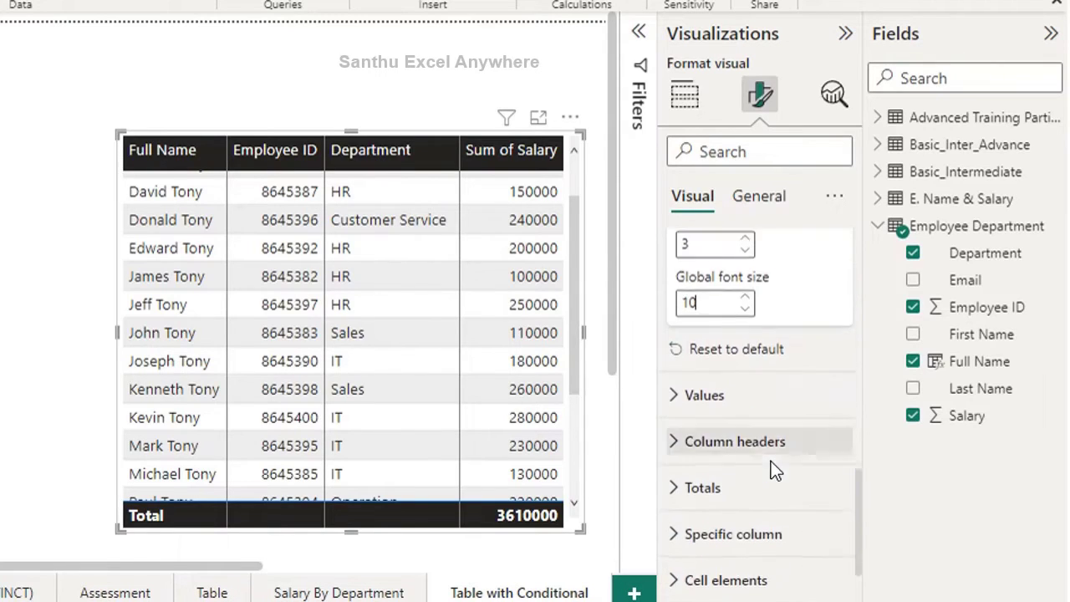
pyautogui.click(710, 389)
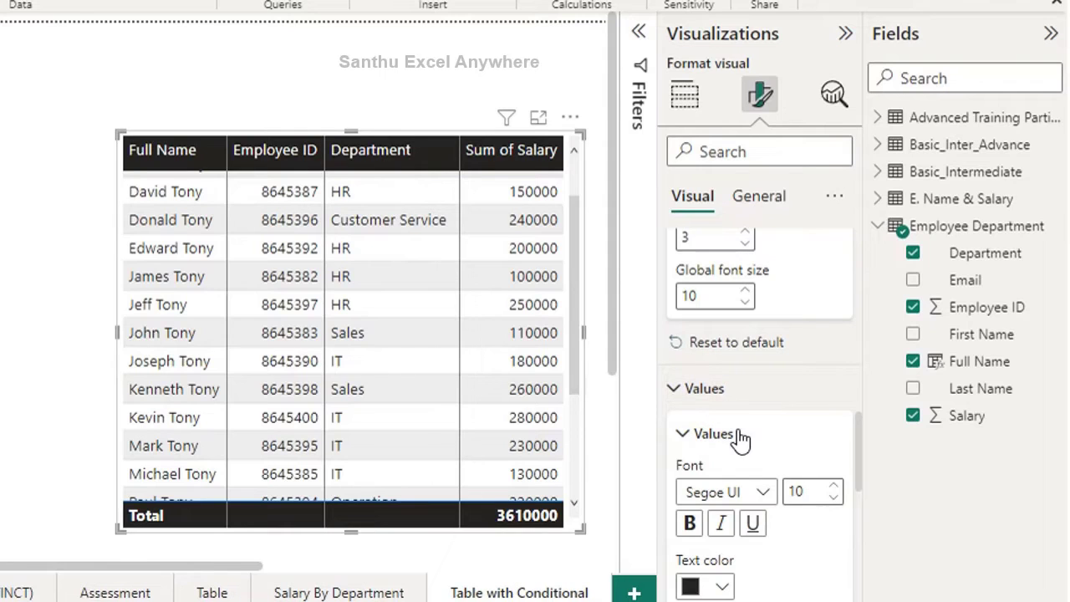
pyautogui.scroll(-2, 844, 318)
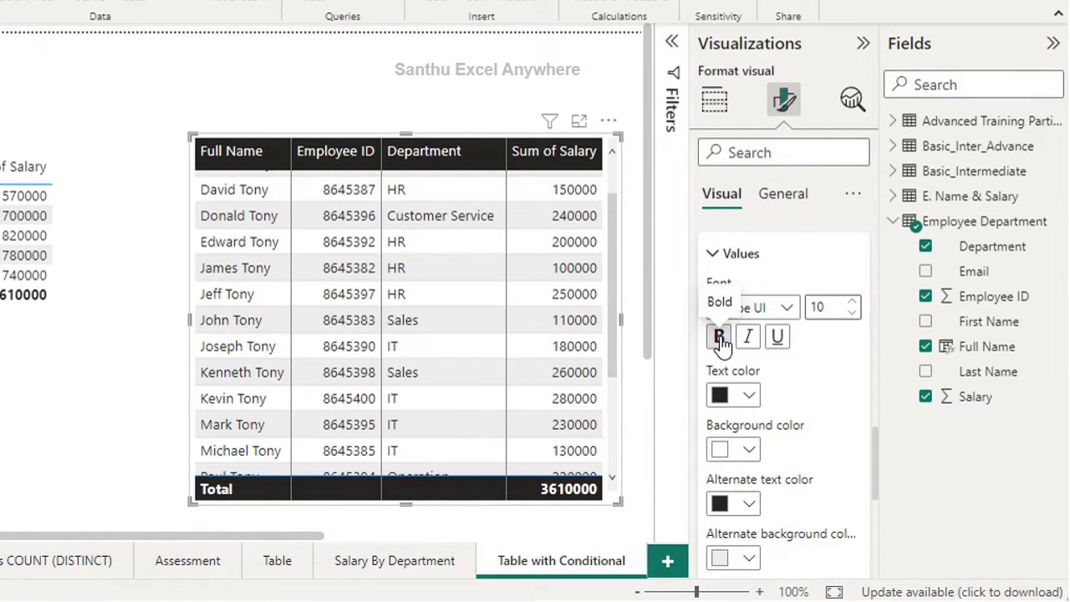
pyautogui.click(720, 339)
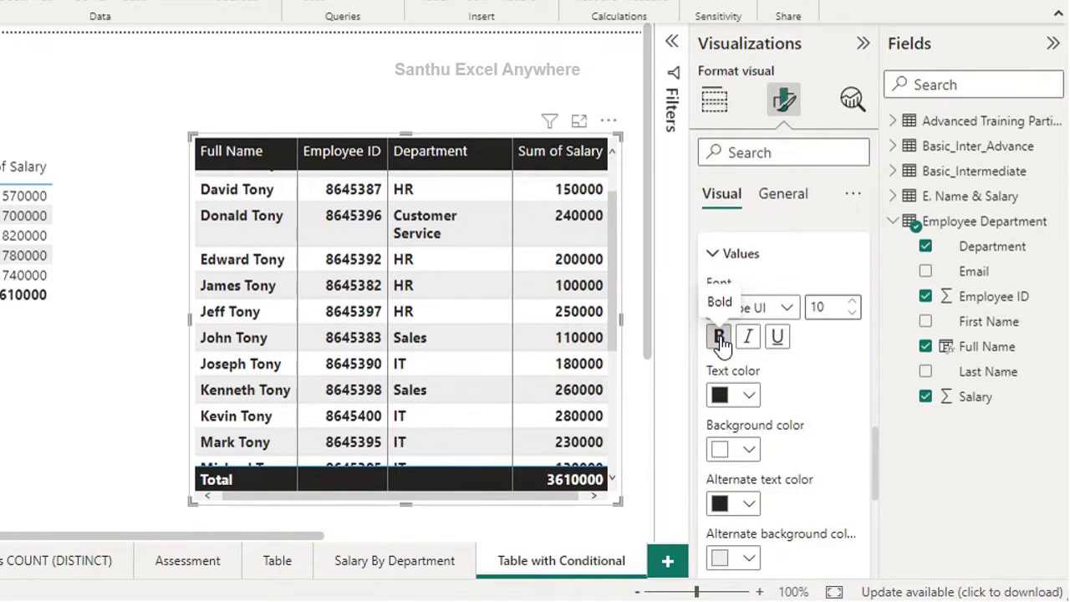
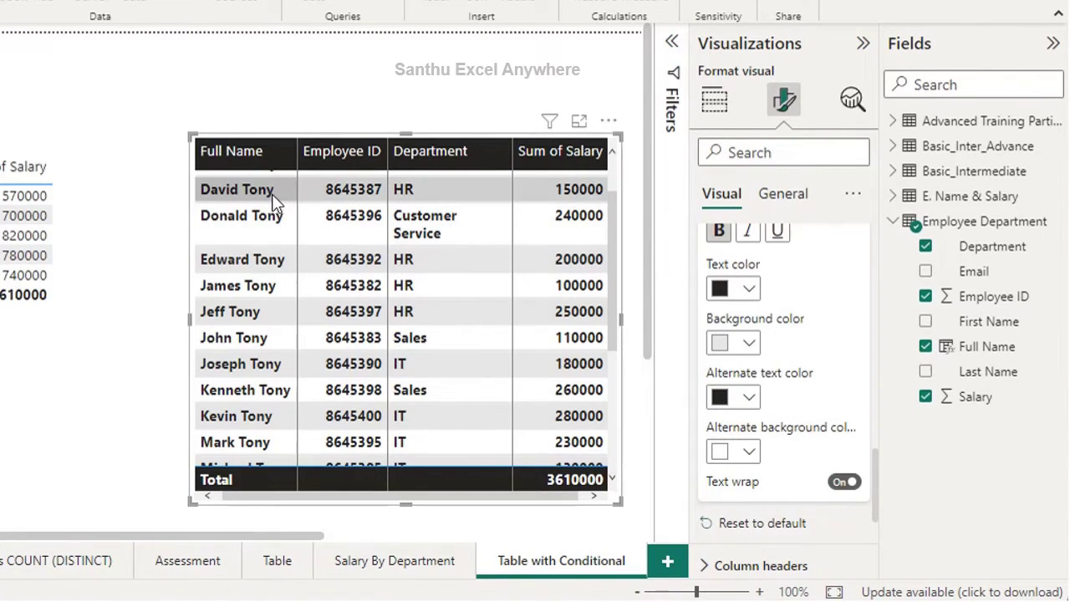
# Band the employee table's value rows with a yellow background, keeping the alternate rows white
pyautogui.click(746, 344)
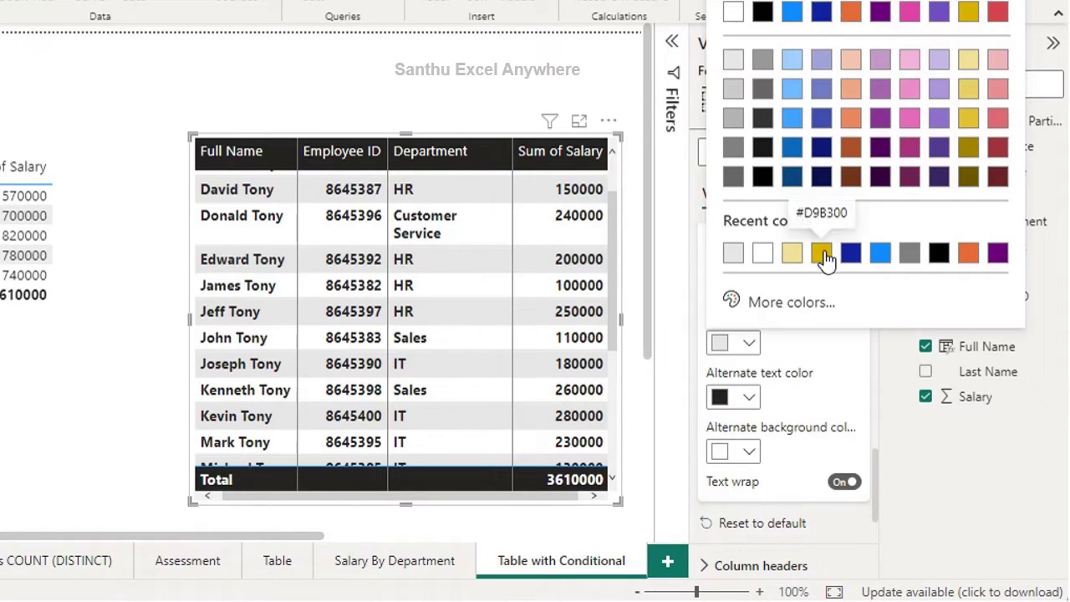
pyautogui.click(970, 124)
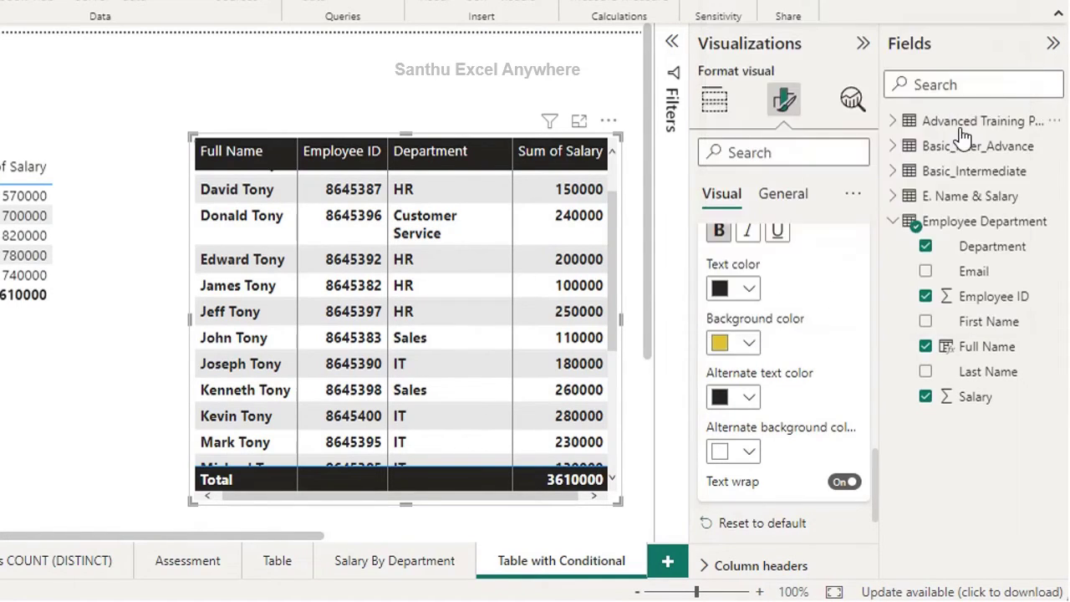
pyautogui.click(751, 454)
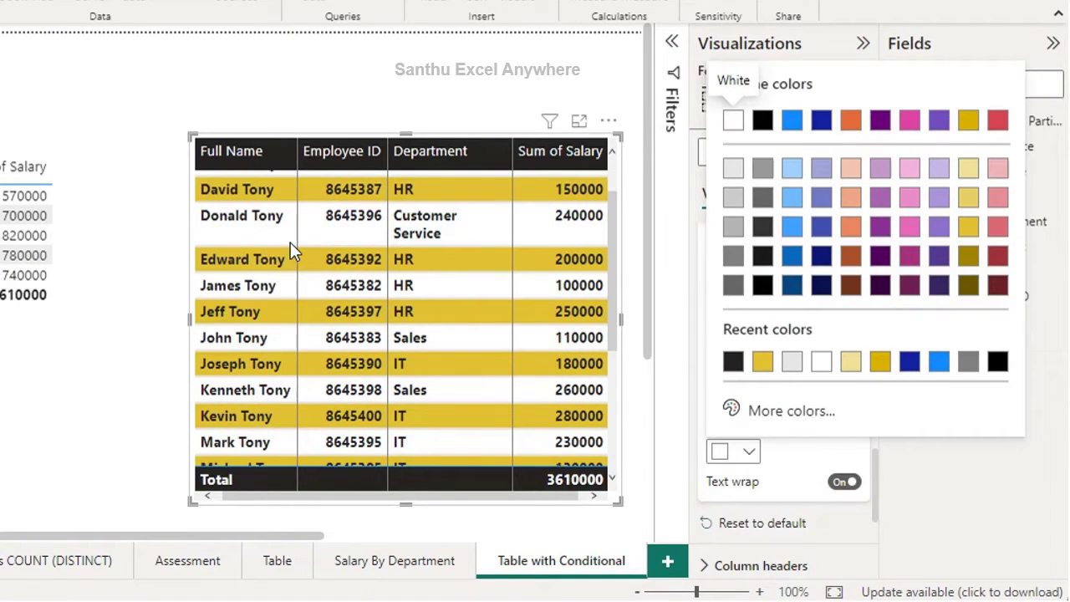
pyautogui.scroll(-2, 836, 352)
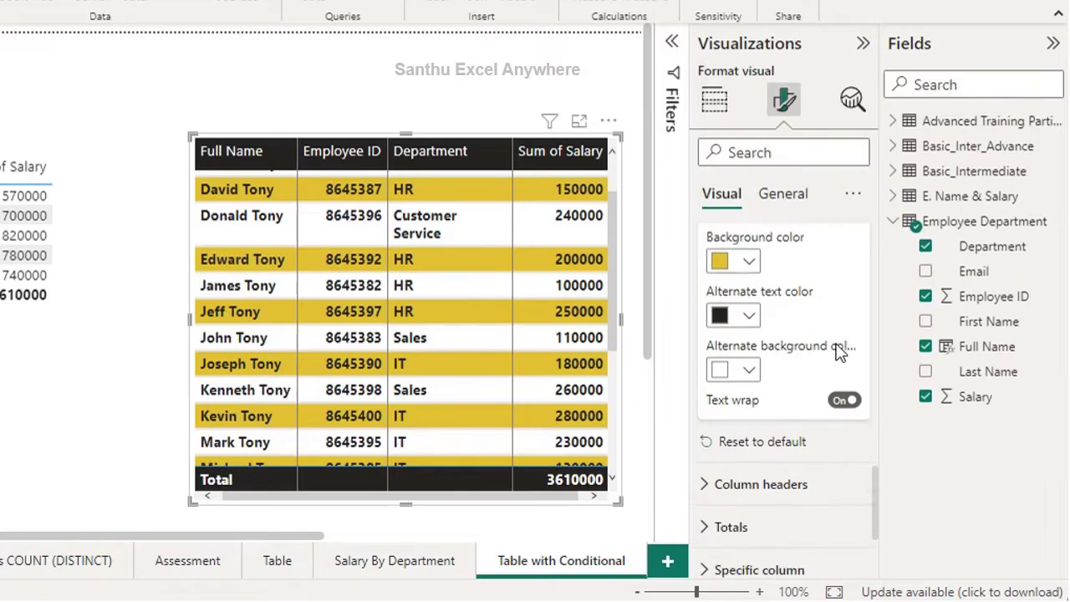
pyautogui.scroll(-1, 836, 347)
pyautogui.scroll(-4, 795, 377)
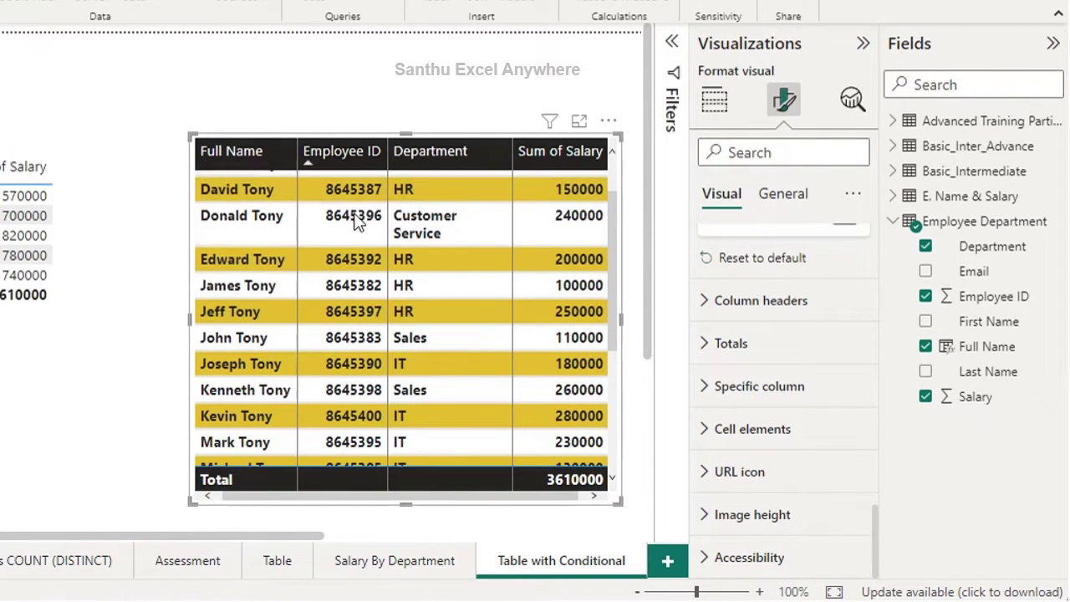
# Style the table's column headers with a #118DFF blue background, bold text and font size 11
pyautogui.click(700, 303)
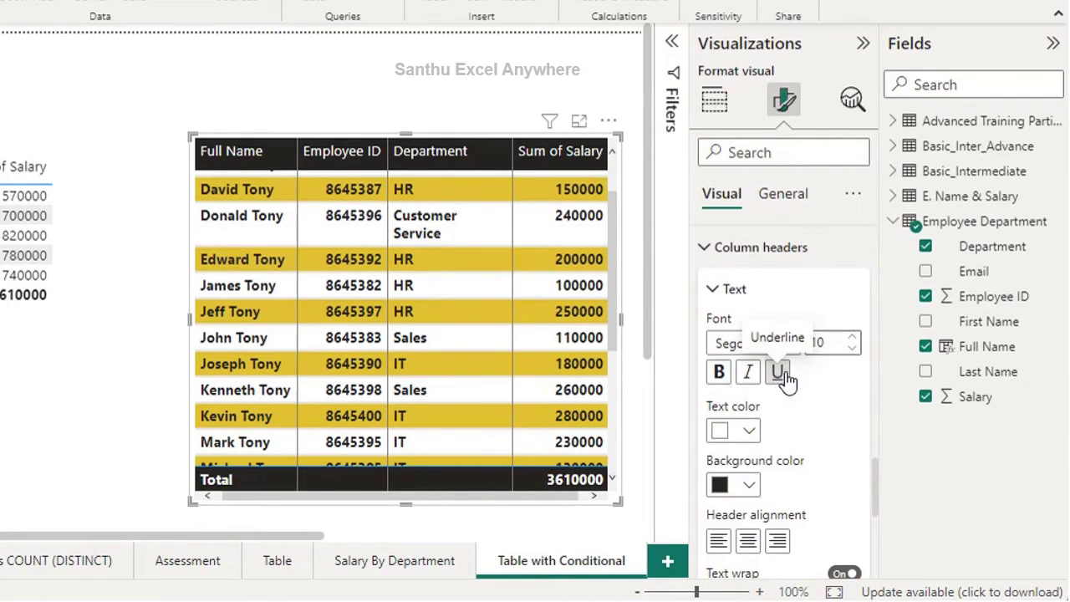
pyautogui.click(749, 434)
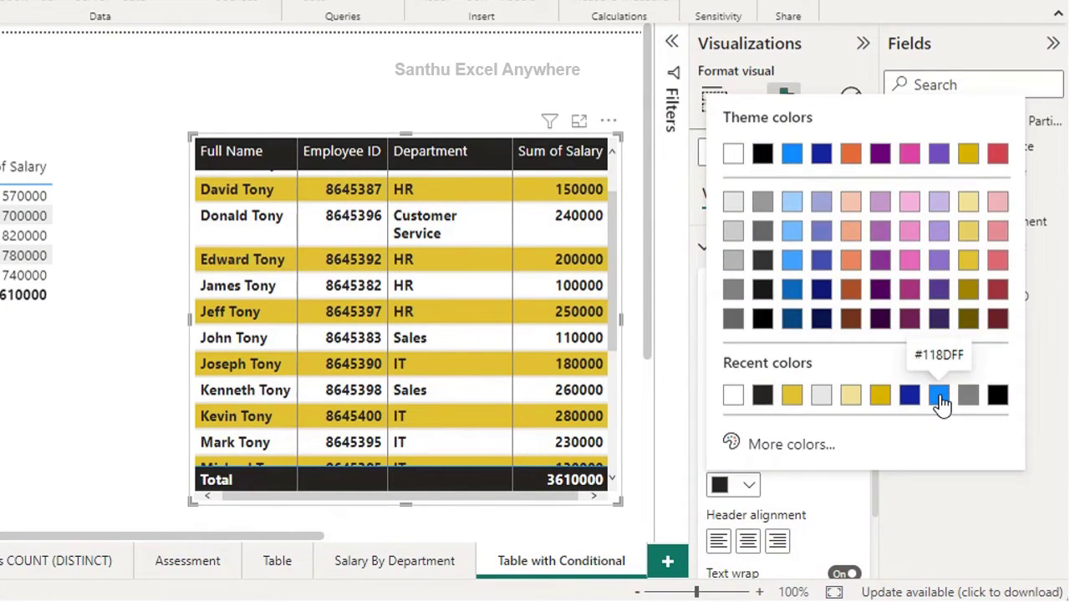
pyautogui.click(939, 394)
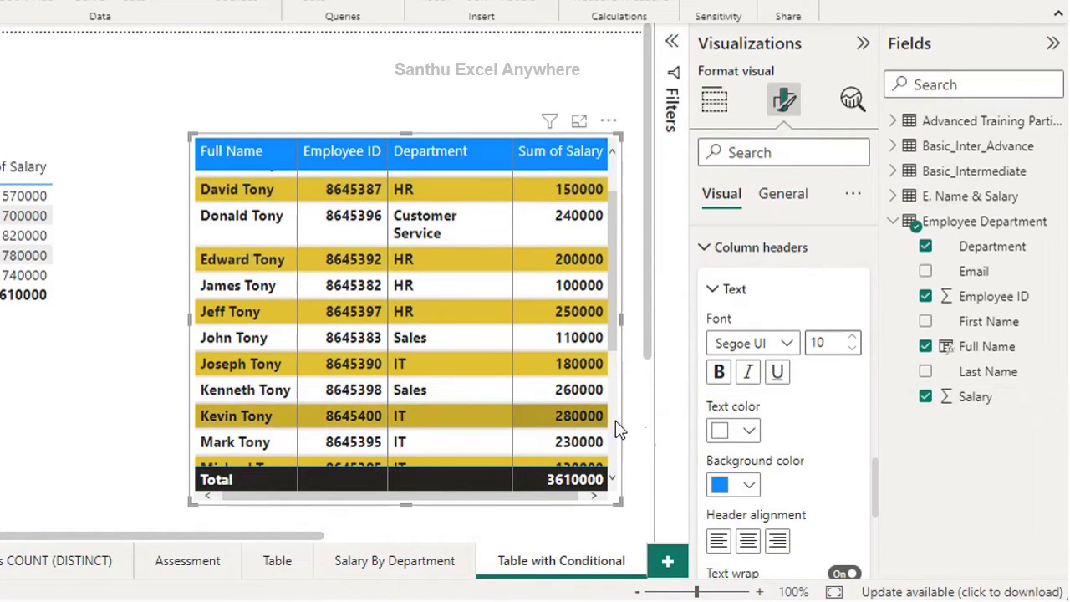
pyautogui.click(719, 373)
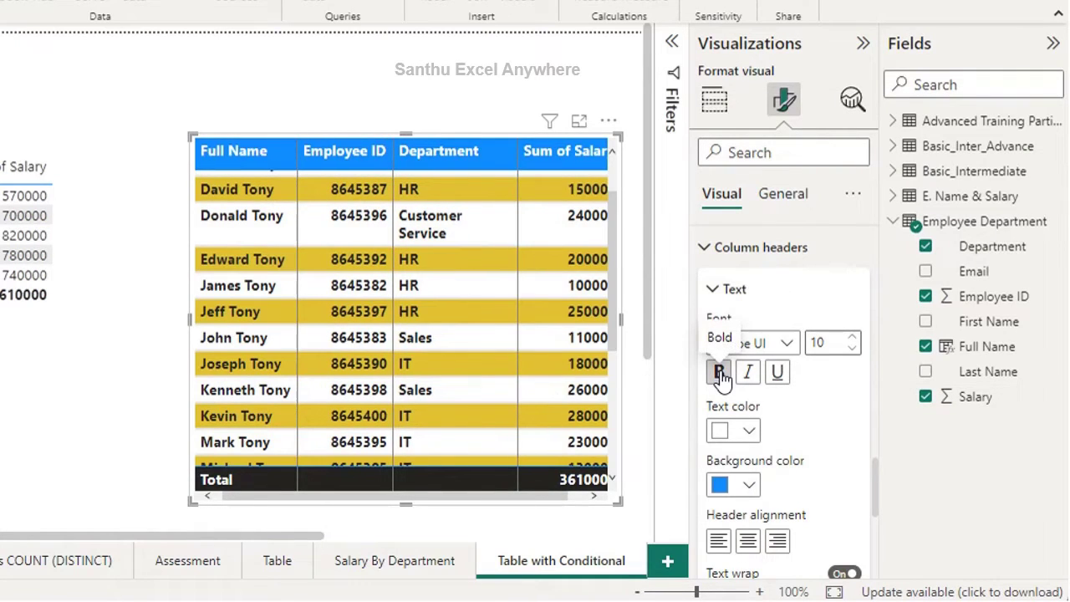
pyautogui.click(853, 340)
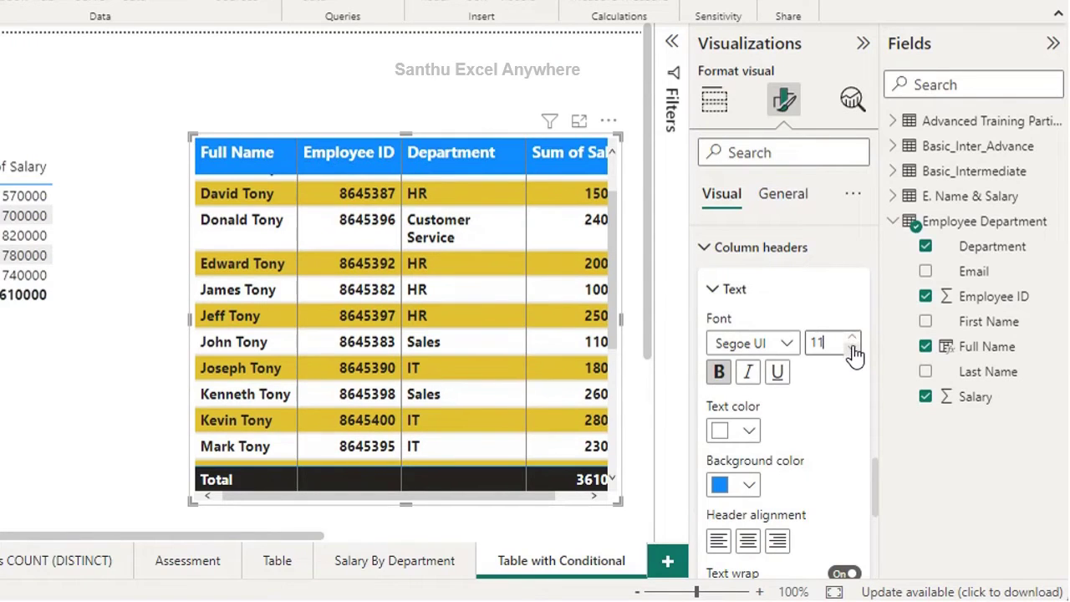
pyautogui.scroll(-3, 805, 433)
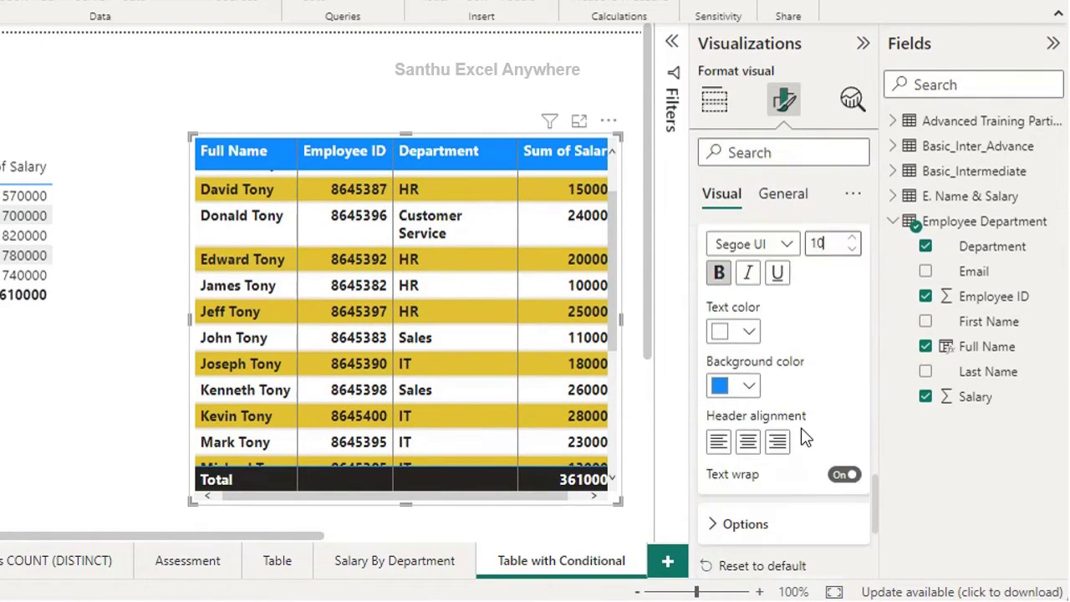
pyautogui.scroll(-2, 804, 437)
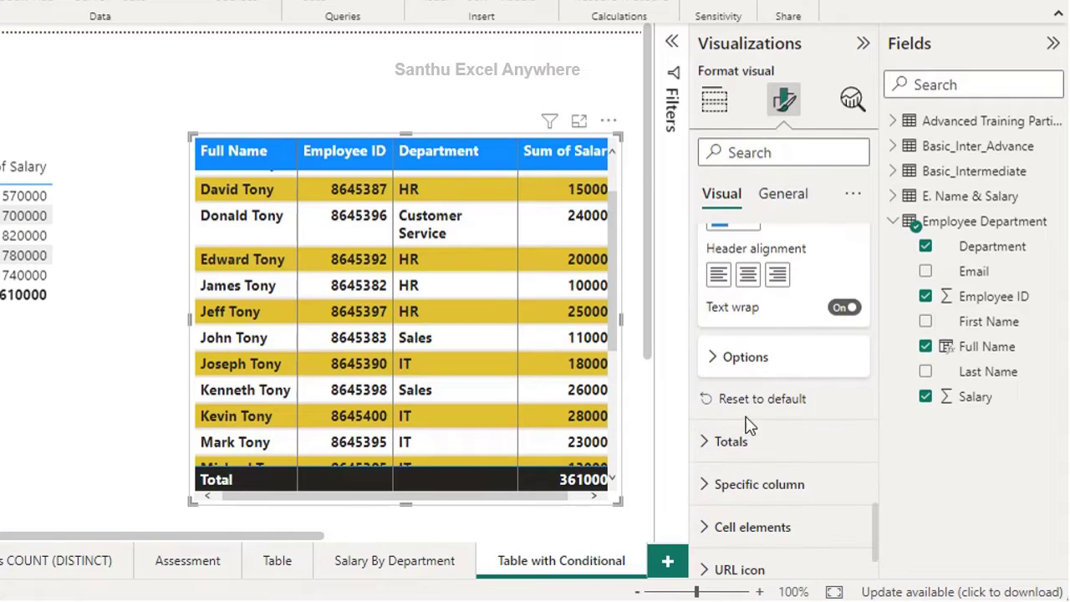
pyautogui.click(751, 360)
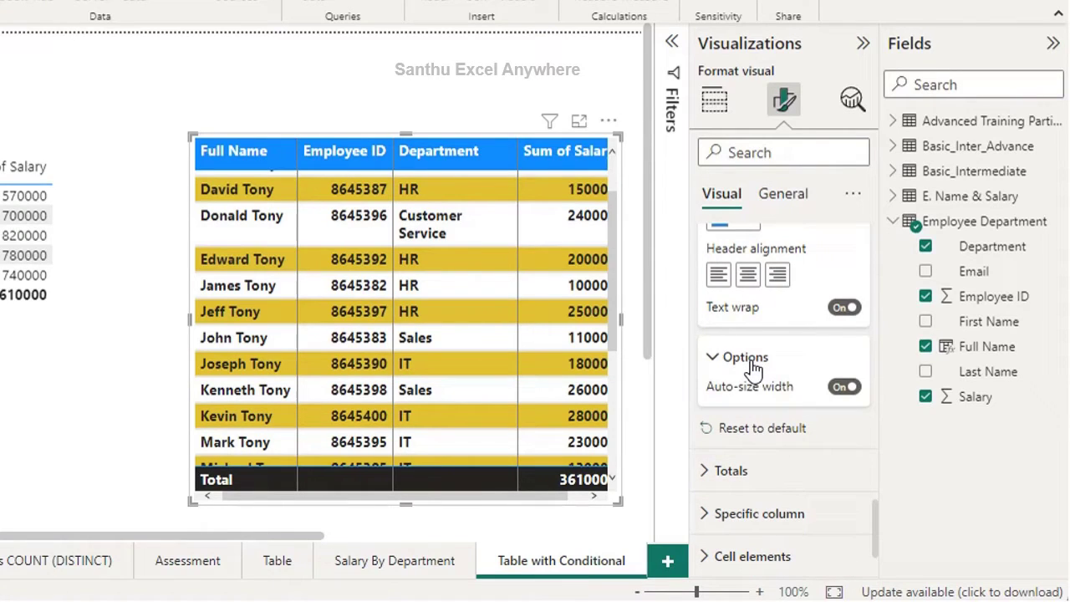
# Choose the Employee ID column in the table's Cell elements settings
pyautogui.click(750, 360)
pyautogui.scroll(-2, 745, 439)
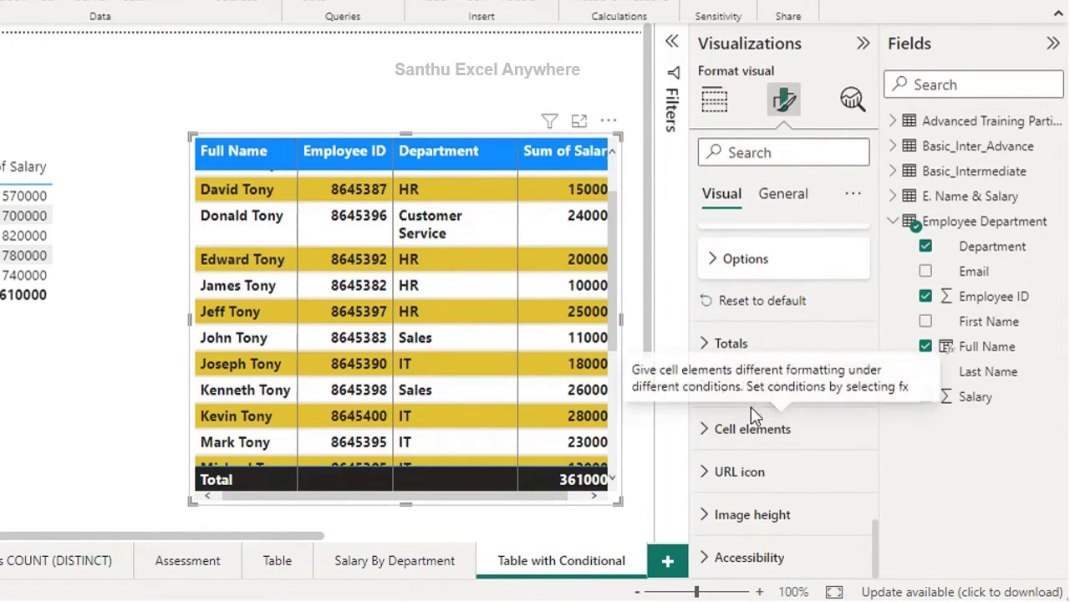
pyautogui.click(739, 390)
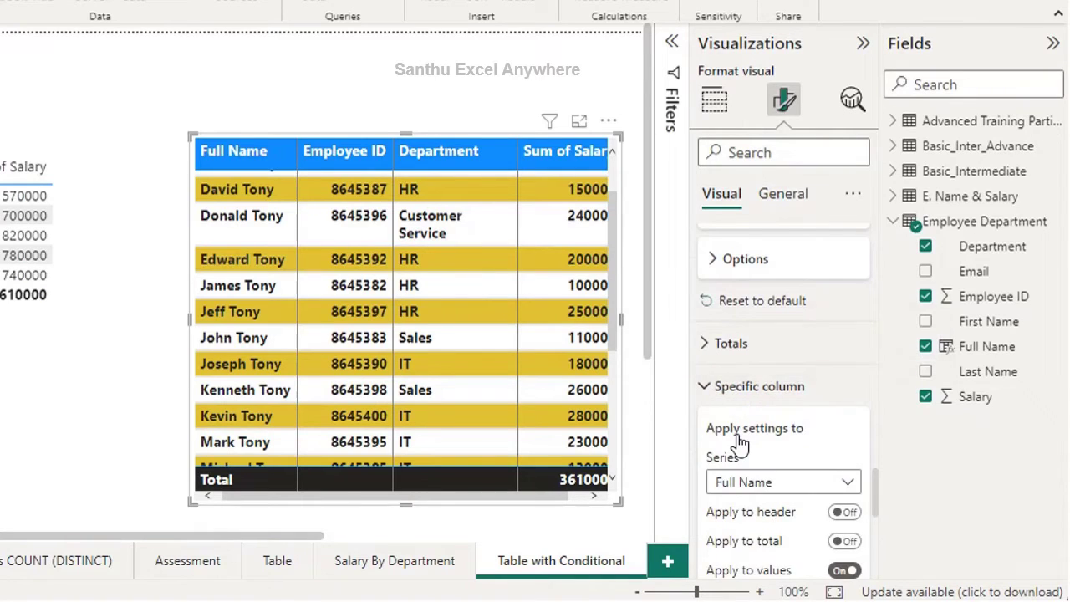
pyautogui.scroll(-2, 757, 402)
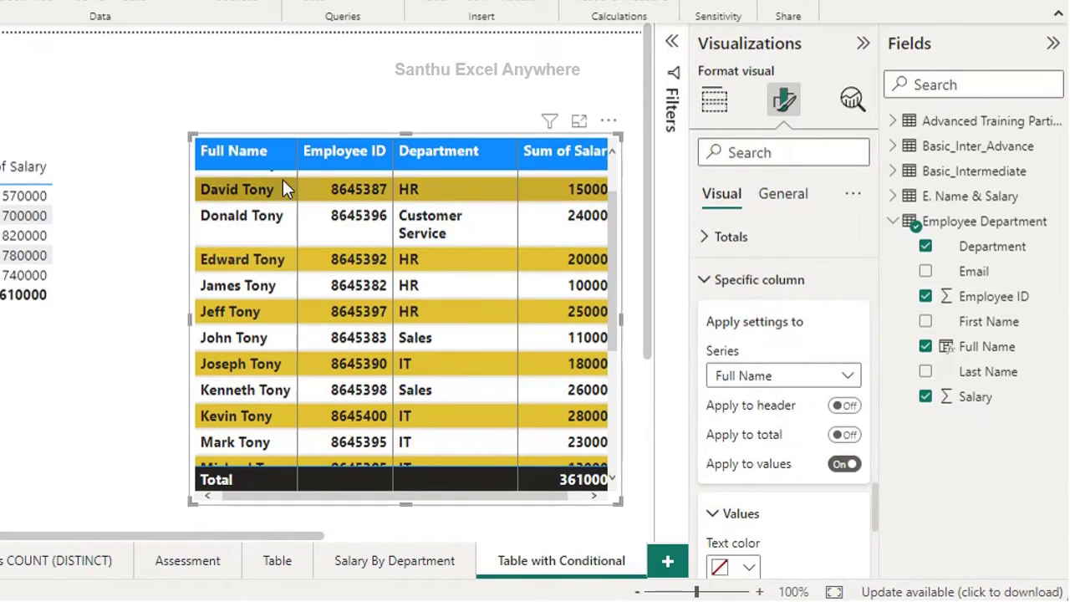
pyautogui.click(765, 378)
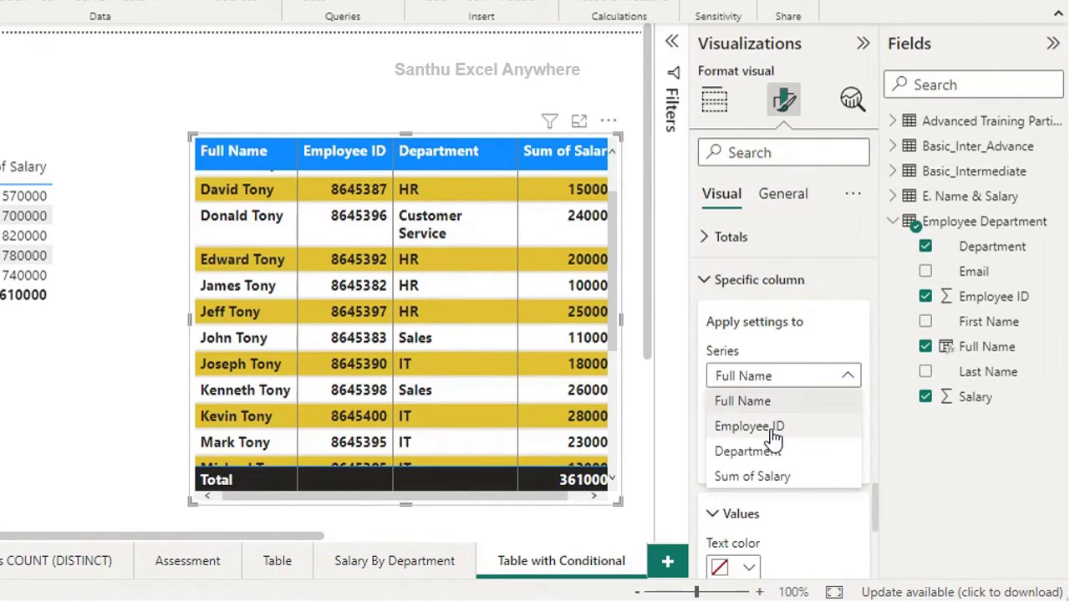
pyautogui.click(775, 427)
# Try an orange background for Employee ID values, then revert it to white
pyautogui.scroll(-1, 782, 409)
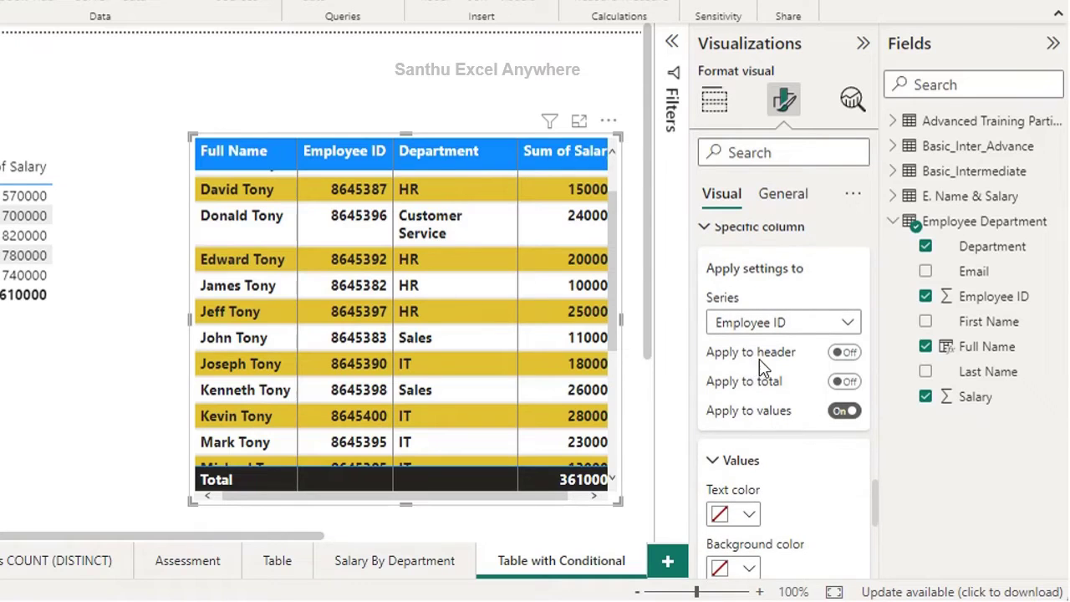
pyautogui.scroll(-1, 800, 425)
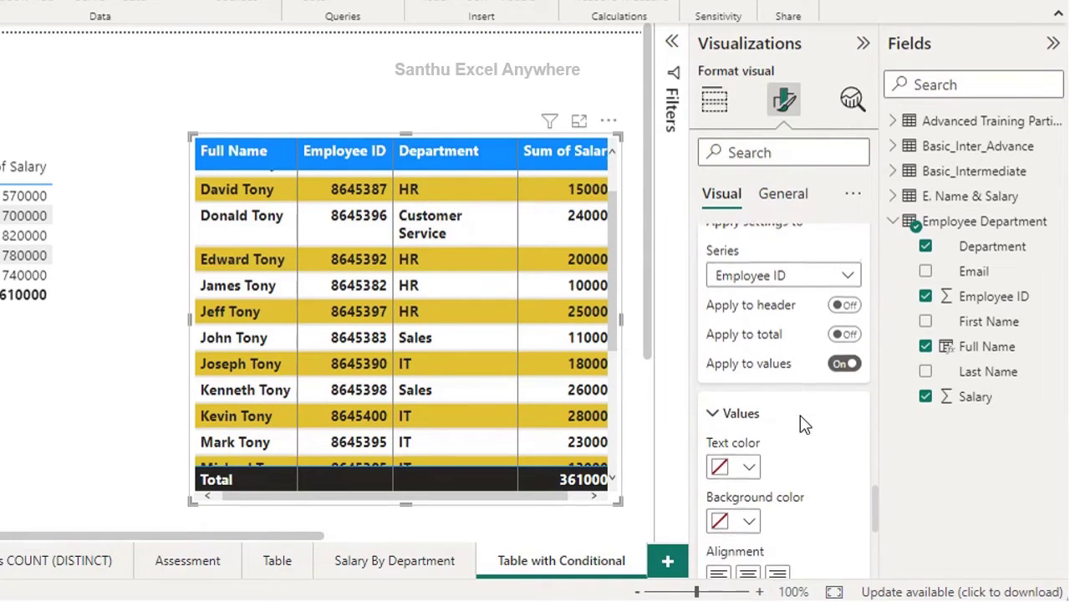
pyautogui.scroll(-2, 757, 464)
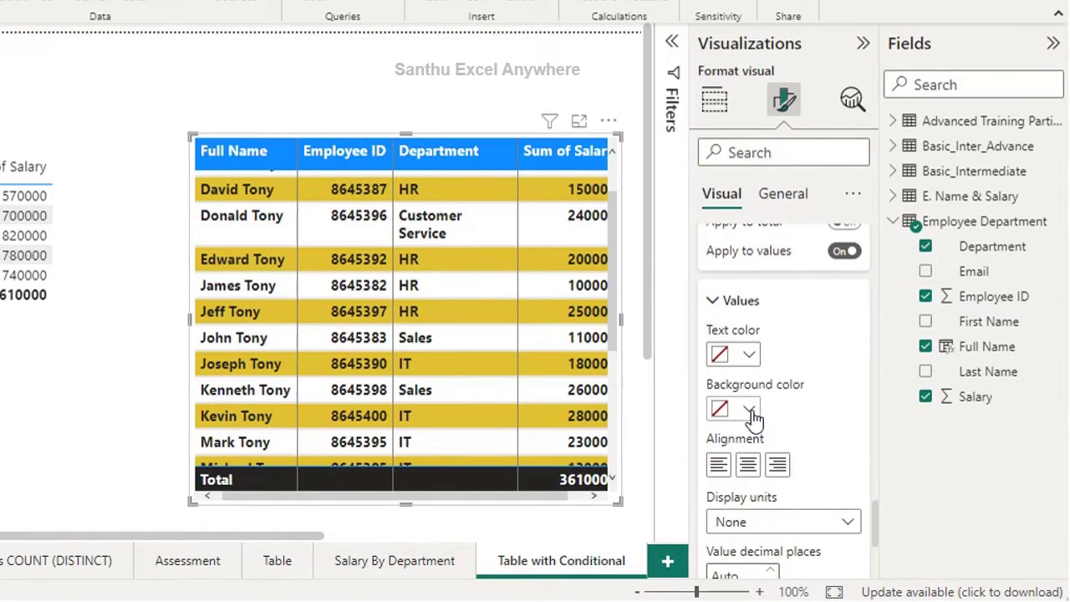
pyautogui.click(752, 410)
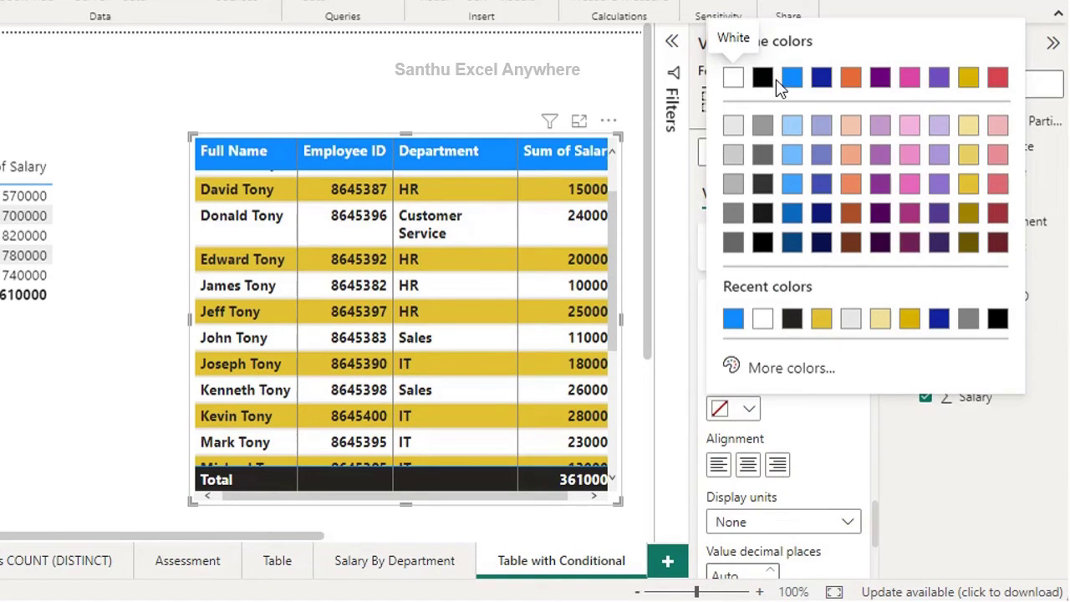
pyautogui.click(850, 77)
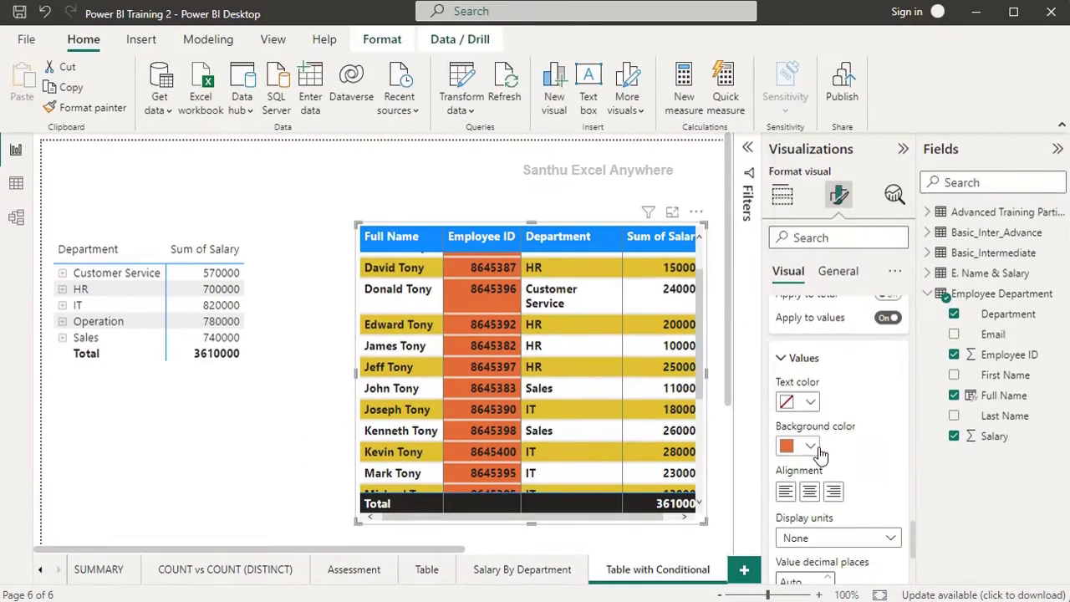
pyautogui.click(811, 448)
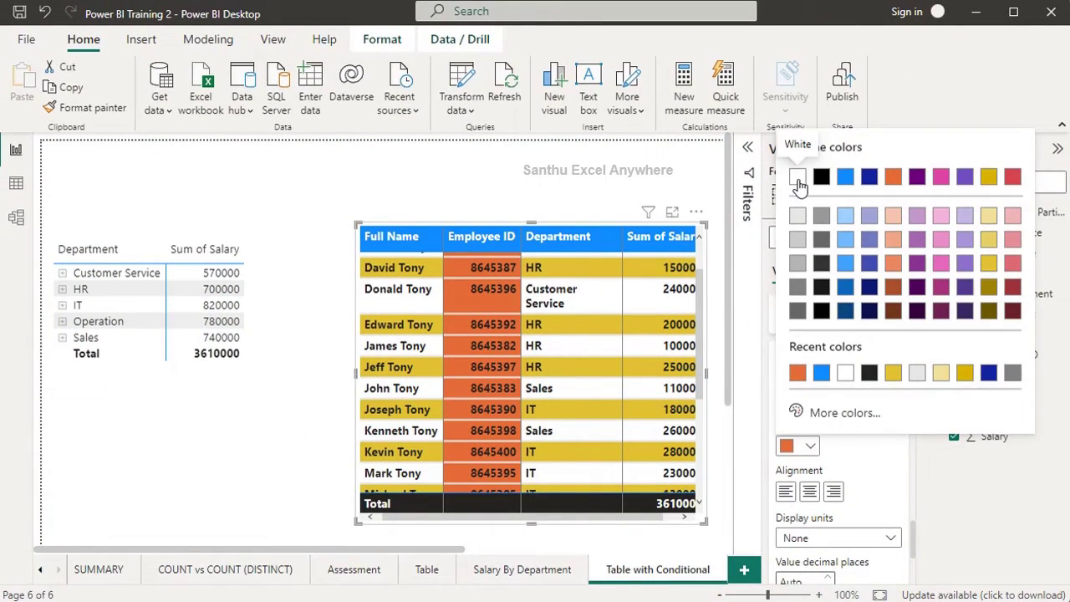
pyautogui.click(845, 373)
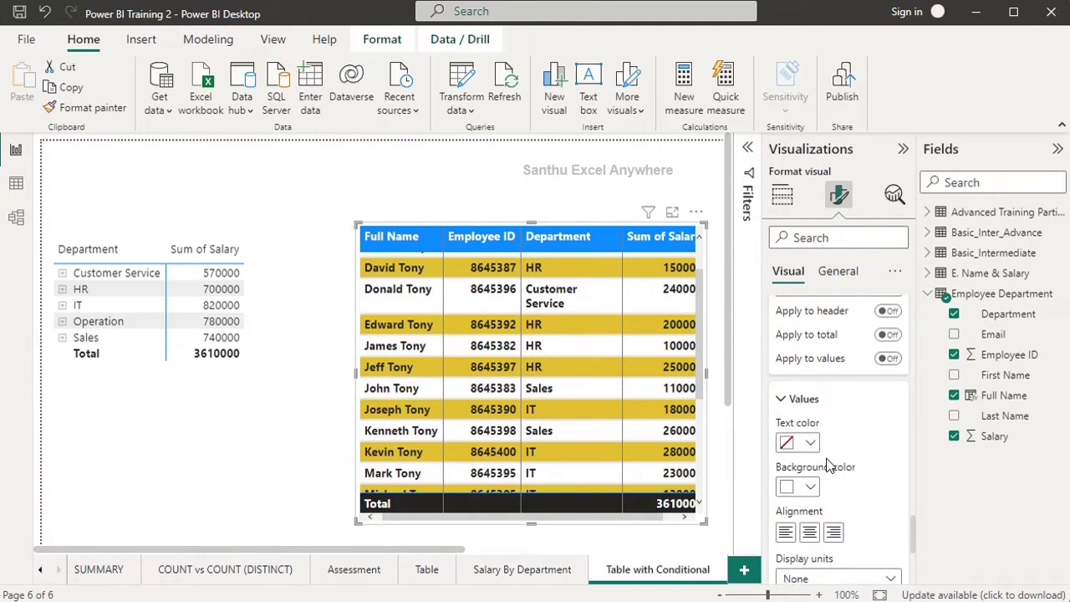
# Keep the table values' display units at None
pyautogui.scroll(-1, 828, 471)
pyautogui.scroll(-2, 827, 472)
pyautogui.click(828, 365)
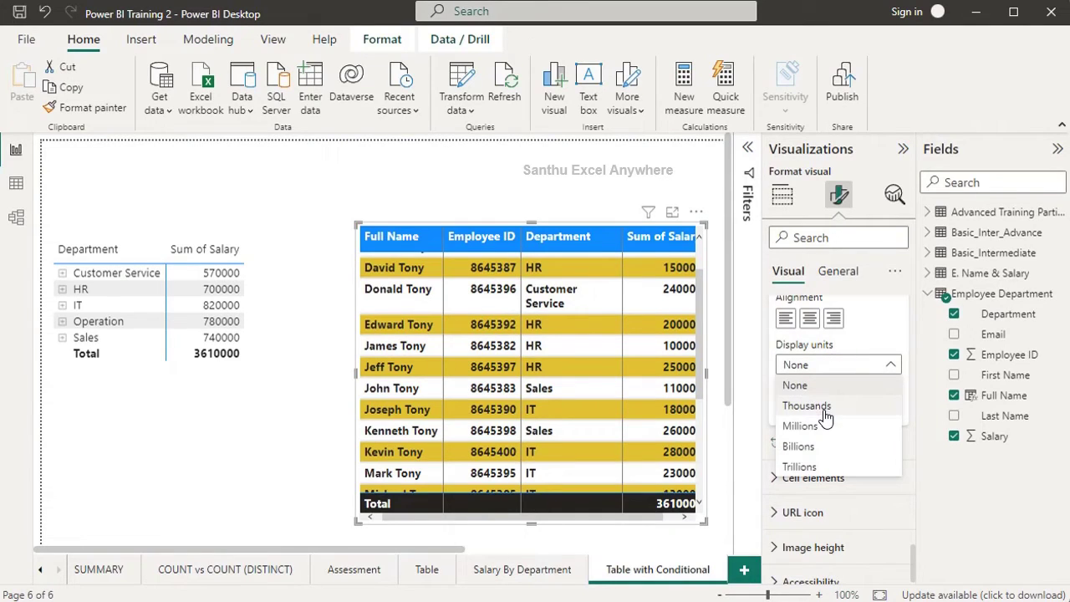
pyautogui.click(867, 341)
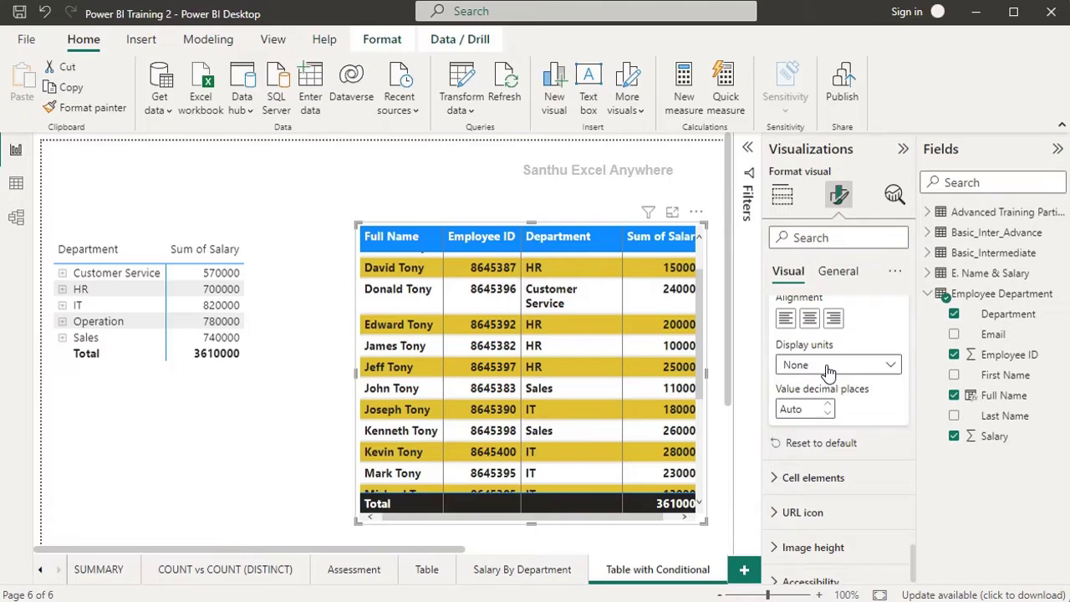
pyautogui.scroll(-1, 828, 359)
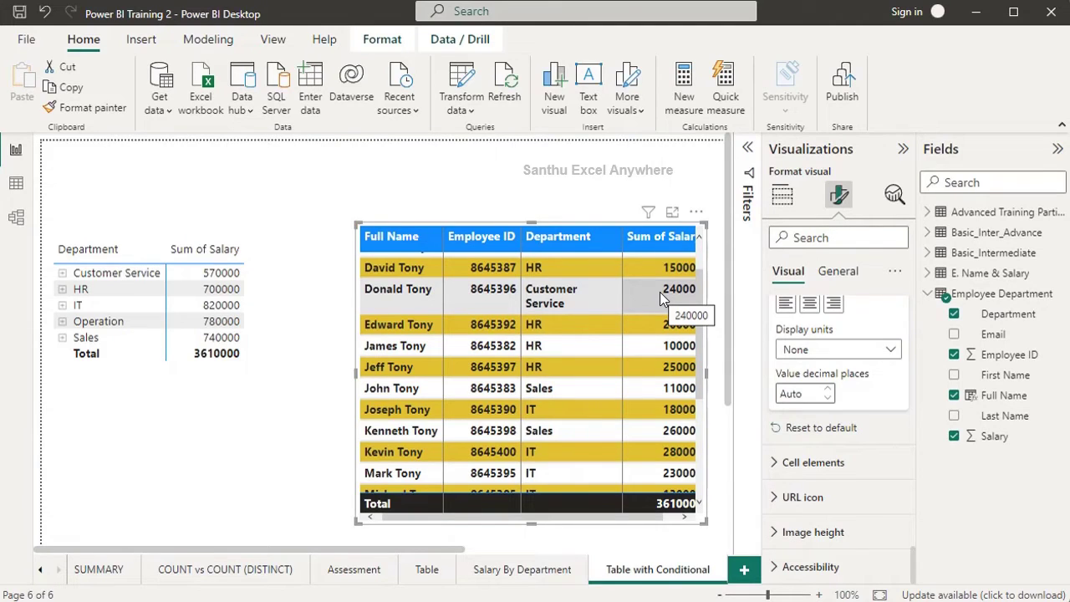
# From Build visual, bring up Conditional formatting for the Sum of Salary field
pyautogui.click(781, 203)
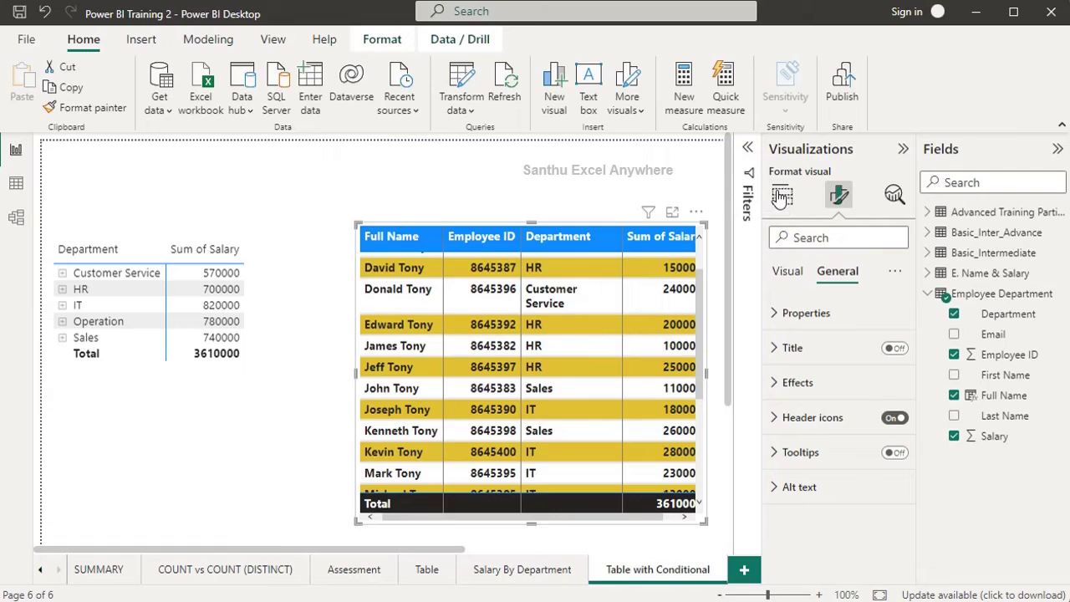
pyautogui.click(781, 199)
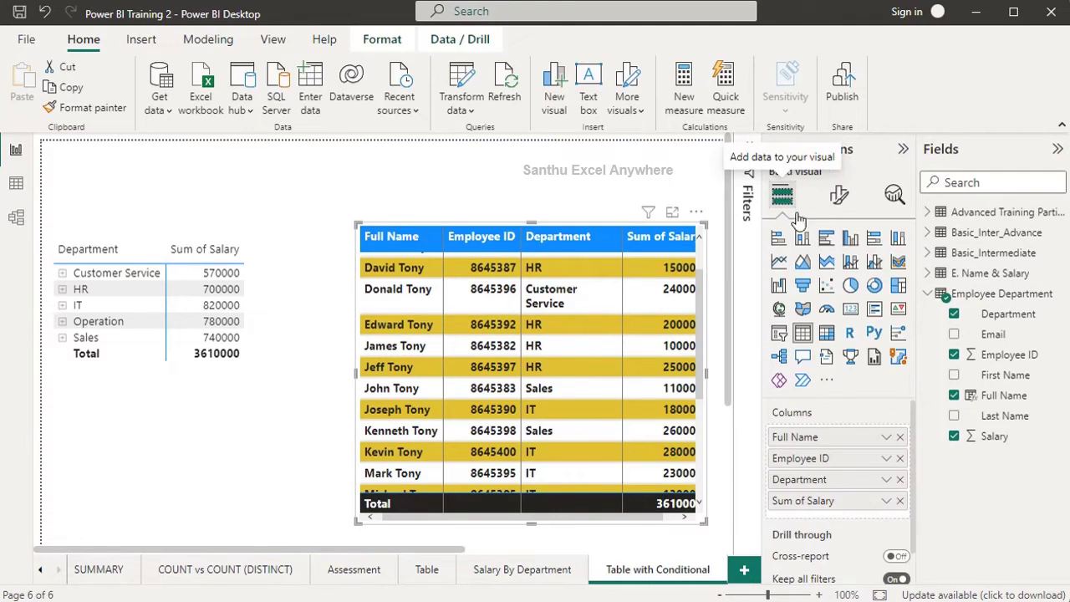
pyautogui.click(886, 505)
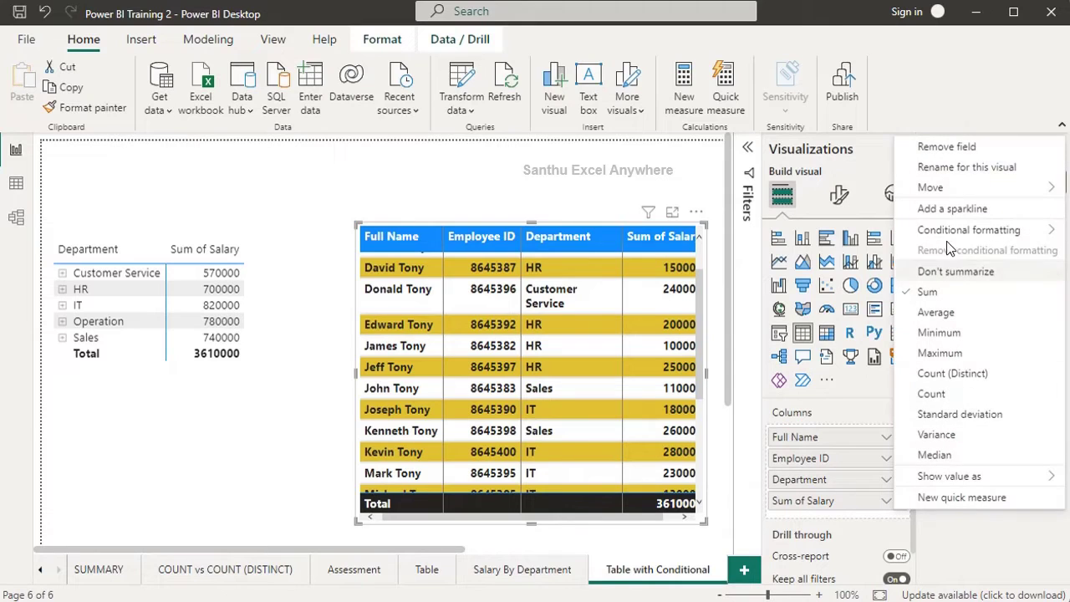
pyautogui.moveTo(956, 240)
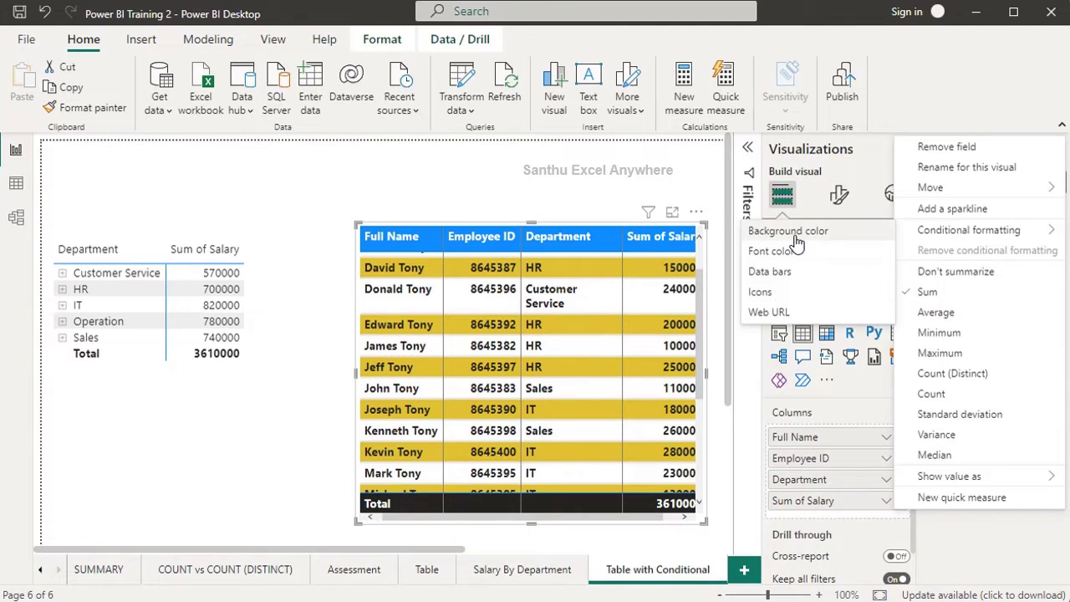
# Set Sum of Salary background colour to rule-based formatting, summarized by Sum
pyautogui.click(796, 234)
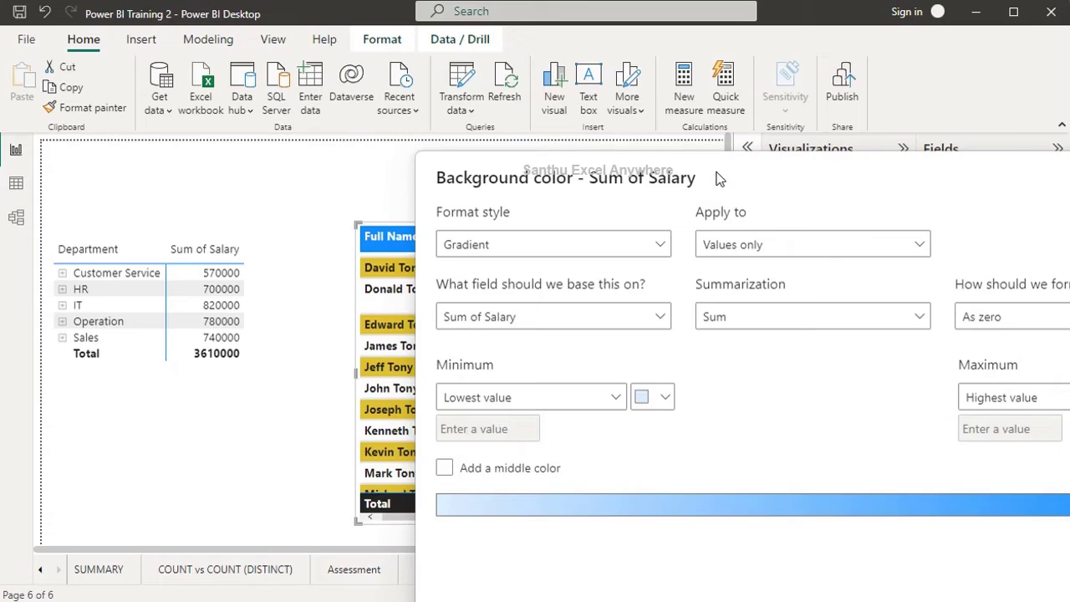
pyautogui.moveTo(692, 195); pyautogui.dragTo(341, 48)
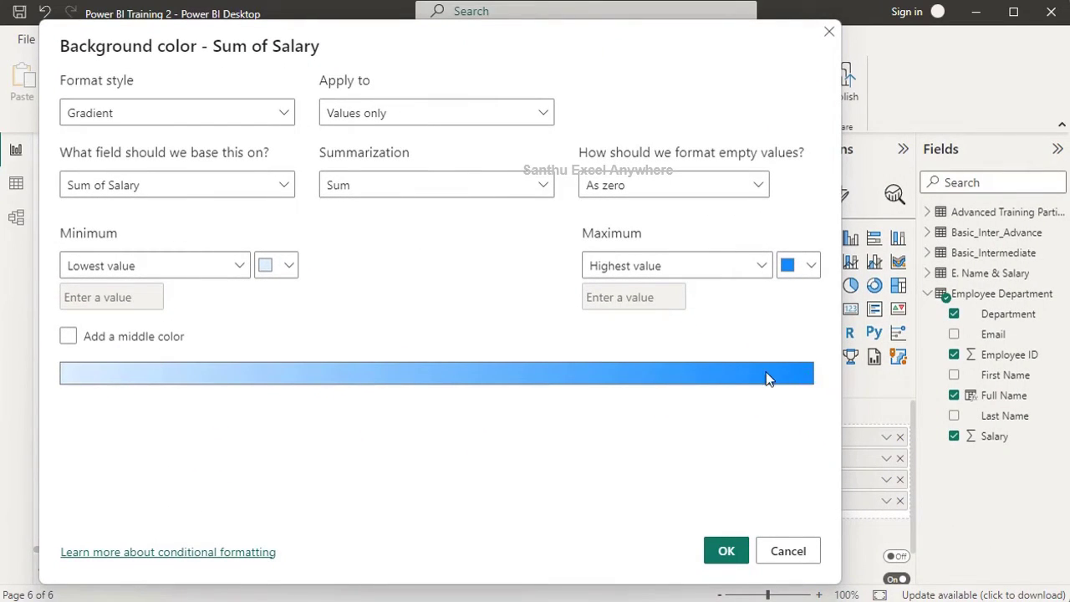
pyautogui.click(142, 119)
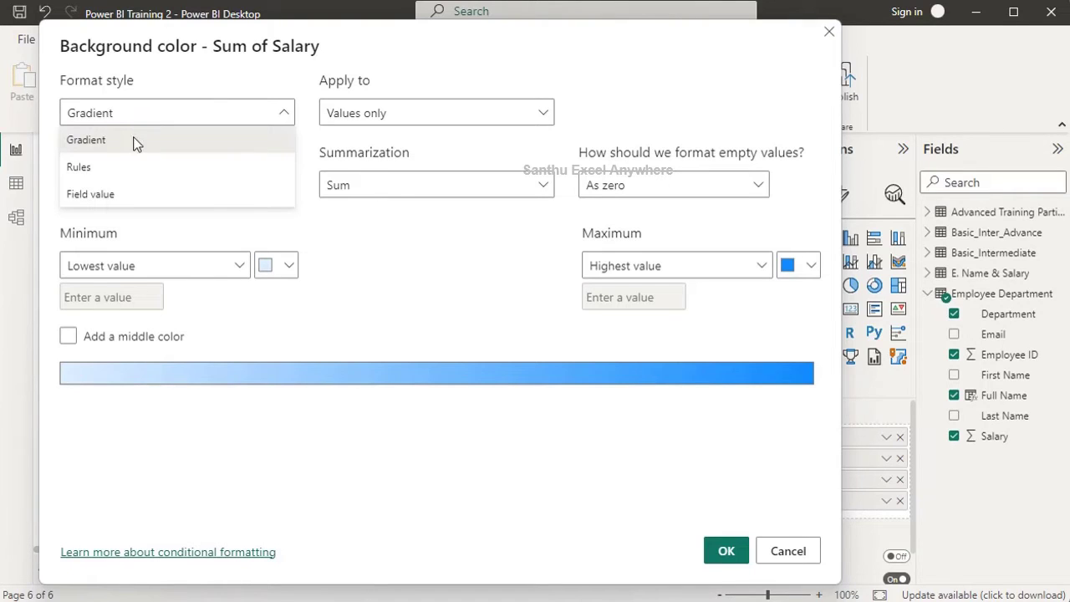
pyautogui.click(116, 170)
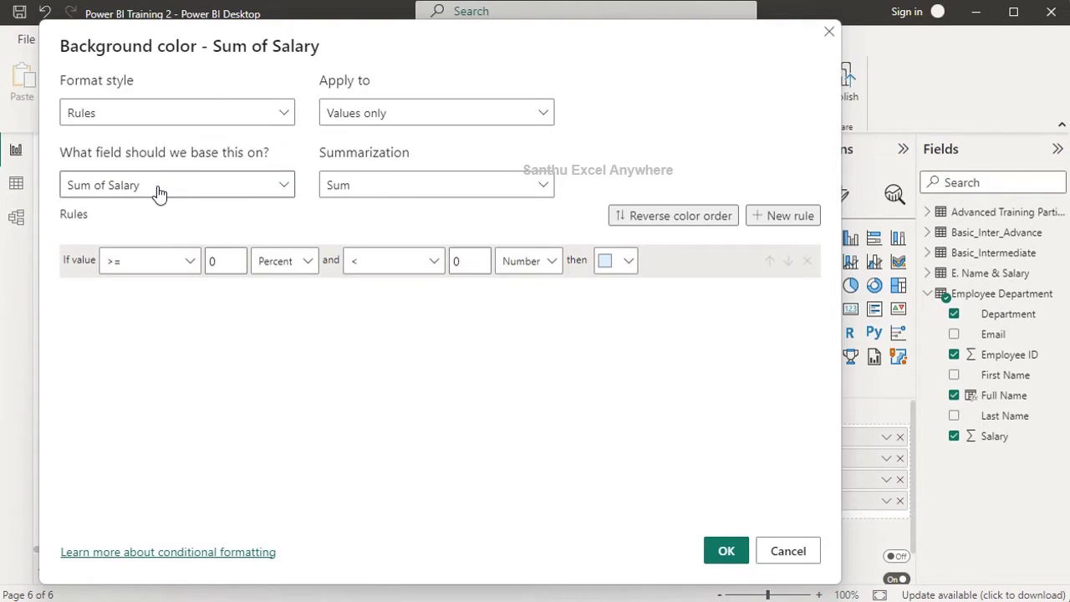
pyautogui.click(358, 192)
pyautogui.click(364, 215)
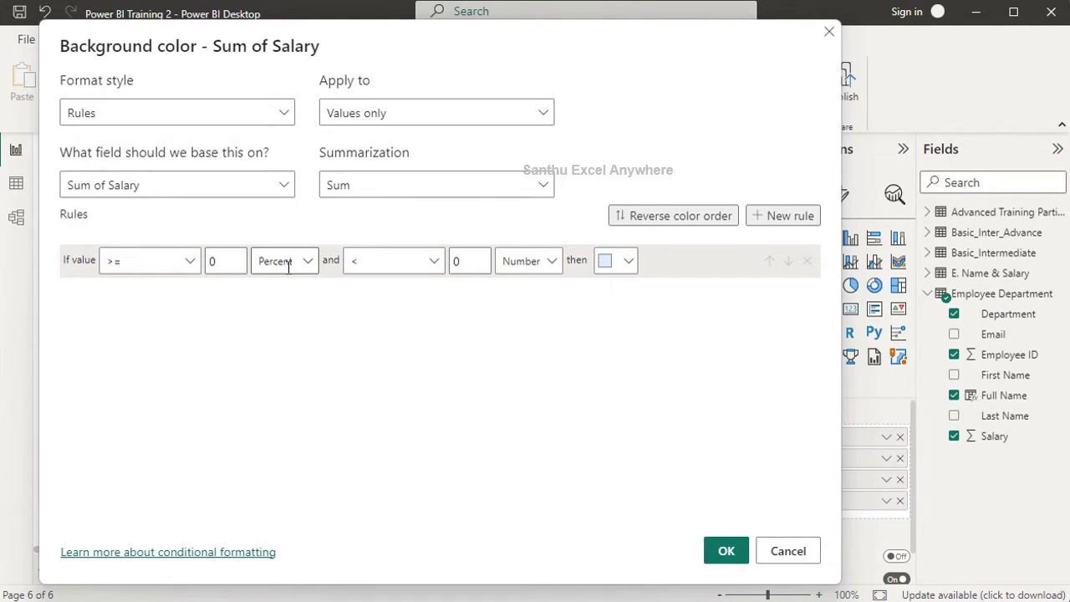
# Make the first rule shade salaries from 150000 to under 300000 light orange (#f0a787)
pyautogui.press('BackSpace')
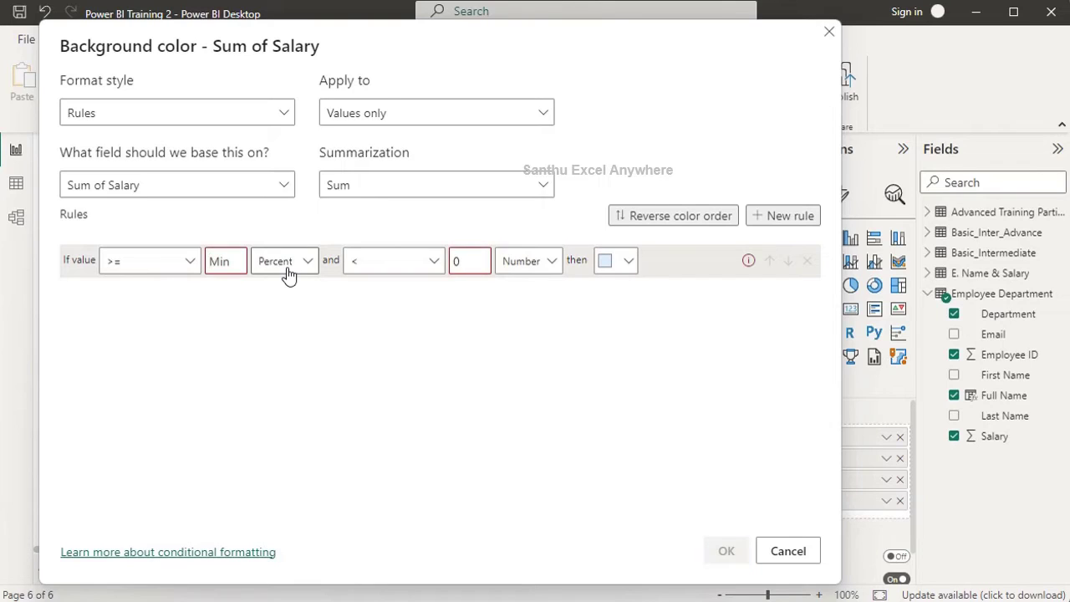
pyautogui.write('150')
pyautogui.write('0')
pyautogui.write('000')
pyautogui.click(288, 266)
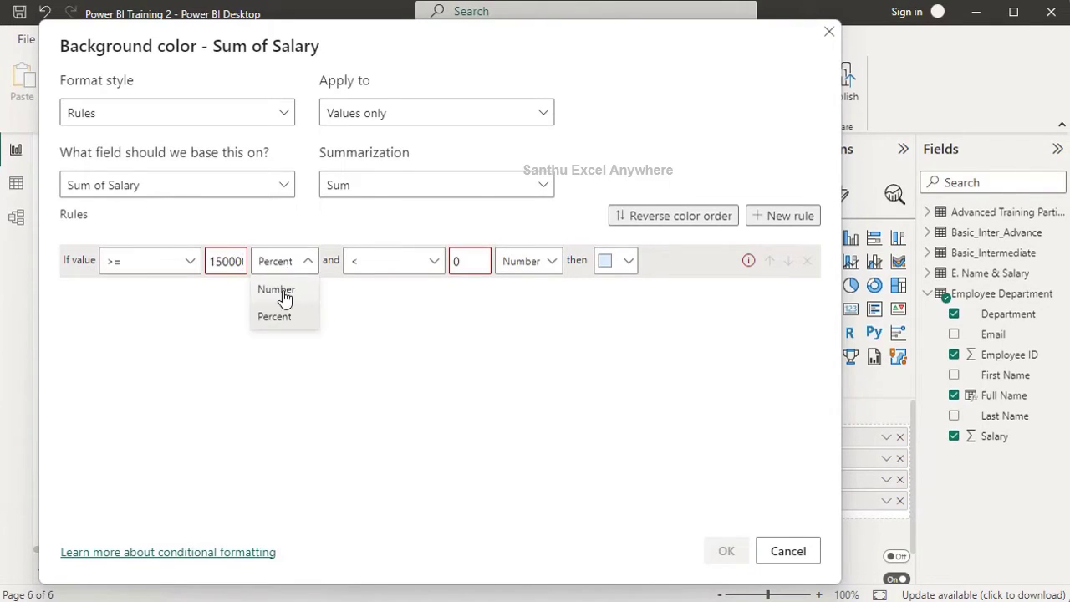
pyautogui.click(287, 287)
pyautogui.click(465, 261)
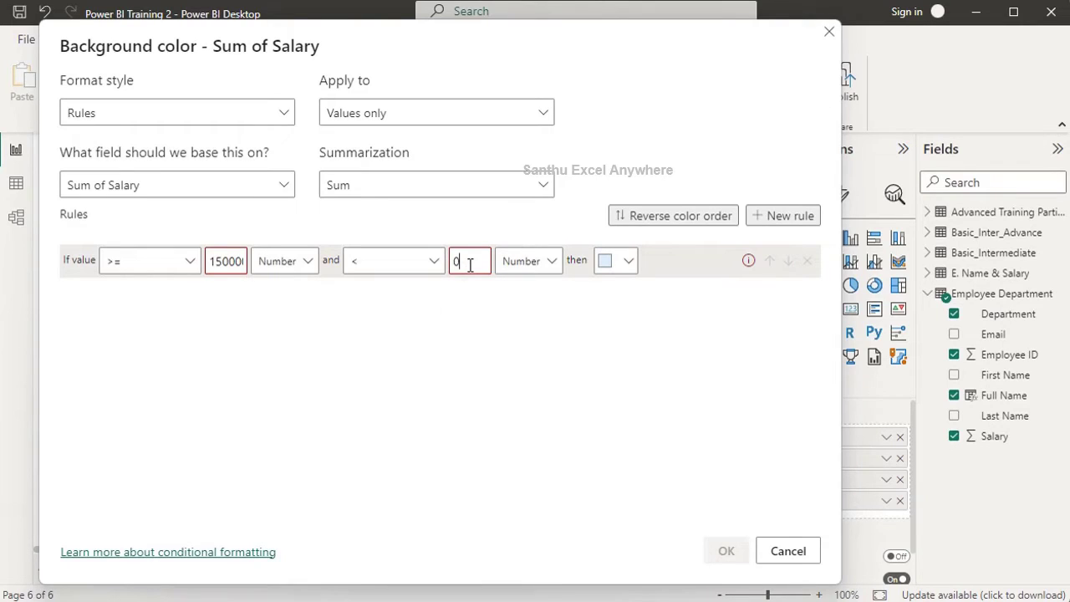
pyautogui.press('BackSpace')
pyautogui.write('3')
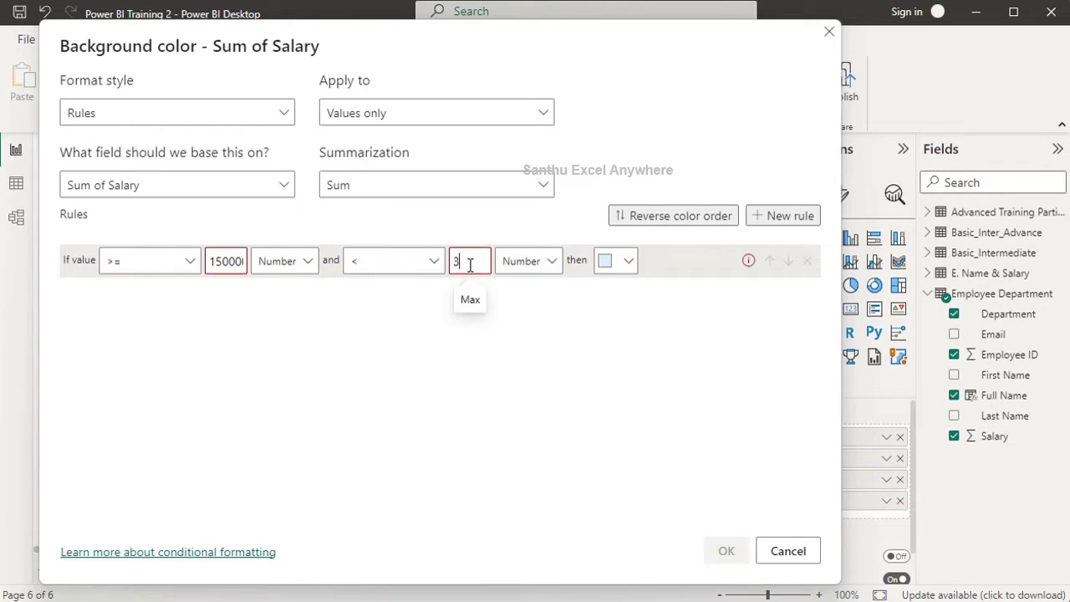
pyautogui.write('00000')
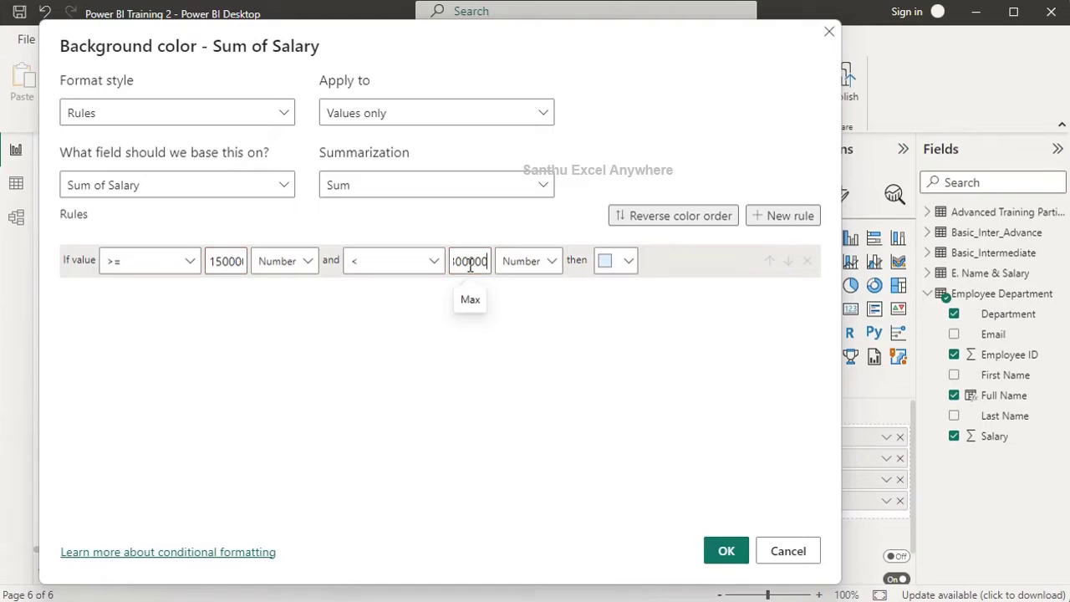
pyautogui.click(631, 264)
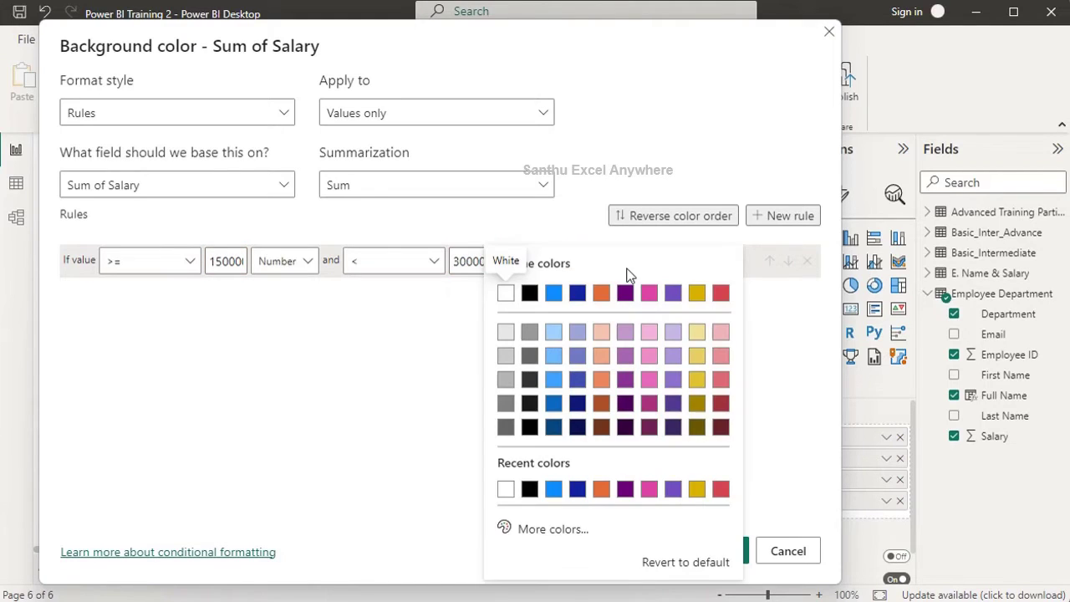
pyautogui.click(601, 360)
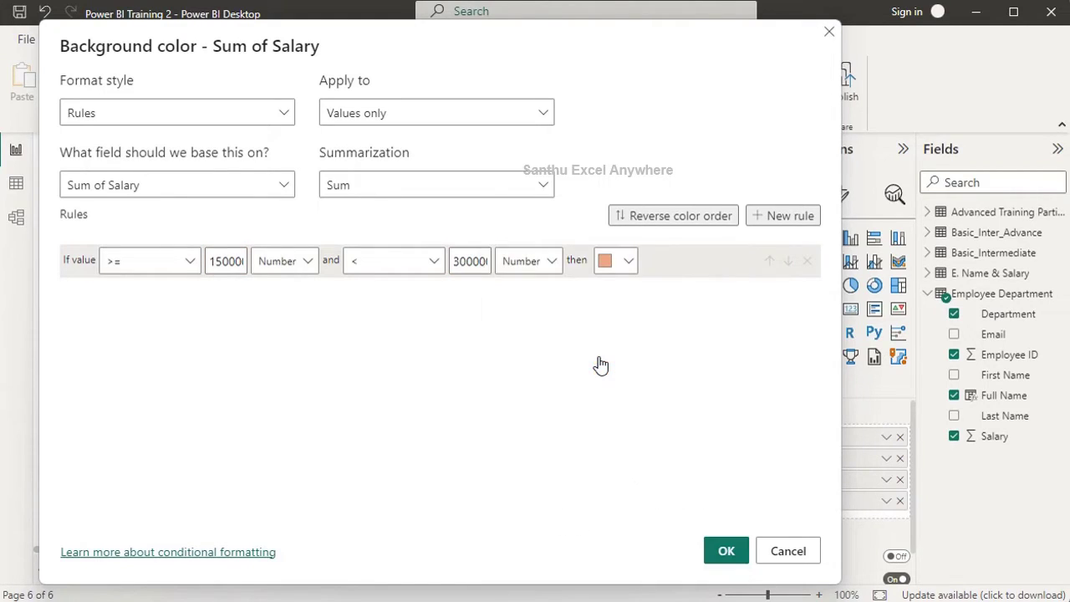
# Add a second rule covering salaries from 0 to under 150000 as numbers
pyautogui.click(782, 218)
pyautogui.click(216, 294)
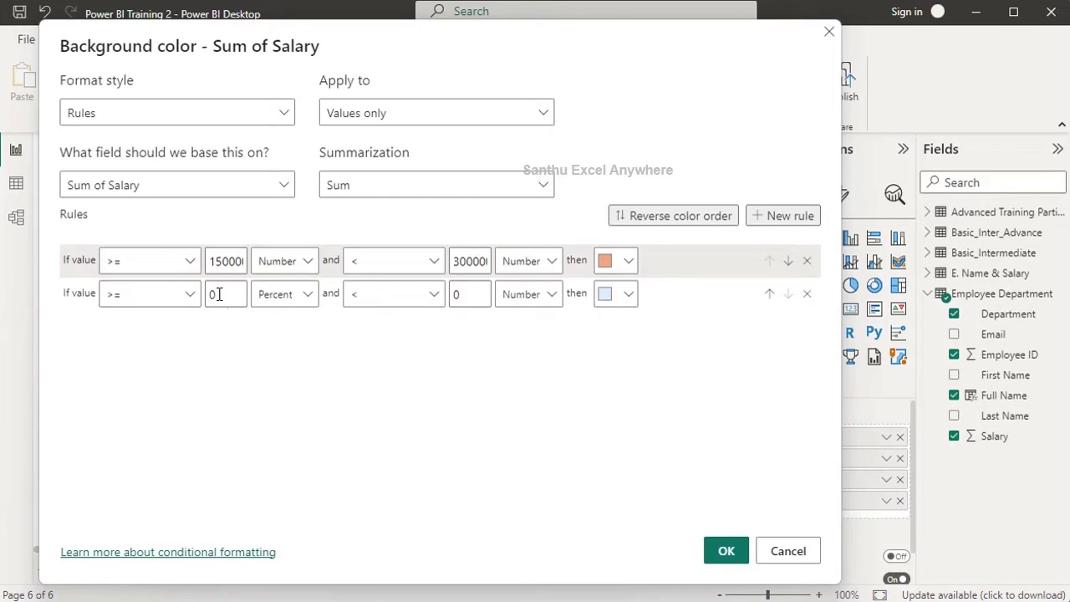
pyautogui.click(291, 301)
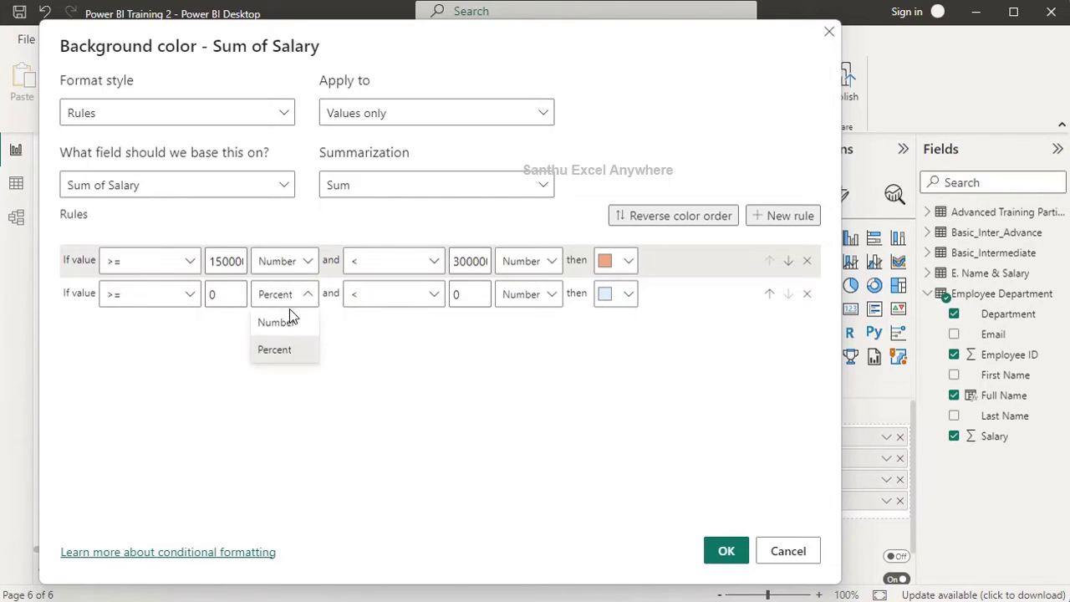
pyautogui.click(279, 323)
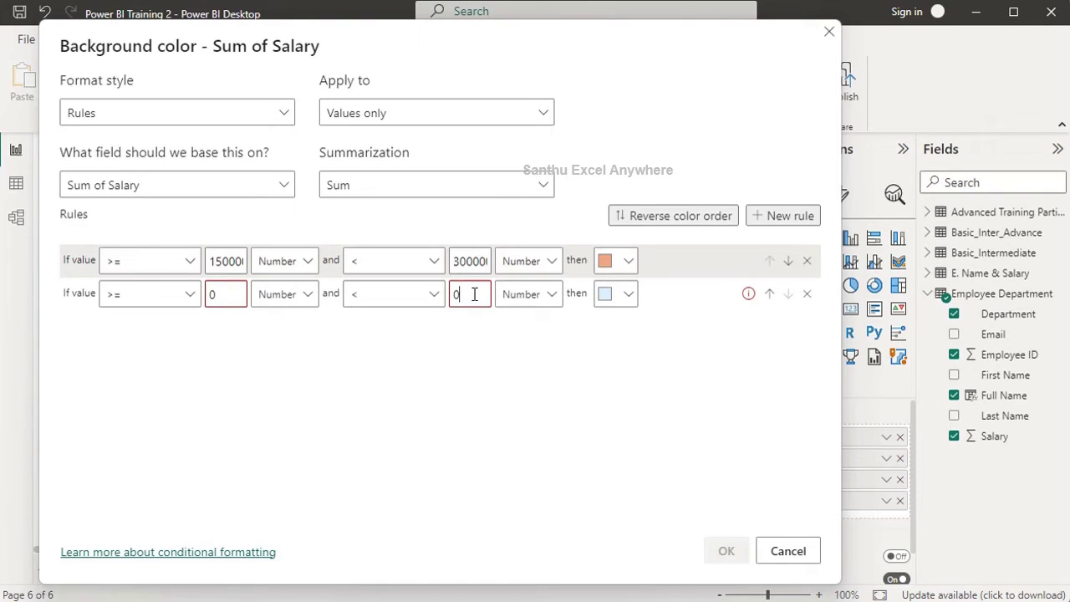
pyautogui.press('BackSpace')
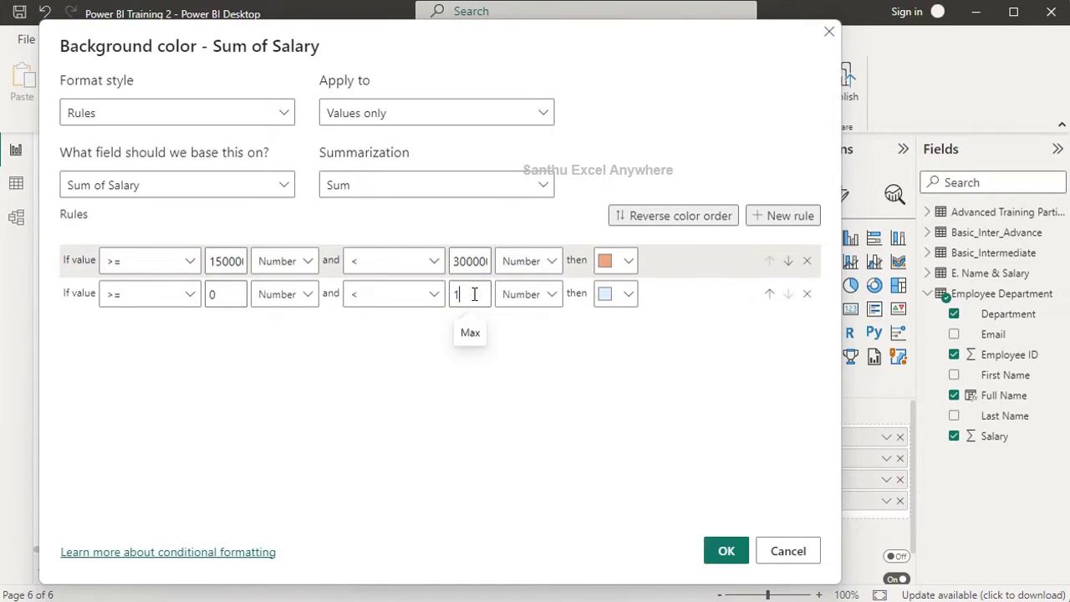
pyautogui.write('000')
# Give the second rule a custom light green (#96EE82) and apply both rules
pyautogui.click(609, 296)
pyautogui.click(561, 532)
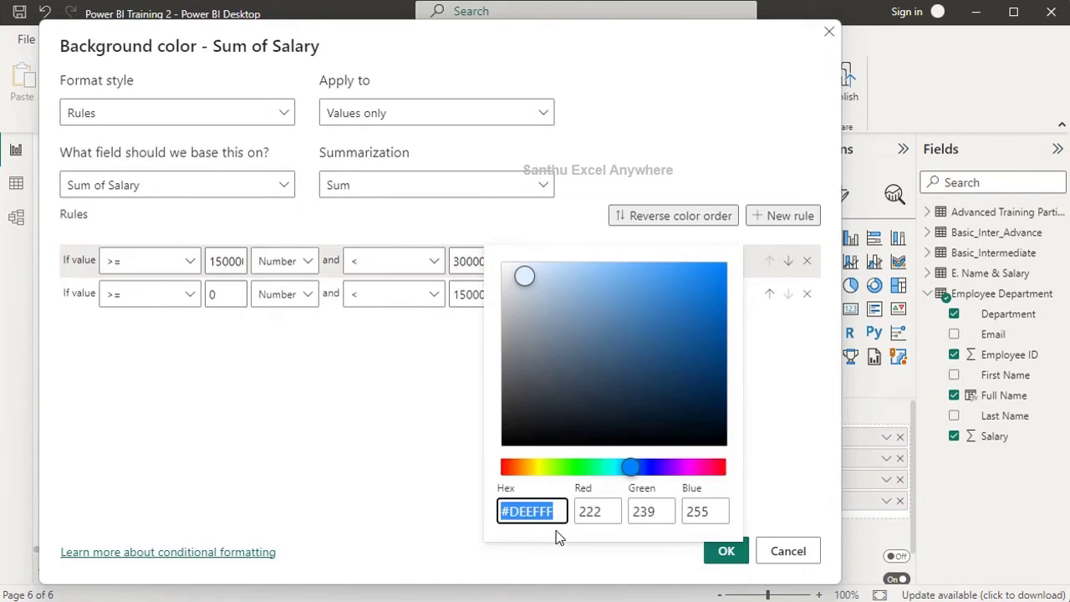
pyautogui.moveTo(590, 466); pyautogui.dragTo(567, 468)
pyautogui.moveTo(645, 294)
pyautogui.mouseDown()
pyautogui.moveTo(656, 278)
pyautogui.moveTo(616, 267)
pyautogui.mouseUp()
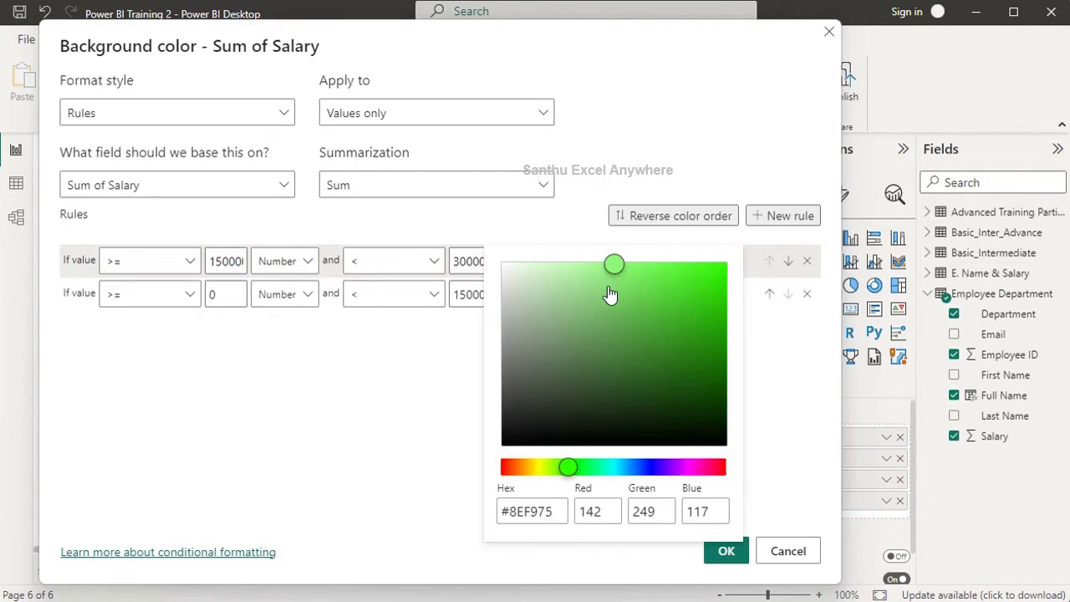
pyautogui.click(601, 274)
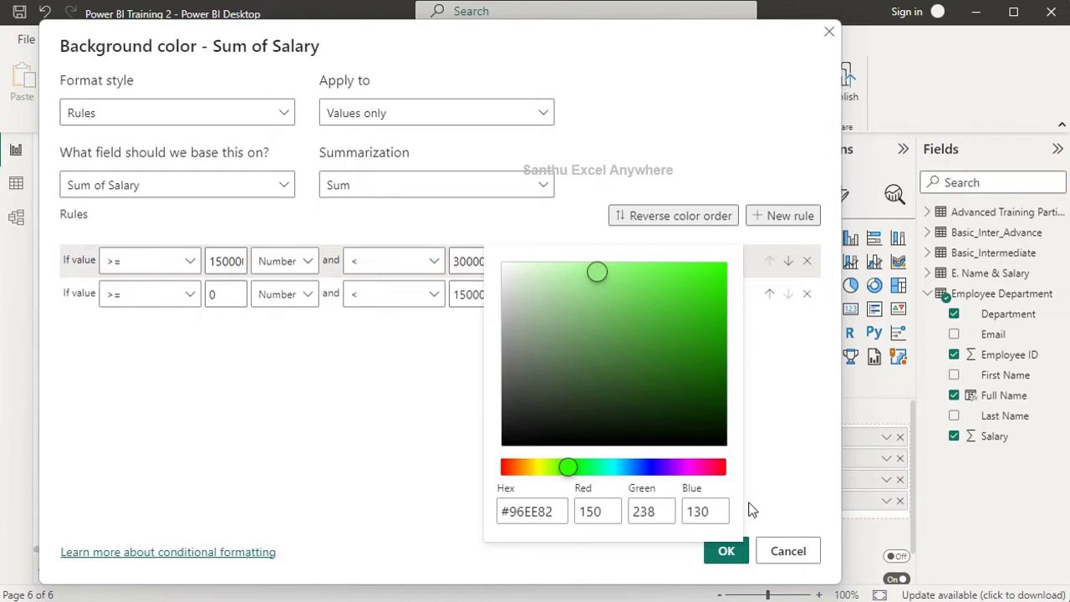
pyautogui.click(723, 554)
pyautogui.click(725, 553)
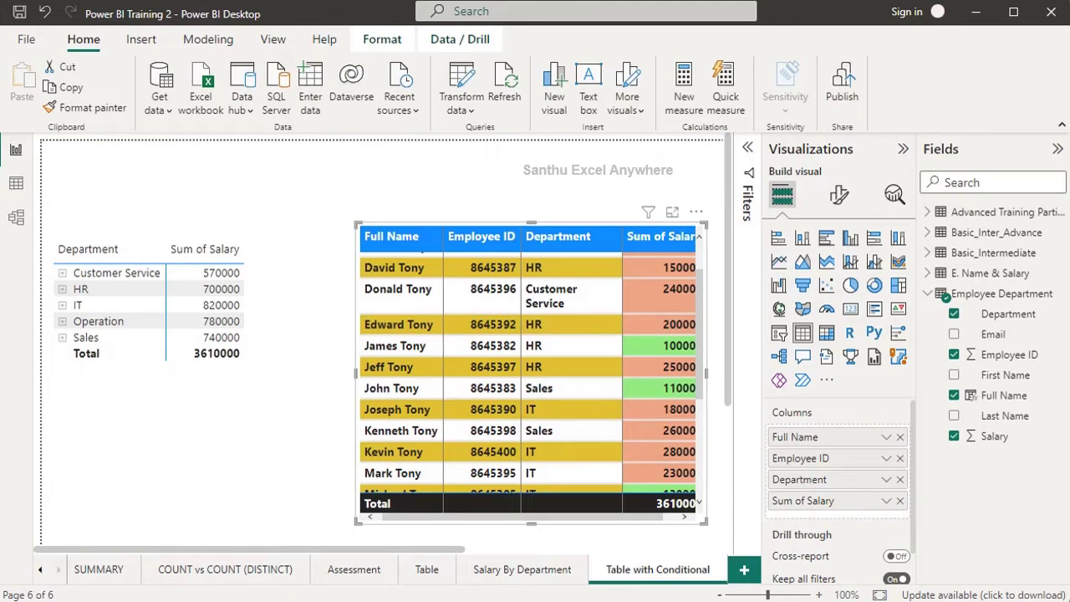
# Scroll through the colour-coded employee table, then select the department salary matrix
pyautogui.scroll(2, 642, 342)
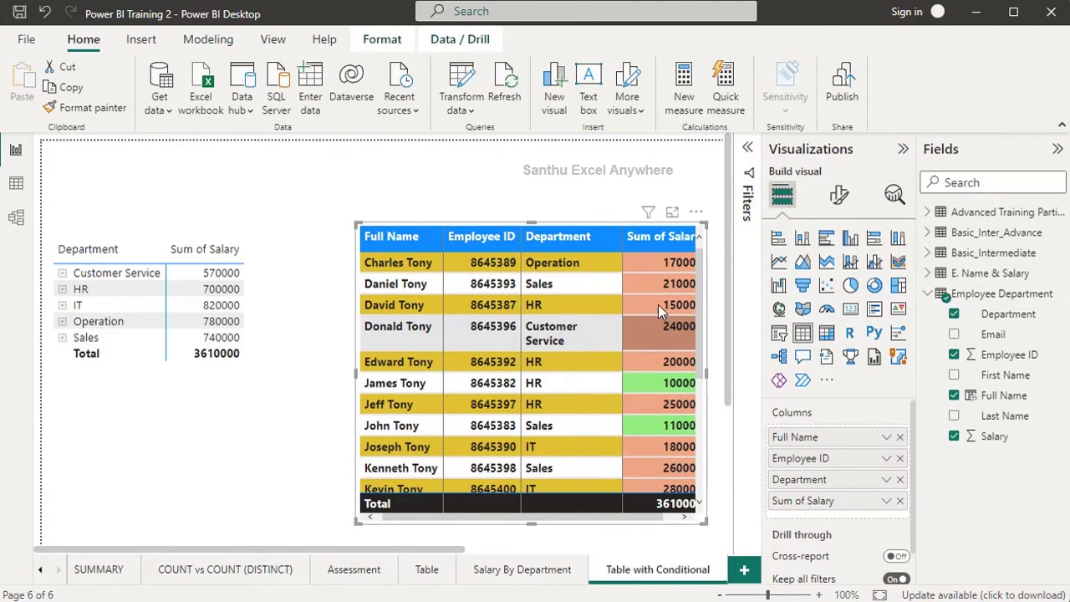
pyautogui.moveTo(590, 519); pyautogui.dragTo(601, 518)
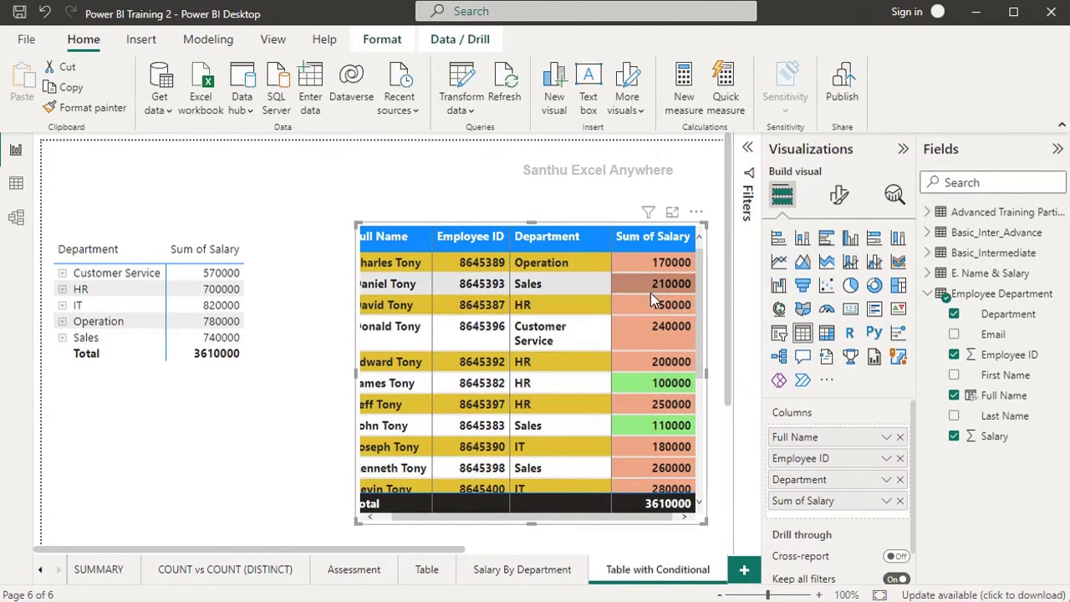
pyautogui.scroll(-3, 653, 420)
pyautogui.scroll(-6, 651, 417)
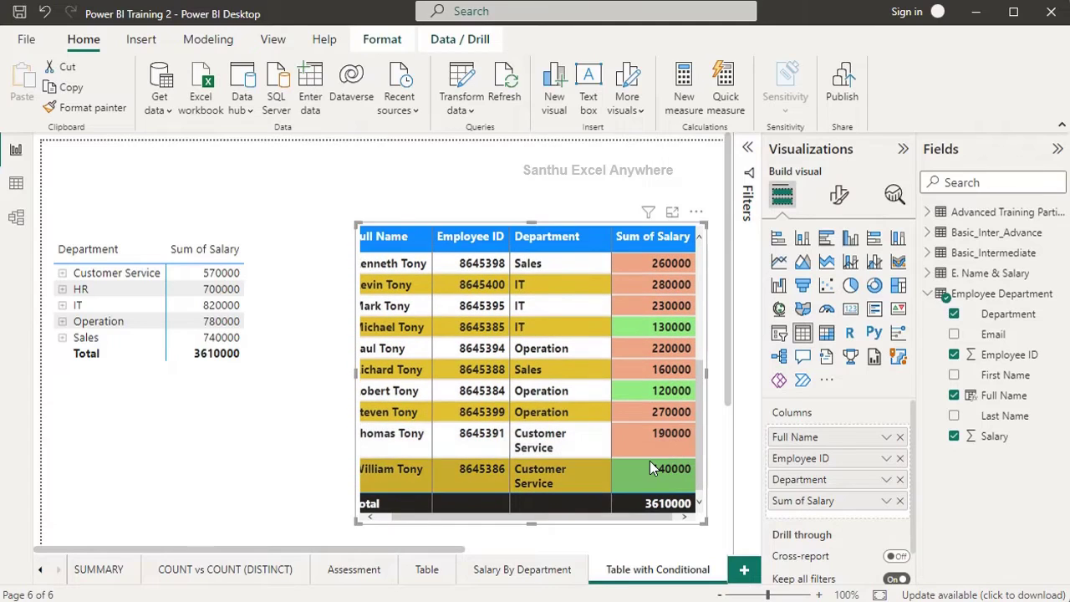
pyautogui.scroll(-3, 650, 460)
pyautogui.scroll(3, 650, 461)
pyautogui.click(260, 356)
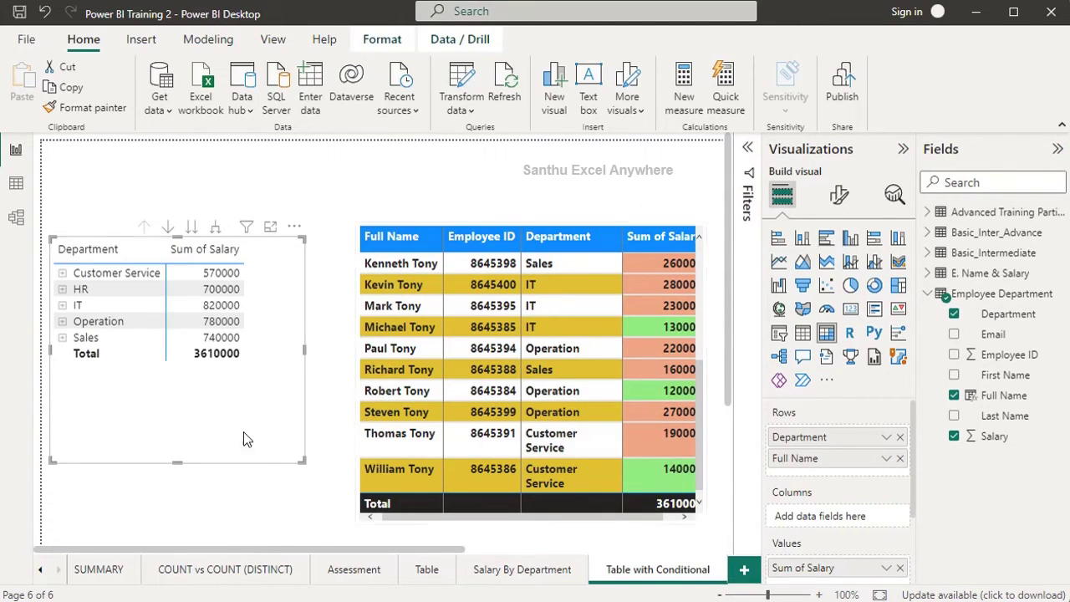
# Apply the Alternating rows style preset to the matrix
pyautogui.click(840, 197)
pyautogui.click(819, 351)
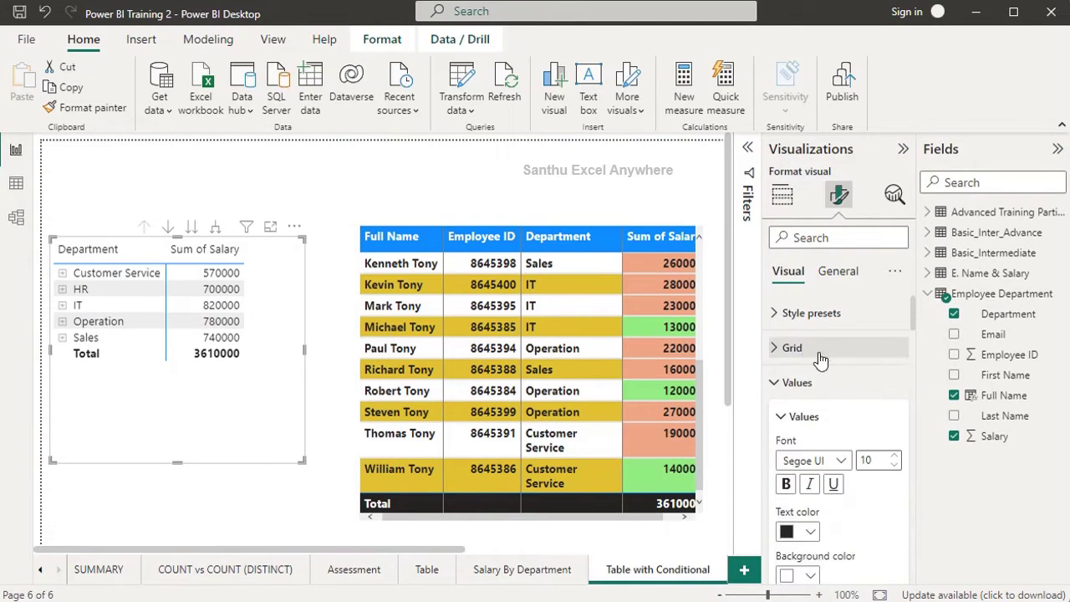
pyautogui.click(799, 382)
pyautogui.click(814, 319)
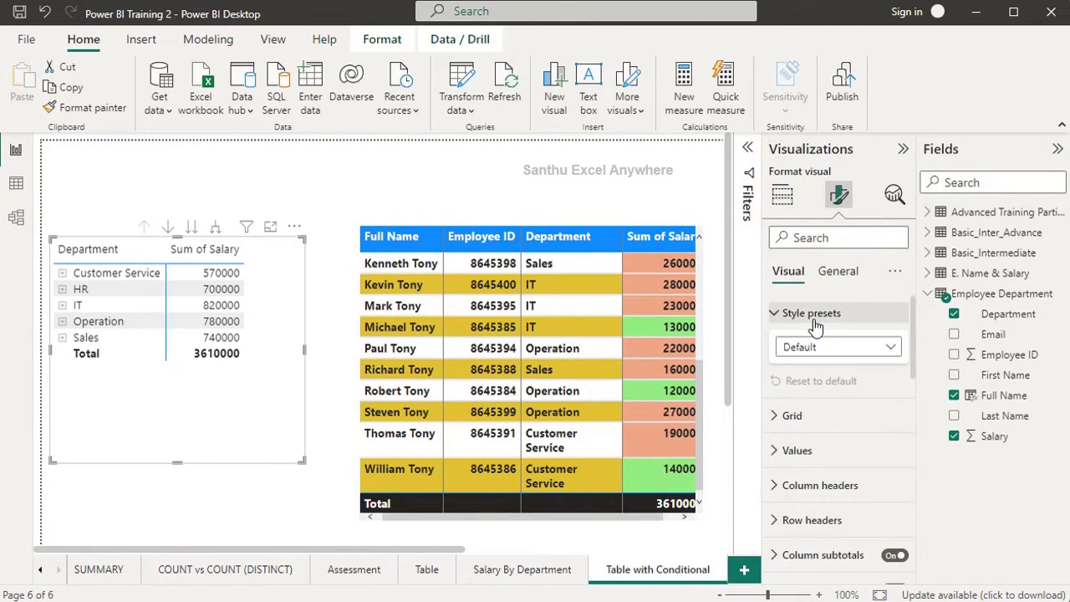
pyautogui.click(824, 348)
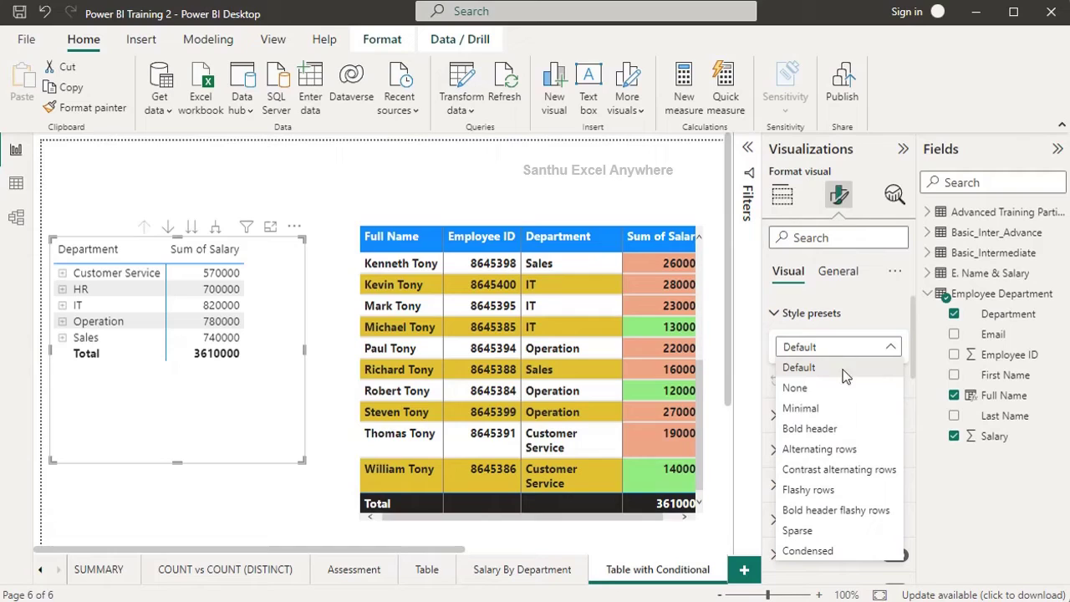
pyautogui.click(820, 450)
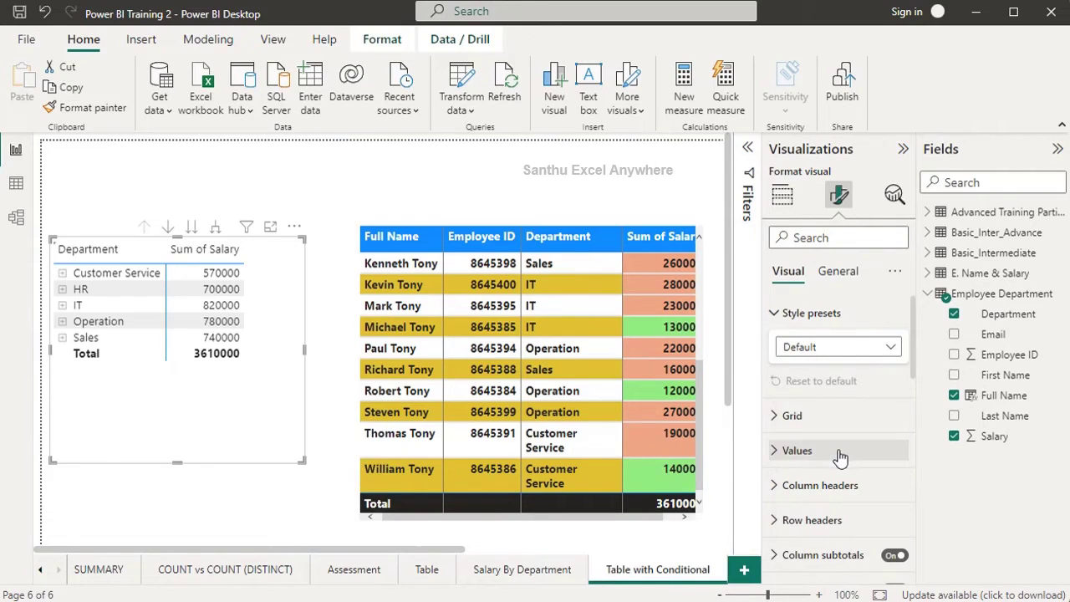
pyautogui.click(813, 313)
# Switch on the matrix's vertical gridlines under Grid
pyautogui.click(803, 350)
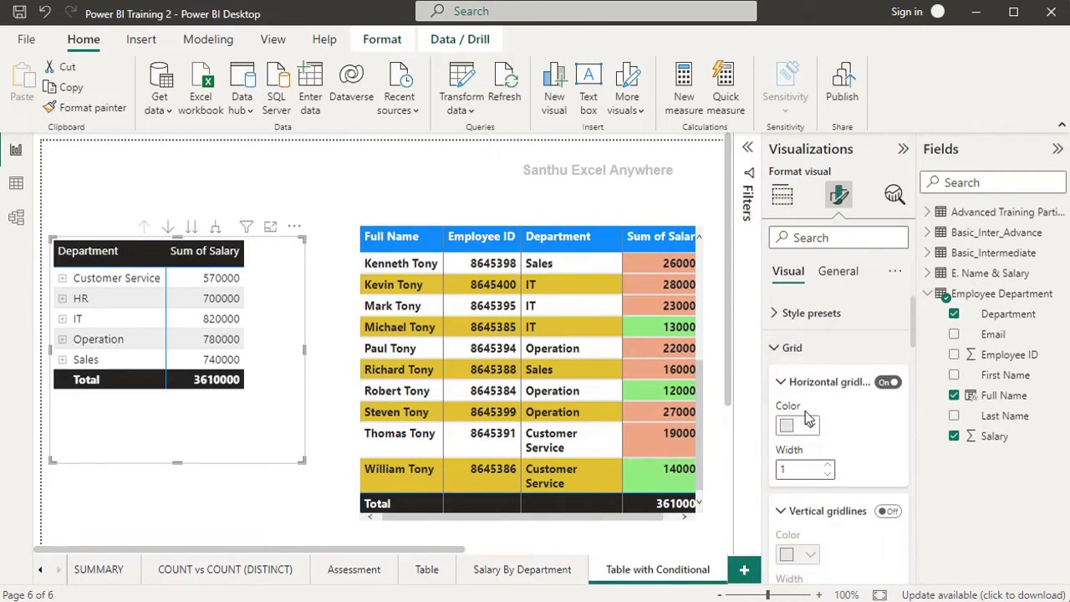
pyautogui.scroll(-3, 820, 420)
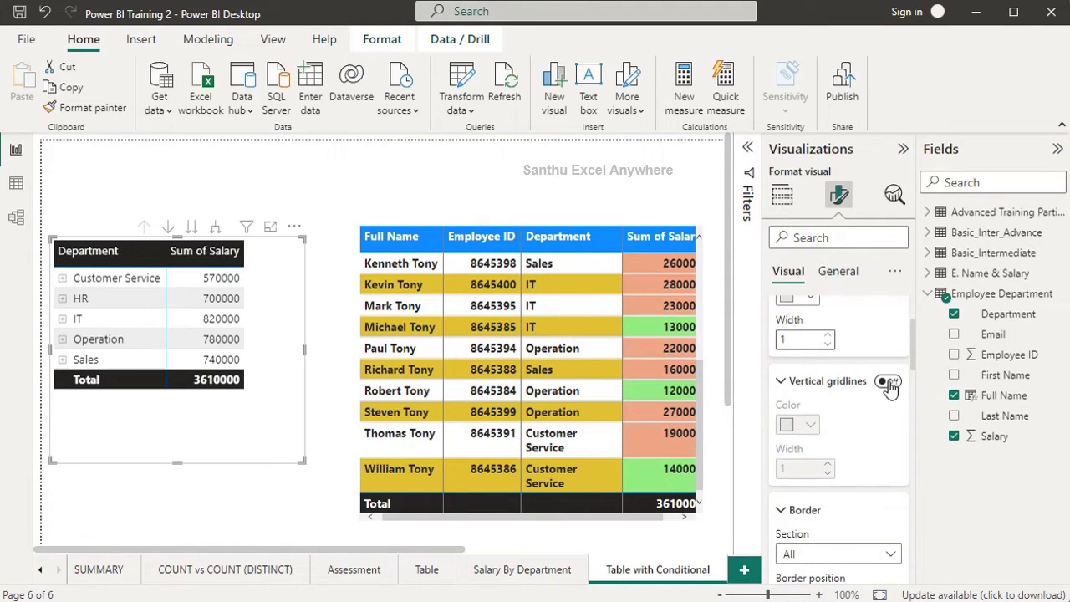
pyautogui.click(888, 382)
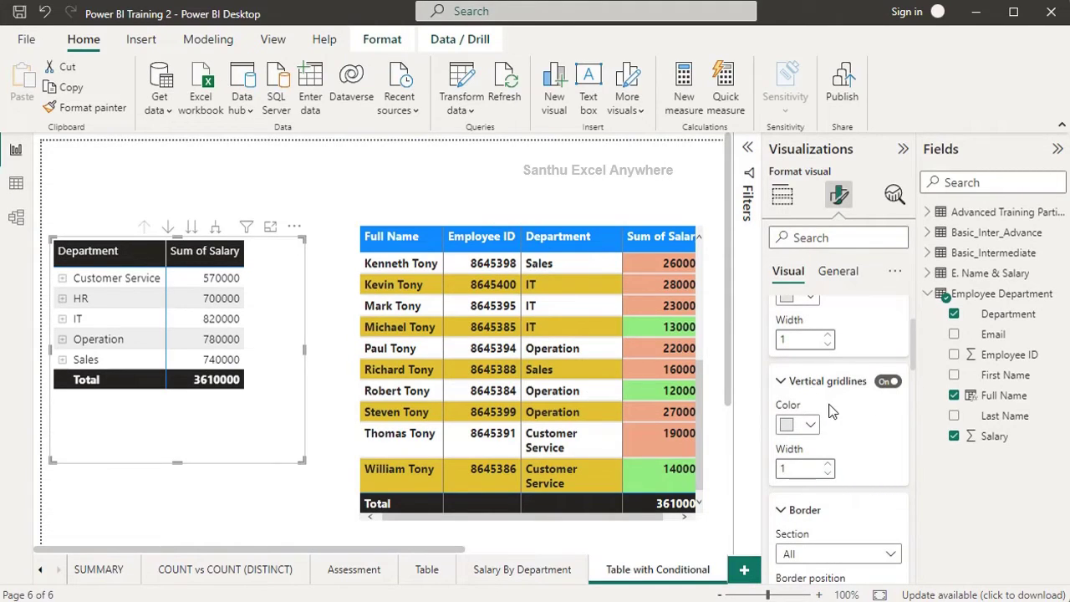
pyautogui.scroll(-2, 833, 418)
pyautogui.scroll(-3, 835, 435)
pyautogui.scroll(-2, 836, 452)
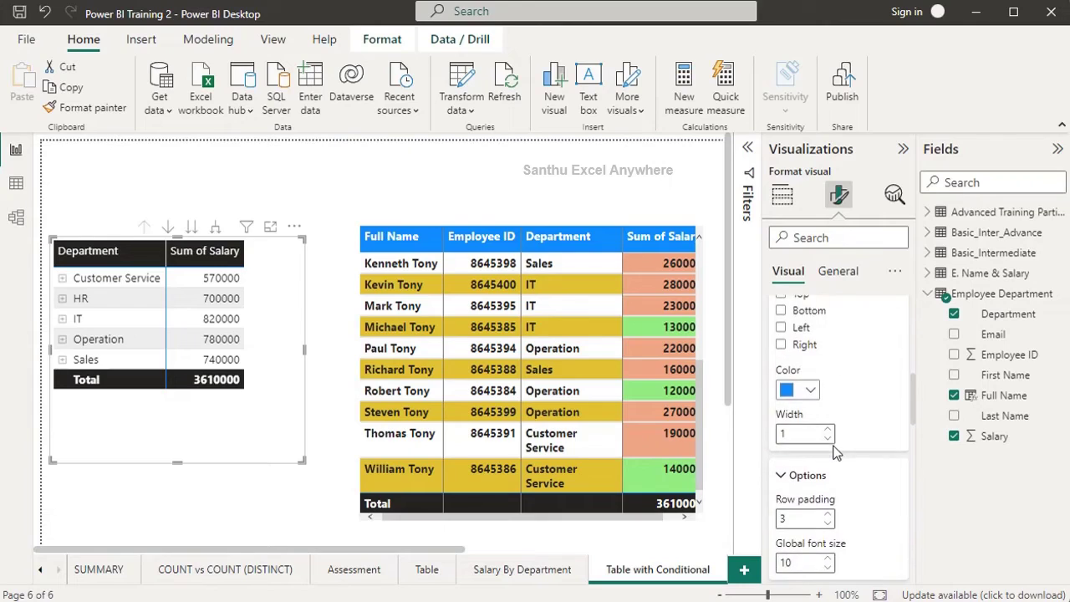
pyautogui.scroll(-4, 834, 449)
# Bold the matrix values and give them yellow row backgrounds alternating with white
pyautogui.scroll(-1, 822, 468)
pyautogui.click(807, 501)
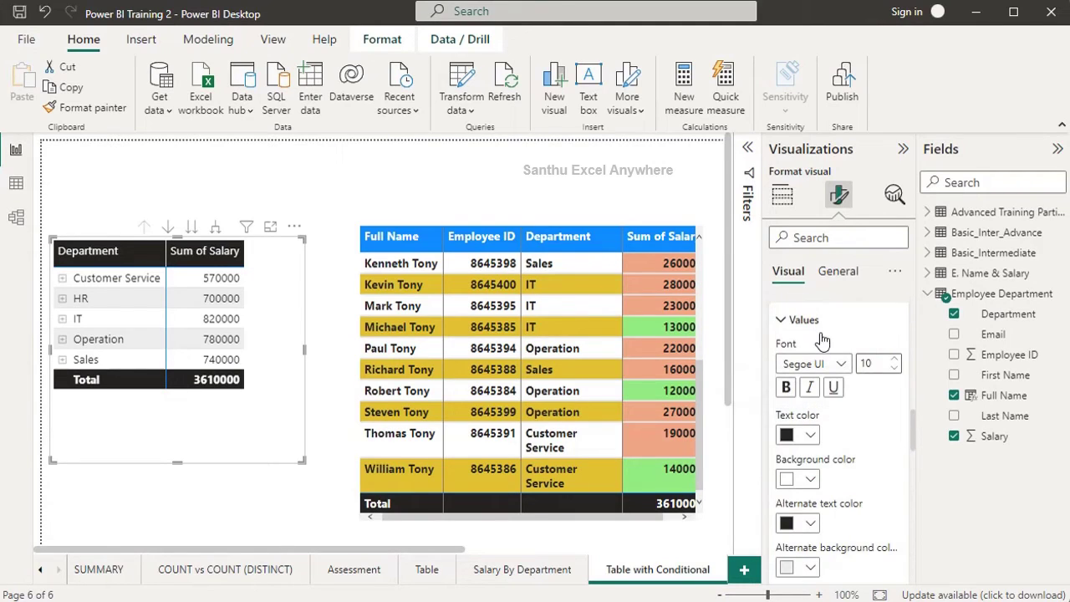
pyautogui.click(786, 387)
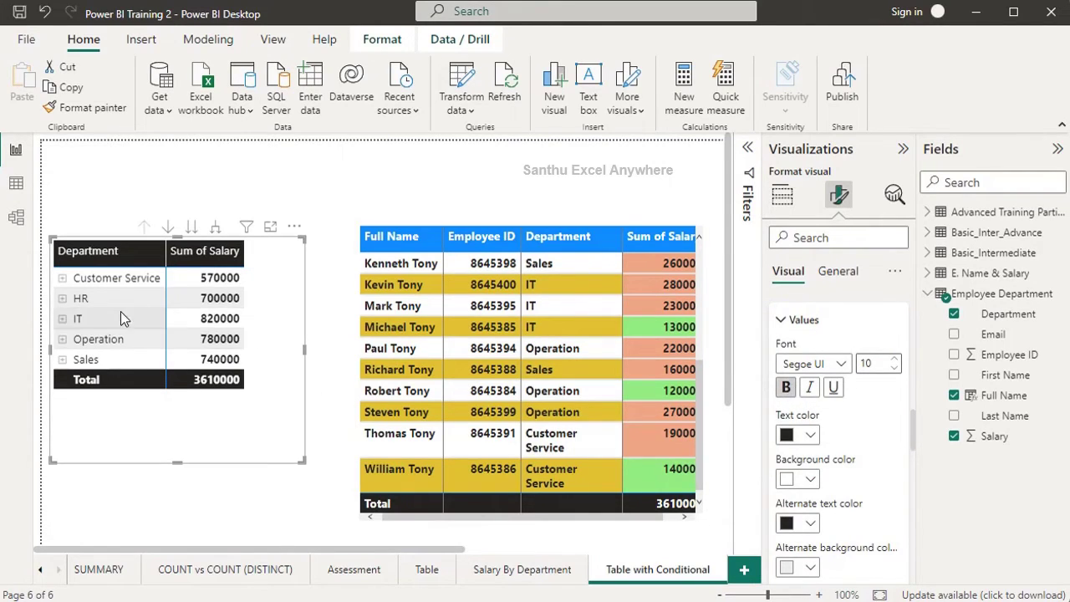
pyautogui.scroll(3, 861, 423)
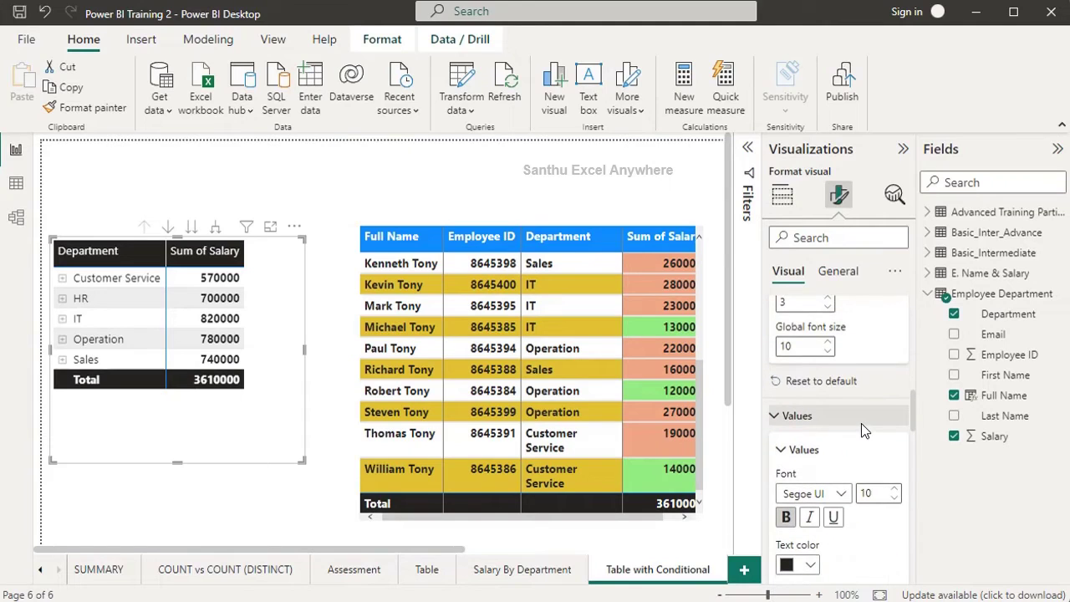
pyautogui.scroll(-3, 845, 443)
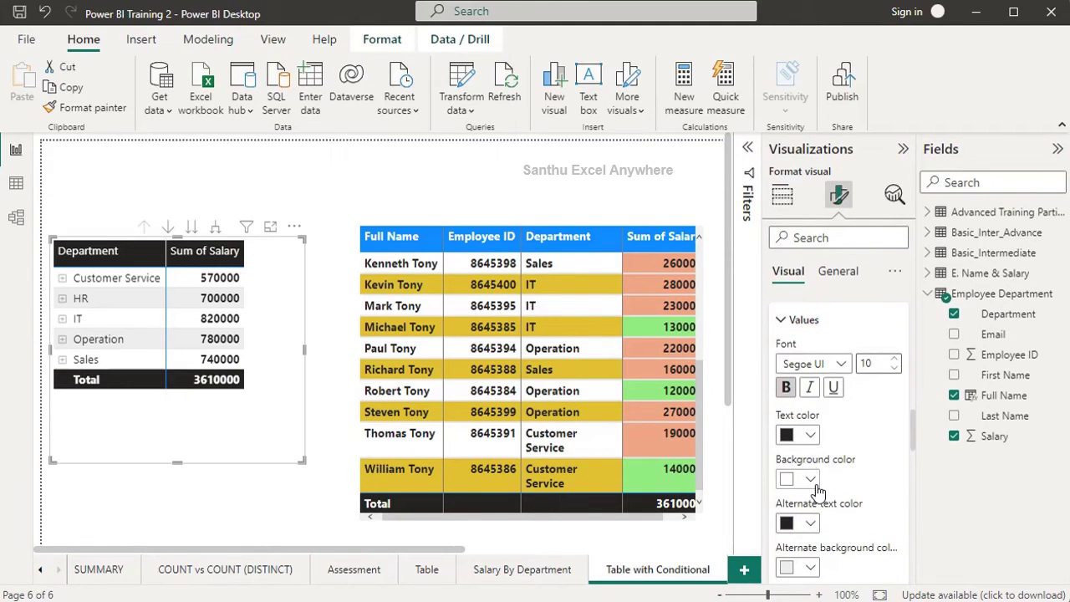
pyautogui.click(810, 479)
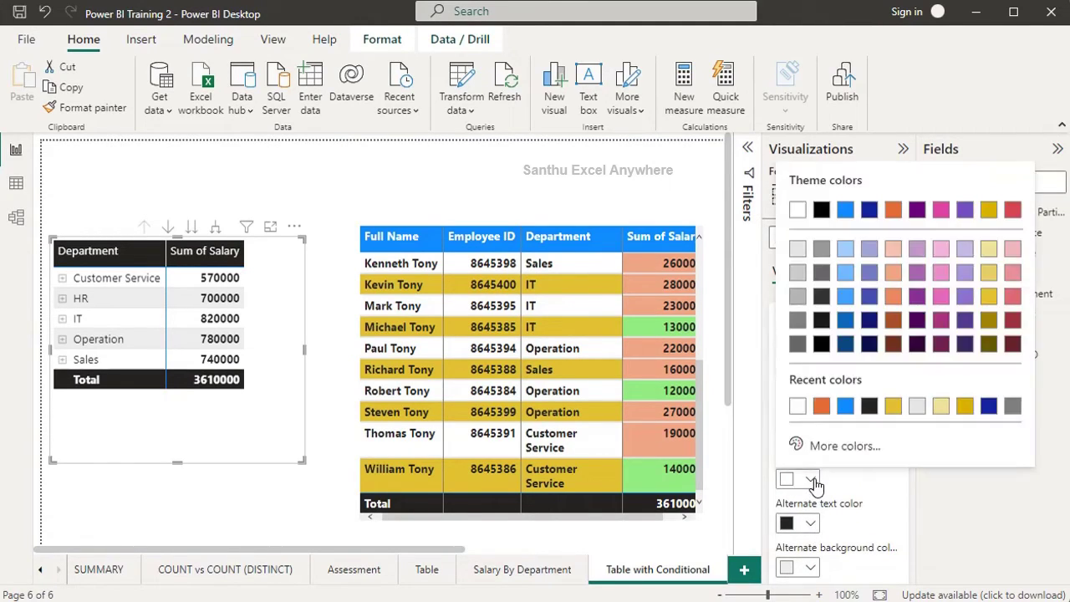
pyautogui.click(893, 406)
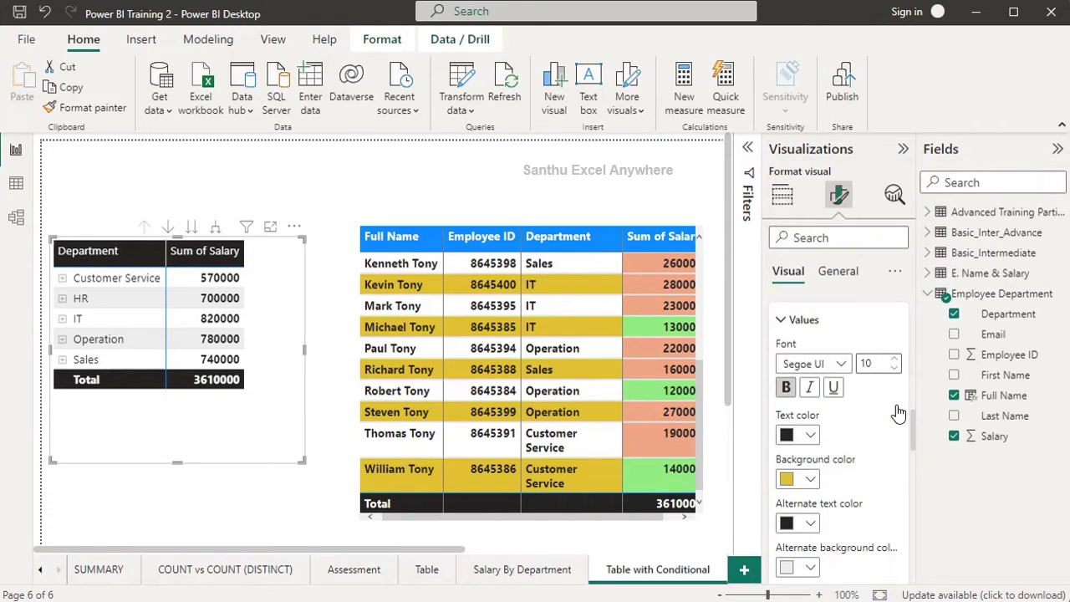
pyautogui.click(799, 568)
pyautogui.click(798, 299)
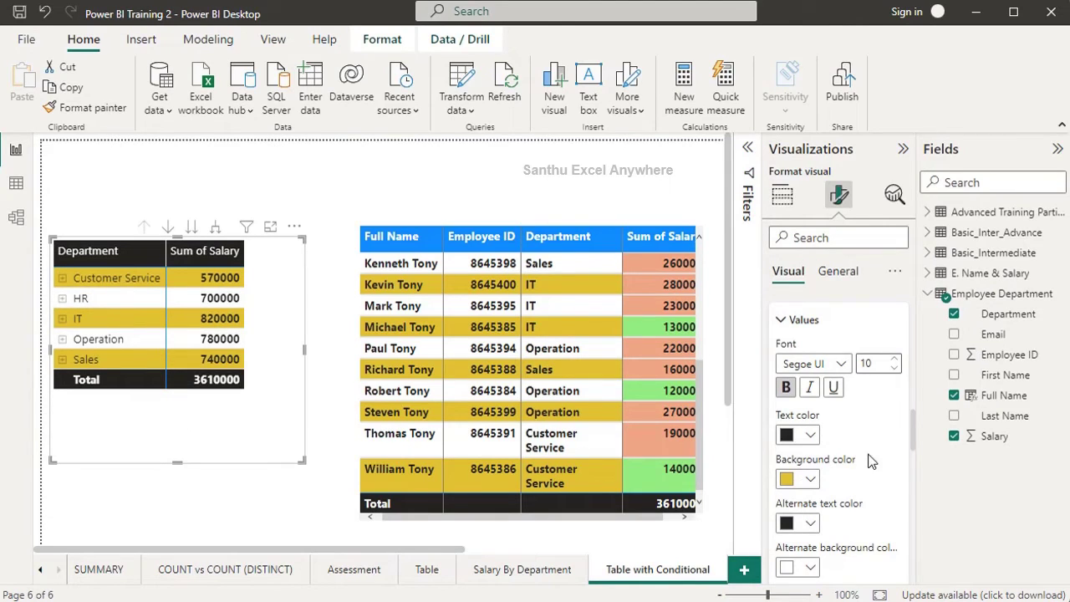
pyautogui.scroll(-5, 870, 462)
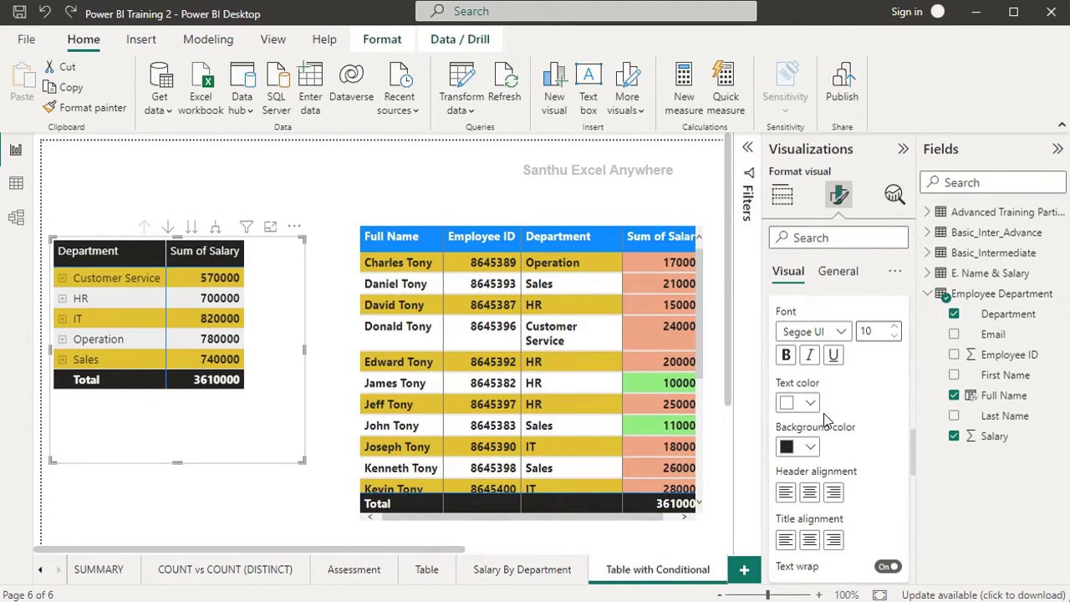
# Fill the matrix header row blue and make its header text bold
pyautogui.click(807, 446)
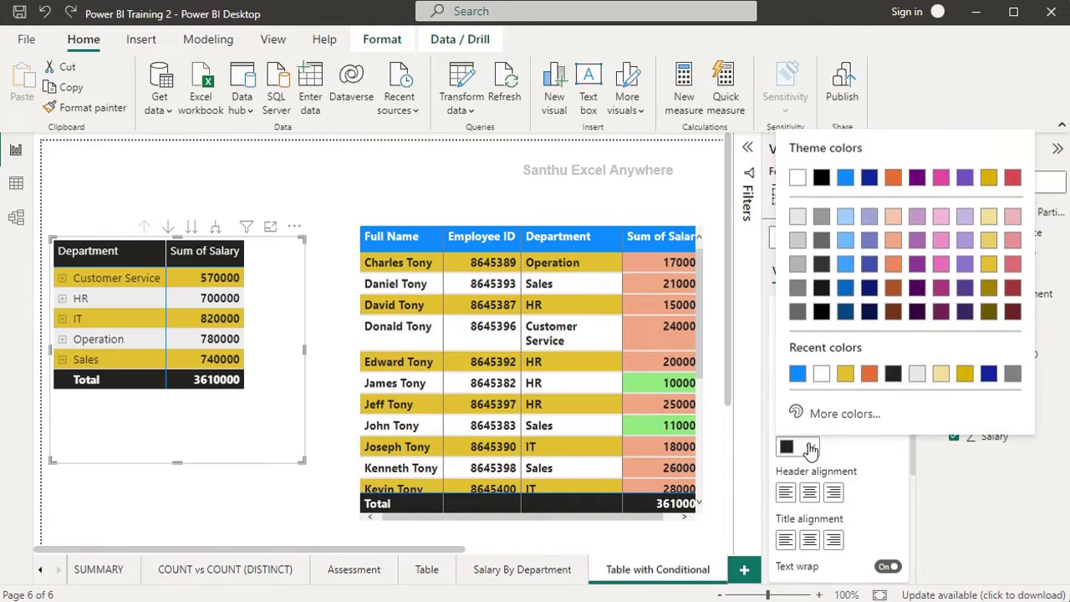
pyautogui.click(797, 374)
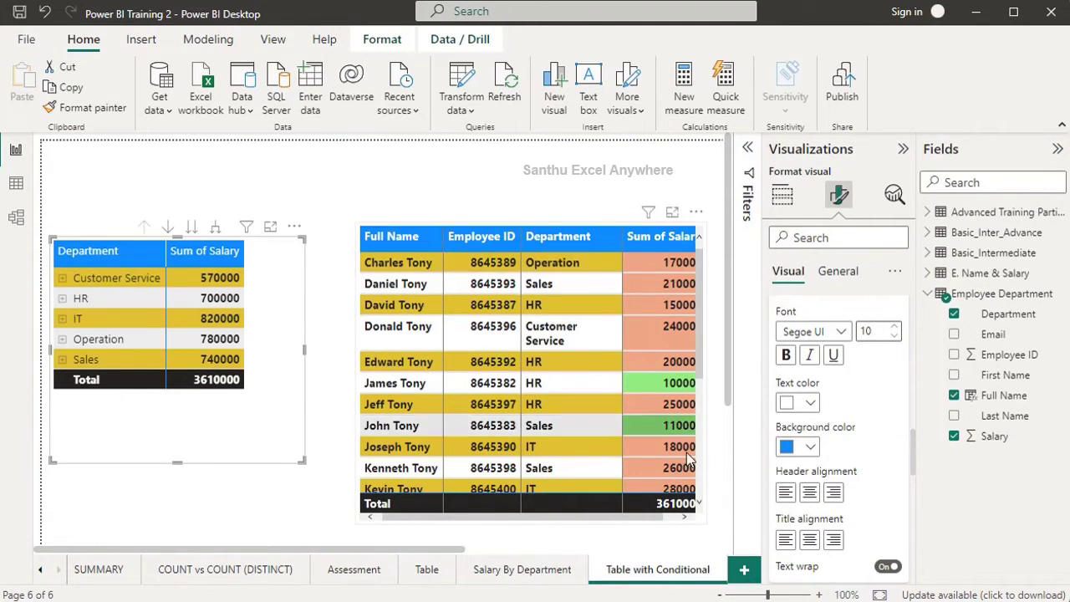
pyautogui.click(787, 355)
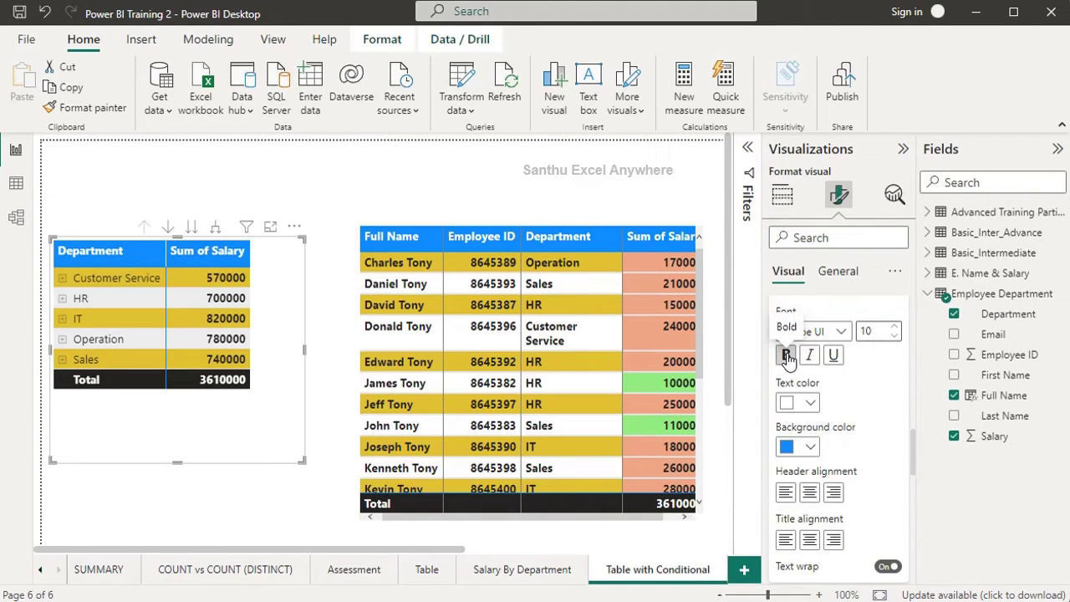
pyautogui.scroll(1, 809, 476)
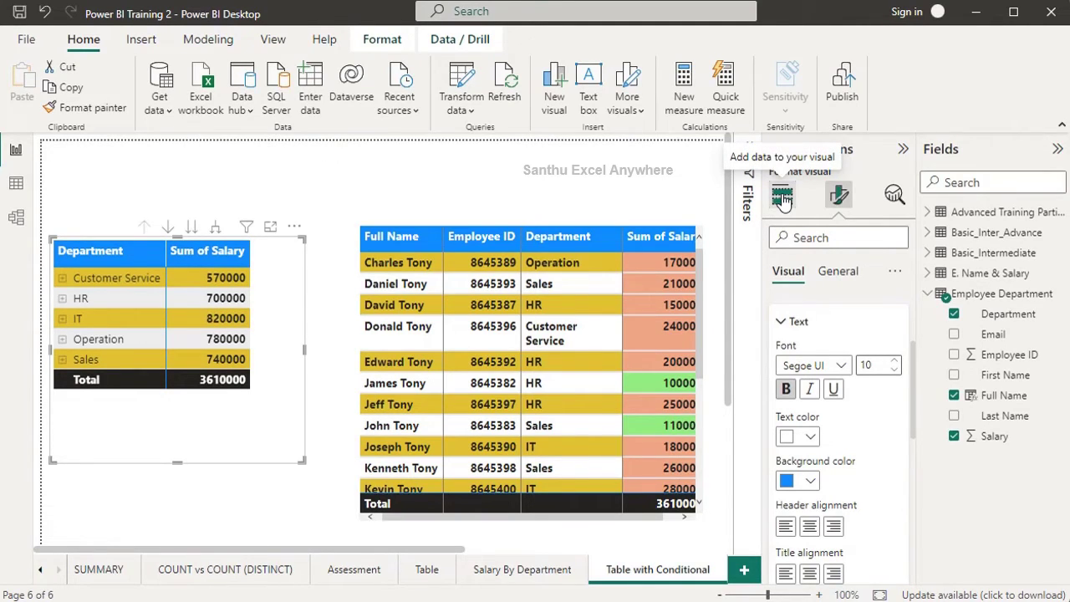
# Add data bars to the matrix's Sum of Salary with light purple positive bars and a chosen negative-bar colour
pyautogui.click(783, 199)
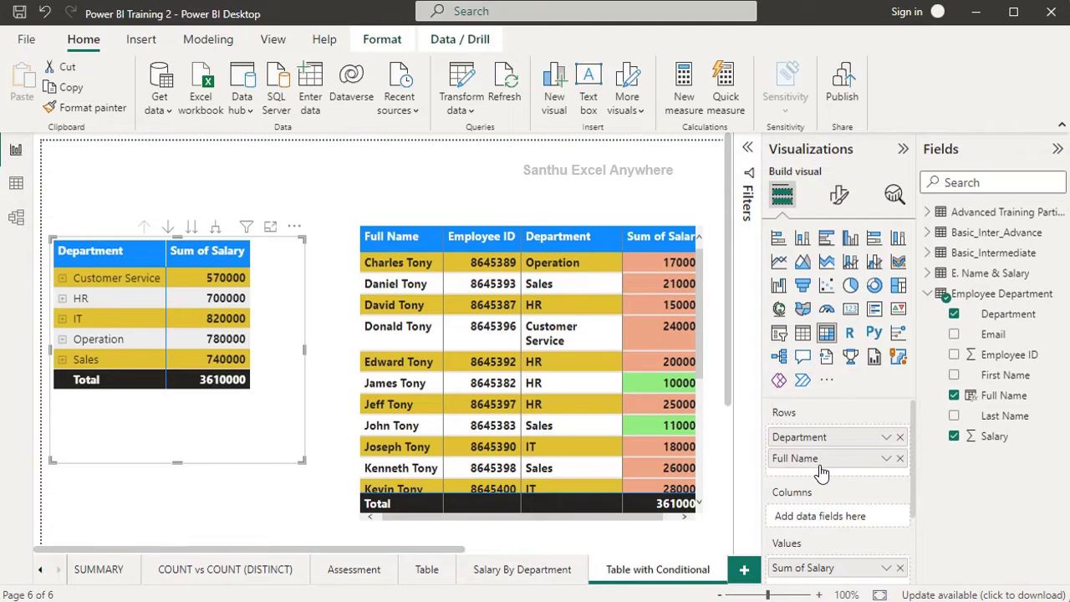
pyautogui.scroll(-1, 817, 503)
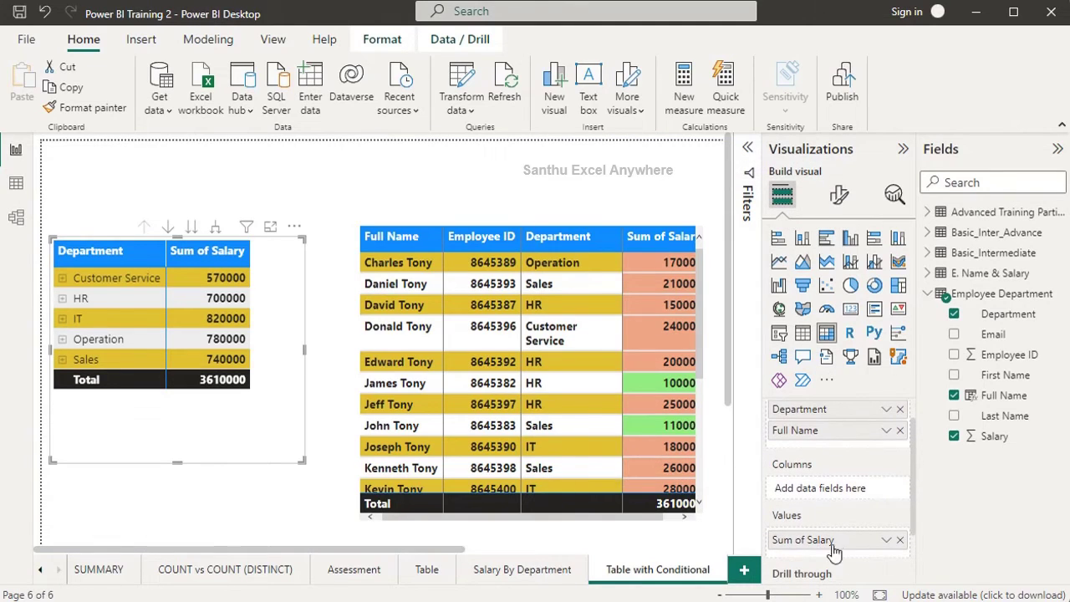
pyautogui.click(888, 540)
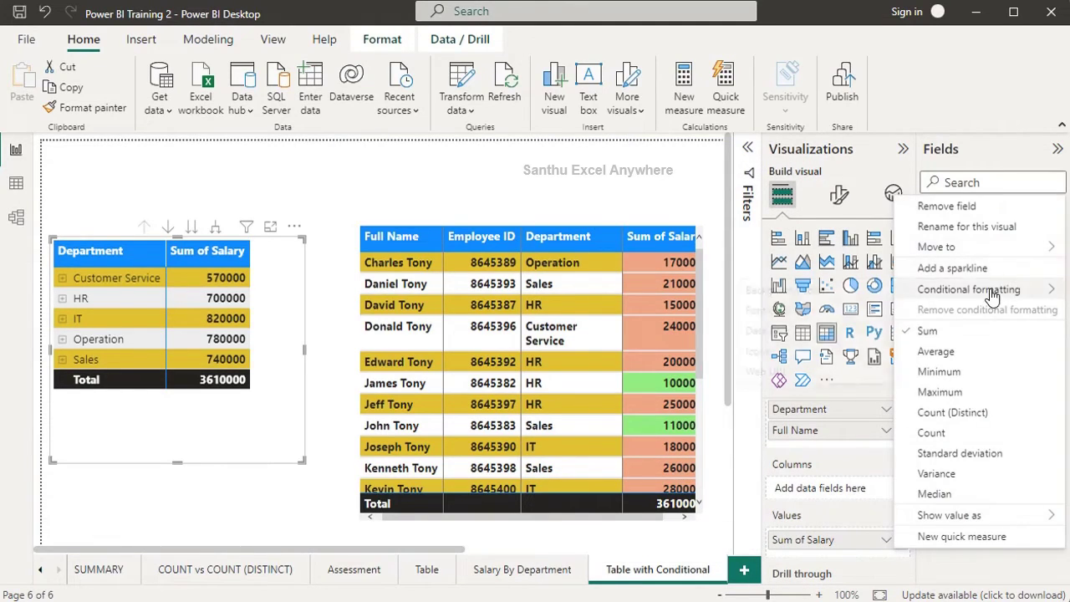
pyautogui.moveTo(992, 294)
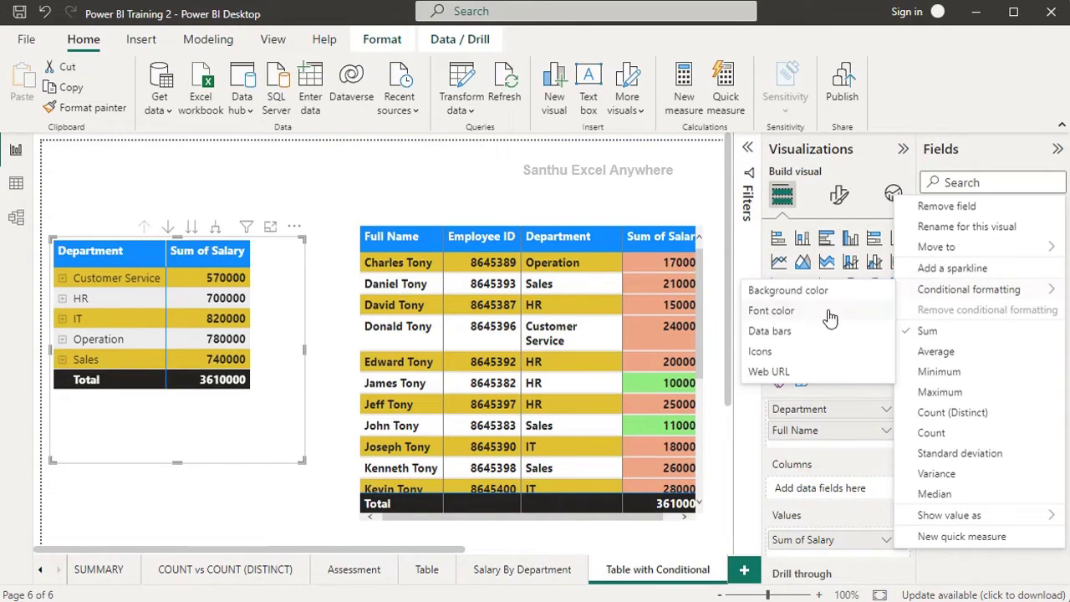
pyautogui.click(787, 333)
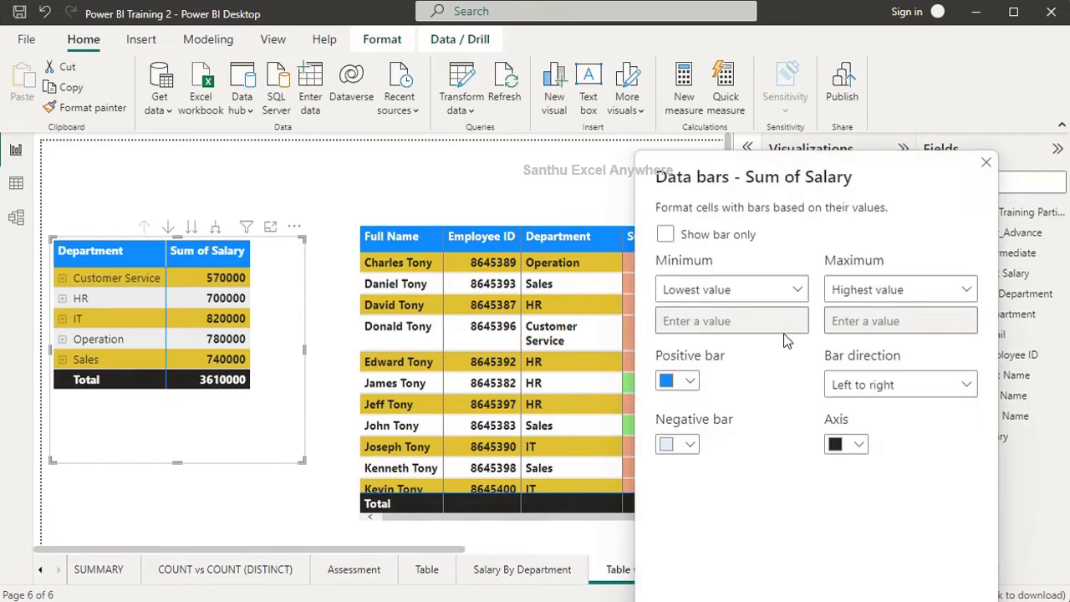
pyautogui.moveTo(764, 181); pyautogui.dragTo(478, 69)
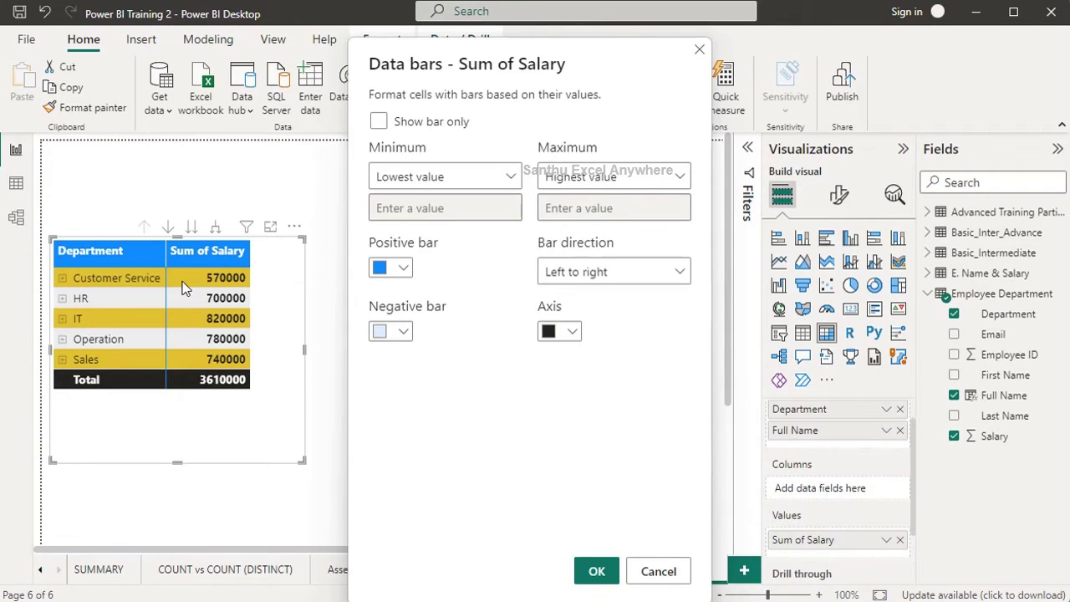
pyautogui.click(404, 270)
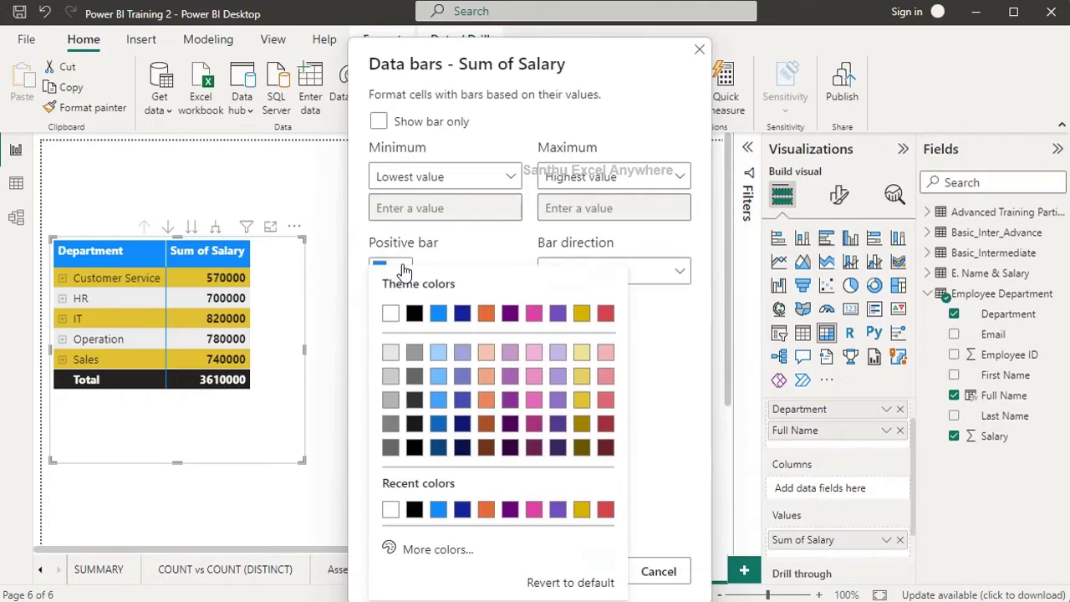
pyautogui.click(558, 355)
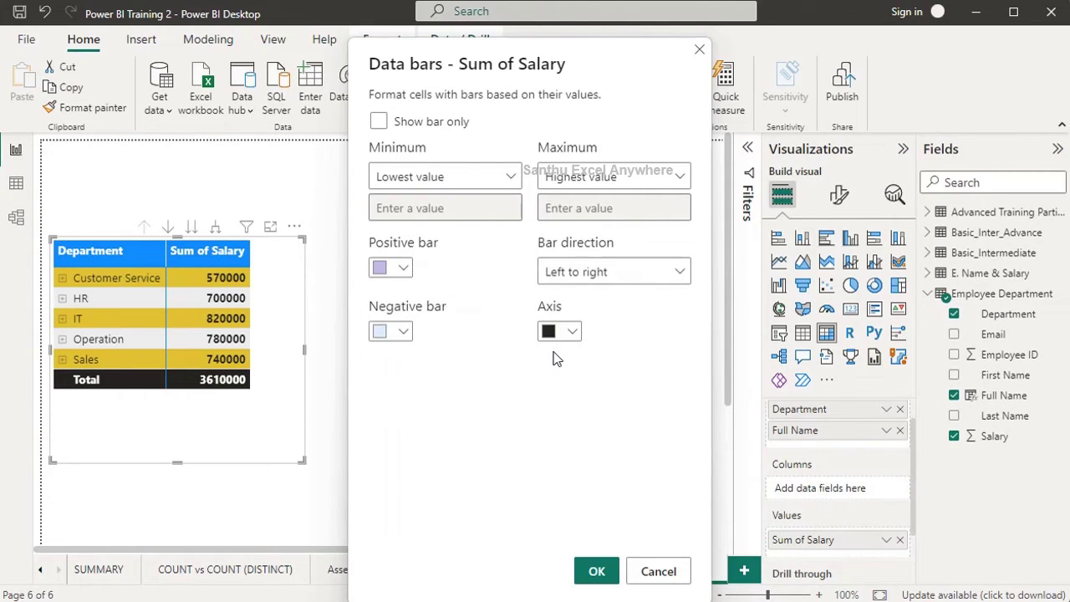
pyautogui.click(402, 334)
pyautogui.click(508, 285)
pyautogui.click(595, 572)
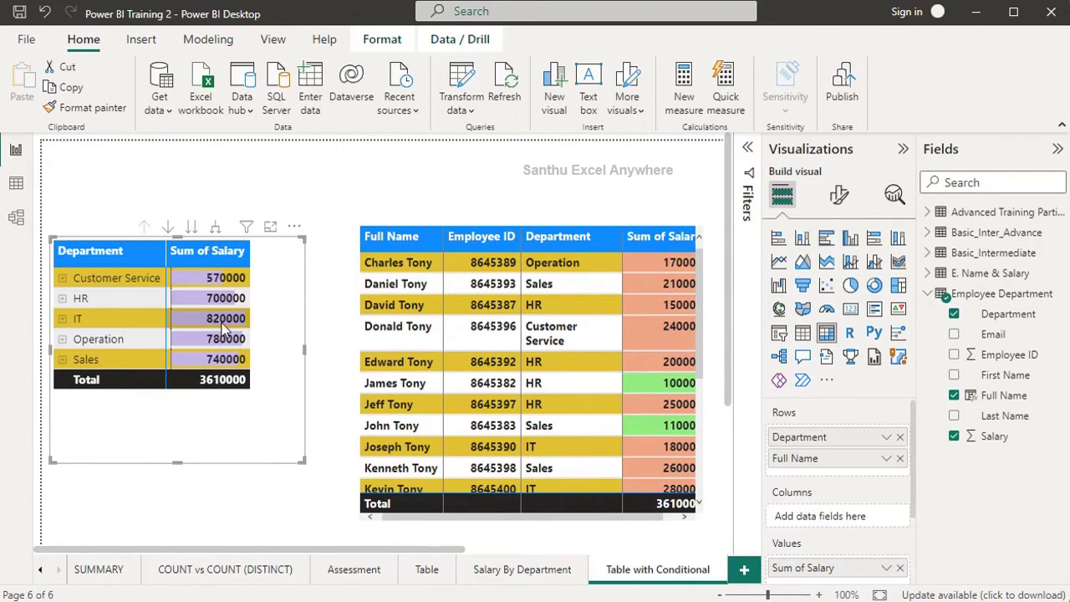
# Open icon conditional formatting for Sum of Salary and switch all three rule thresholds to Number
pyautogui.moveTo(238, 322)
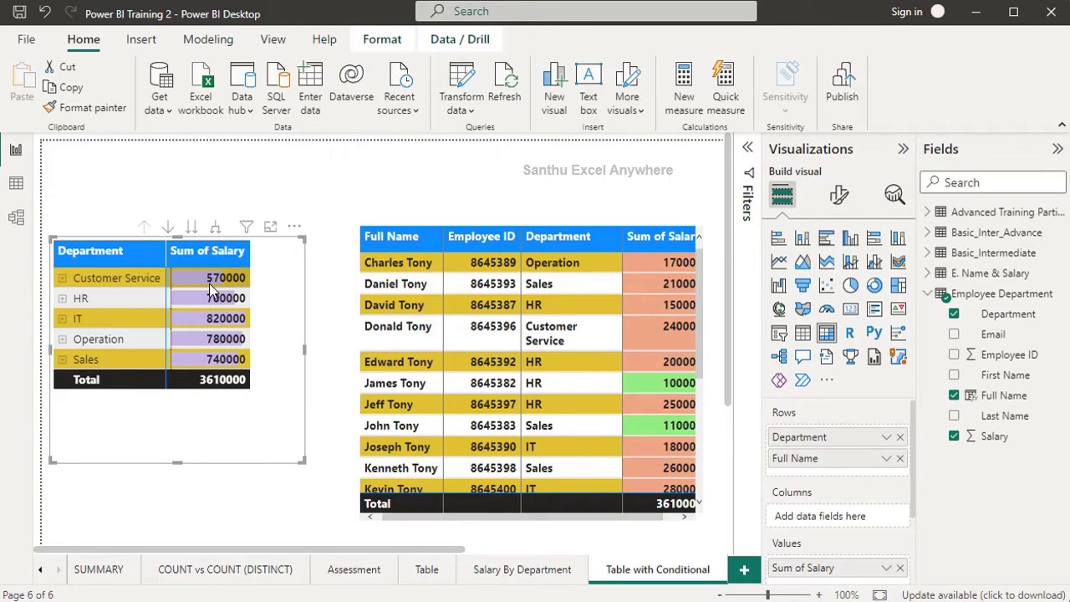
pyautogui.click(885, 461)
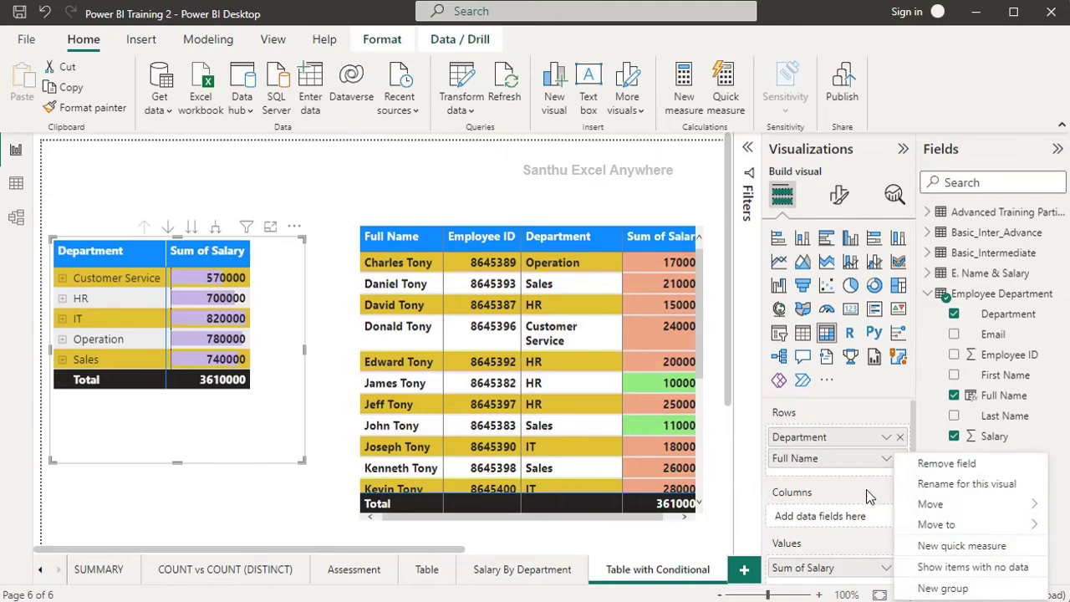
pyautogui.click(888, 568)
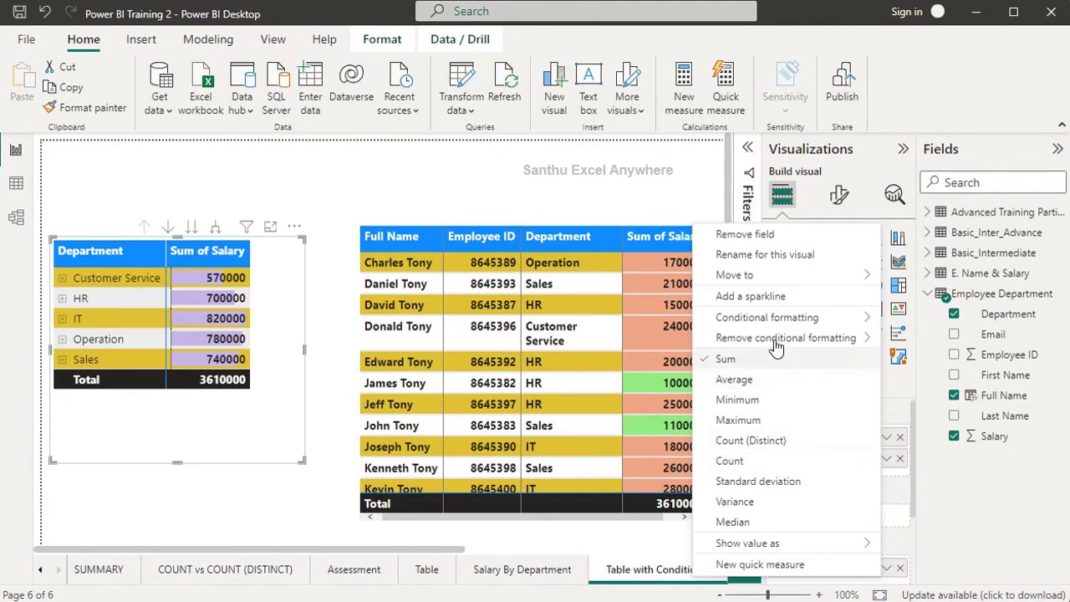
pyautogui.moveTo(774, 322)
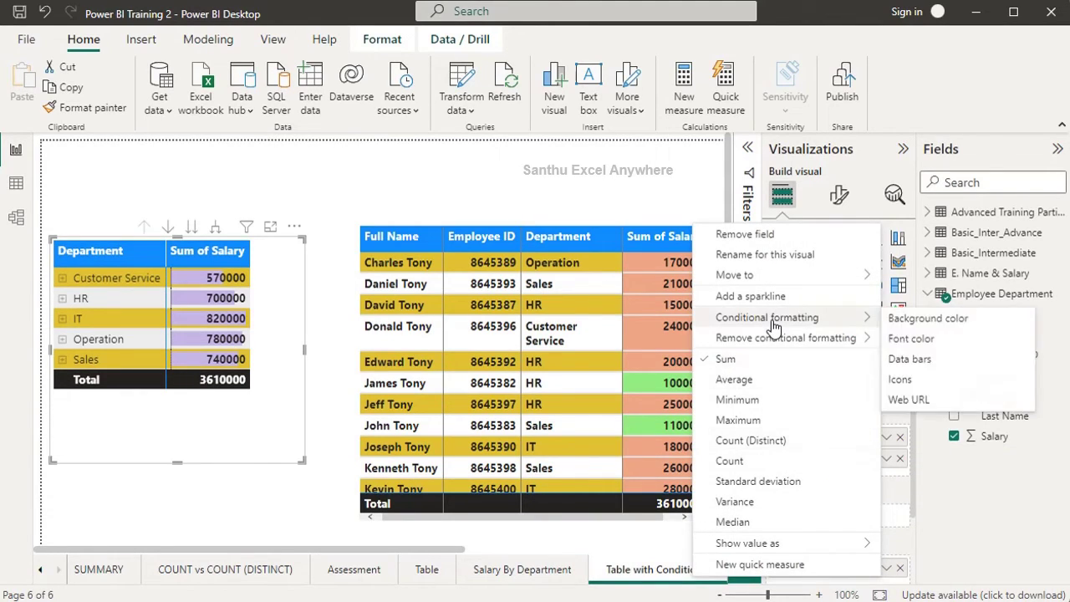
pyautogui.click(916, 387)
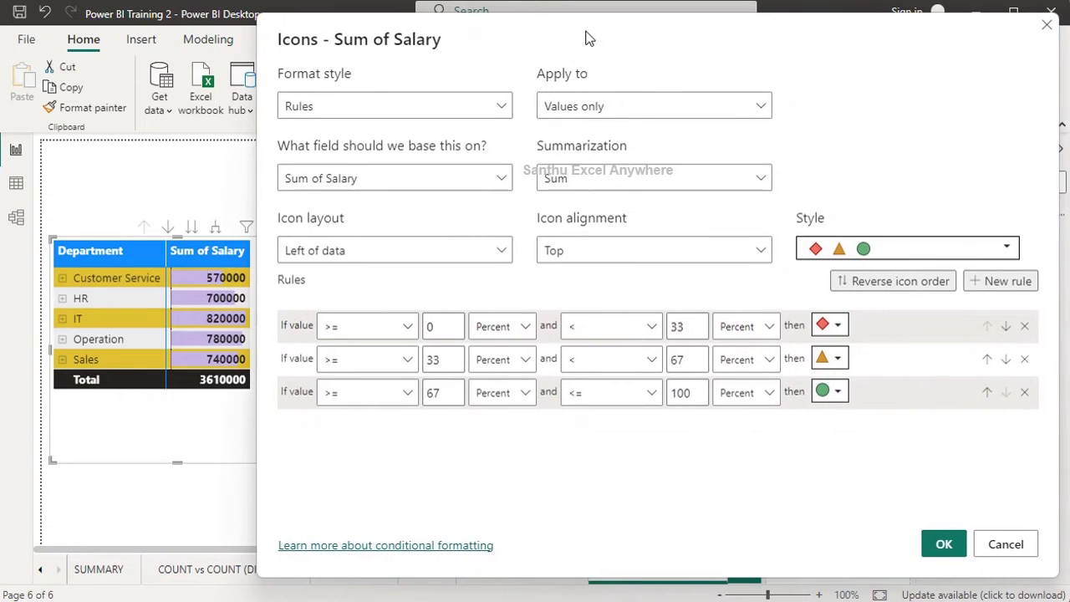
pyautogui.click(347, 271)
pyautogui.click(473, 345)
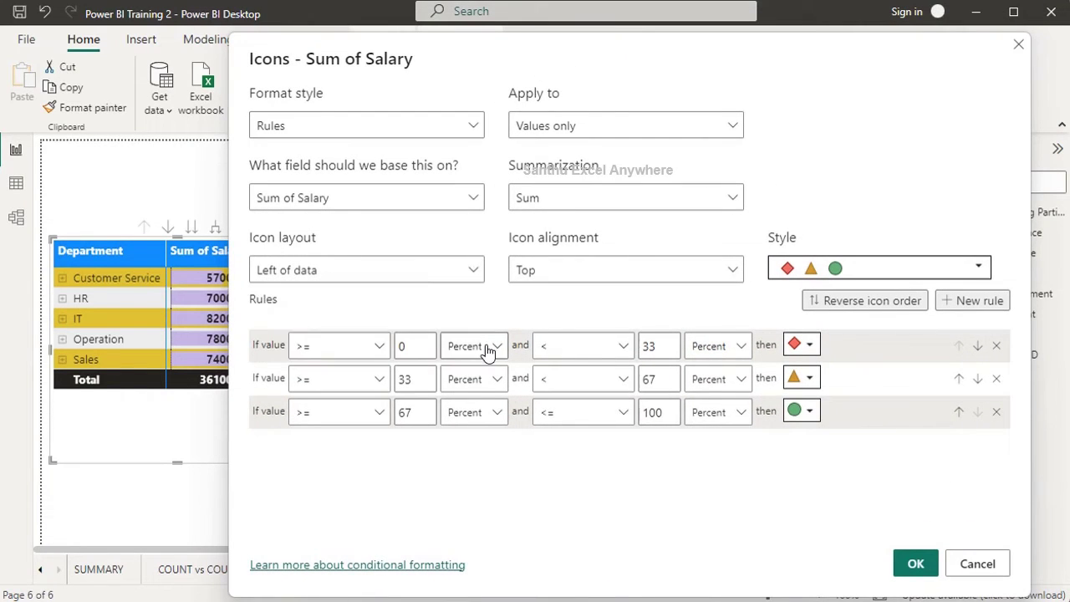
pyautogui.click(717, 346)
pyautogui.click(473, 379)
pyautogui.click(717, 379)
pyautogui.click(473, 413)
pyautogui.click(718, 412)
# Set icon rule thresholds to 0–600000, 600000–700000 and 600000–900000, then apply them
pyautogui.press('BackSpace')
pyautogui.press('BackSpace')
pyautogui.write('600000')
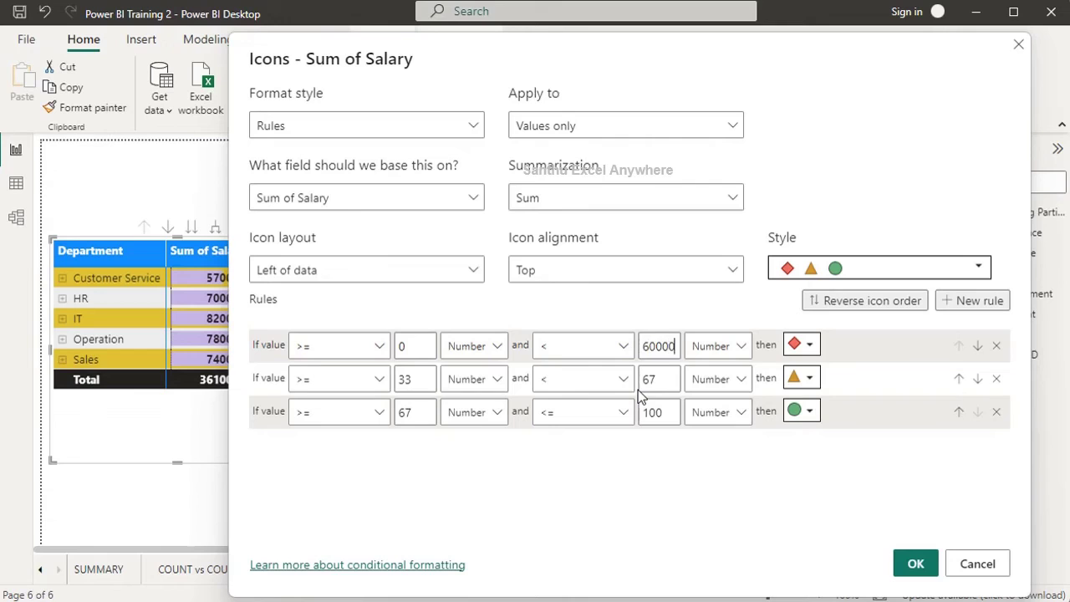
pyautogui.click(659, 379)
pyautogui.write('700000')
pyautogui.click(415, 412)
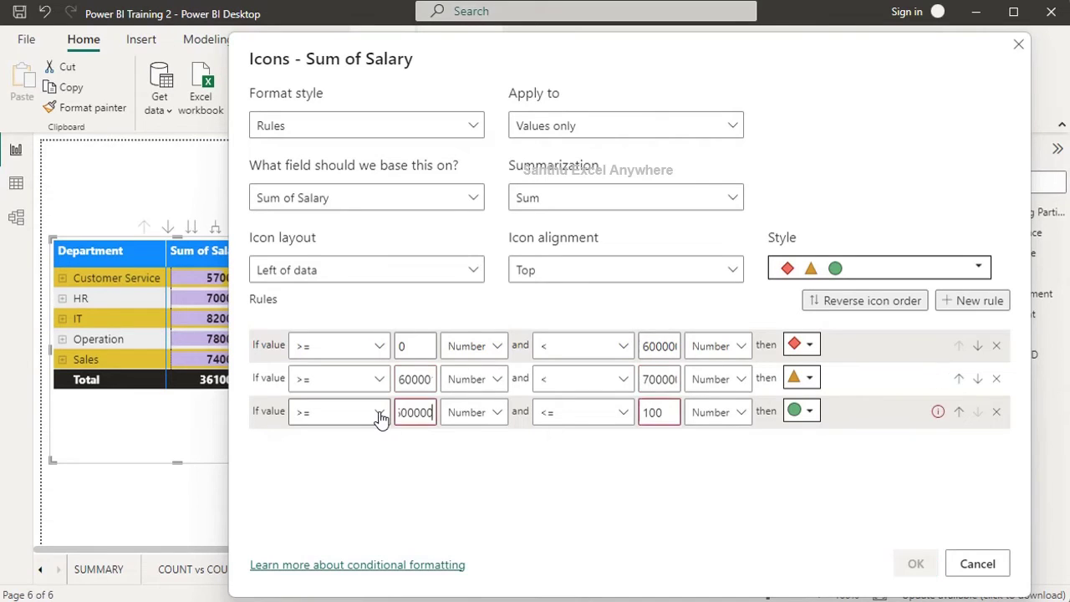
pyautogui.write('600000')
pyautogui.click(659, 412)
pyautogui.write('900000')
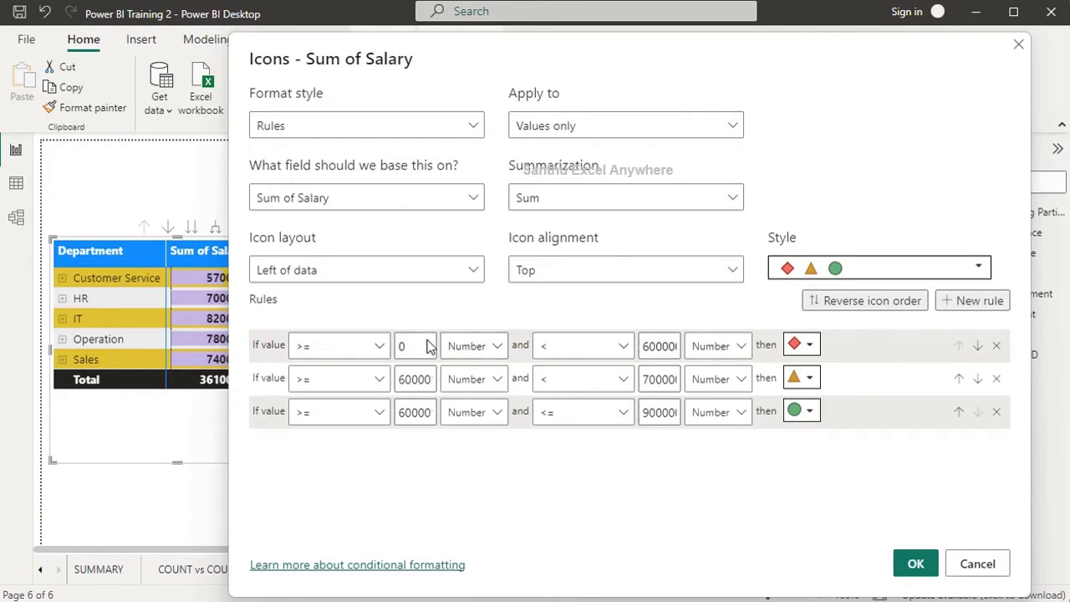
pyautogui.click(401, 345)
pyautogui.write('0')
pyautogui.click(916, 565)
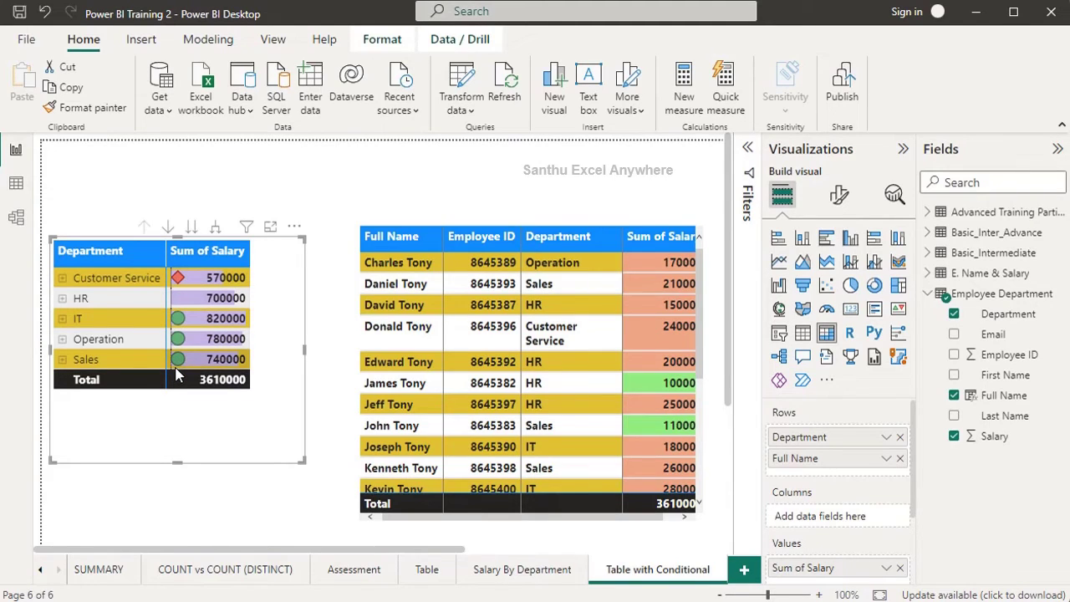
pyautogui.moveTo(176, 376)
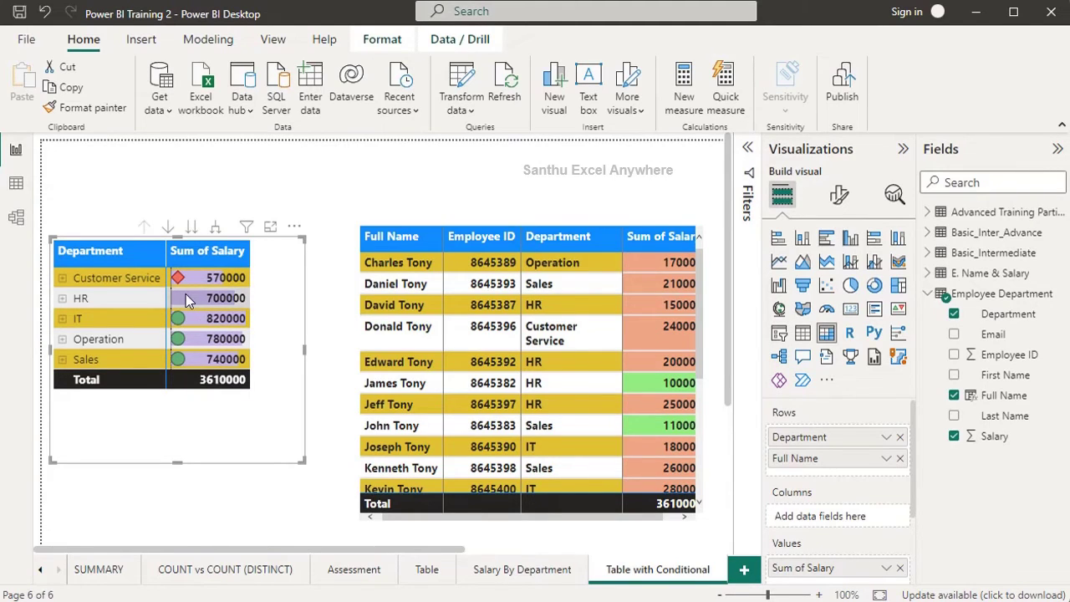
# Change the first and second icon rules' upper comparisons to include their limits (<=) and apply
pyautogui.click(884, 567)
pyautogui.moveTo(776, 322)
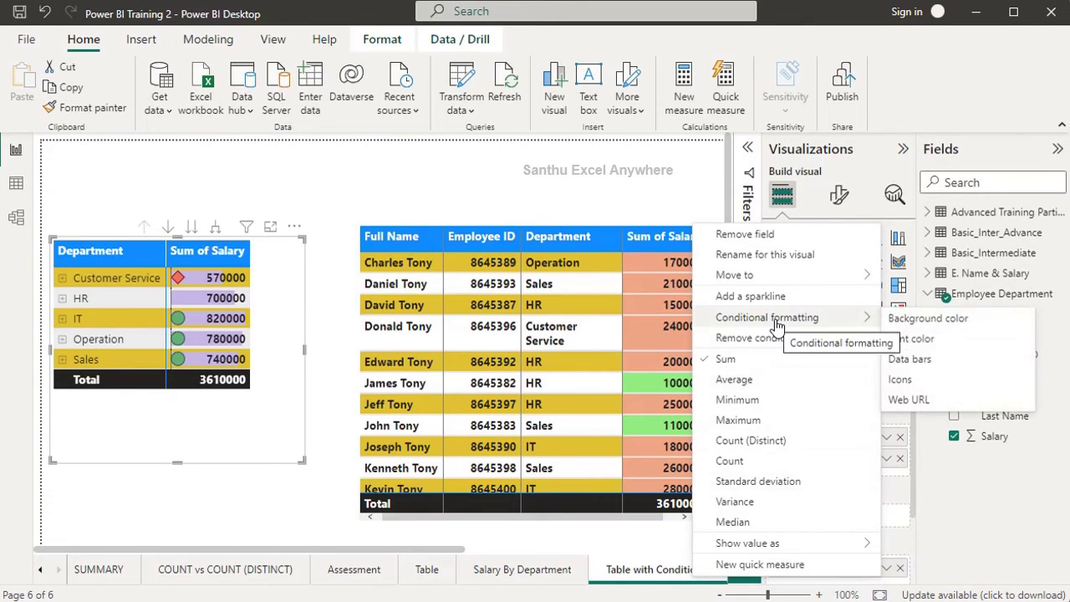
pyautogui.click(830, 381)
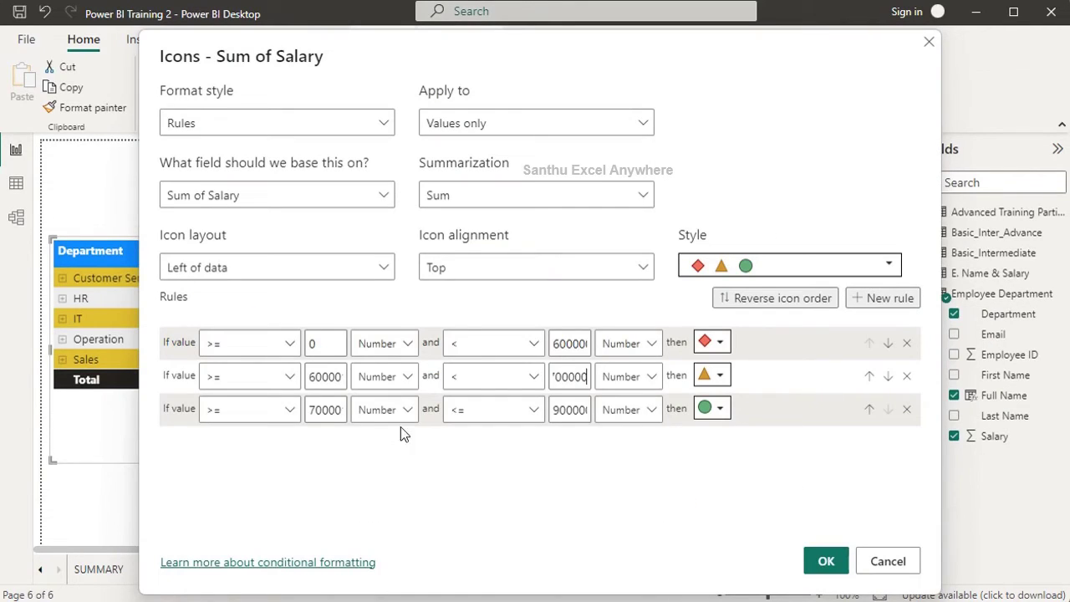
pyautogui.click(493, 376)
pyautogui.click(494, 407)
pyautogui.click(493, 352)
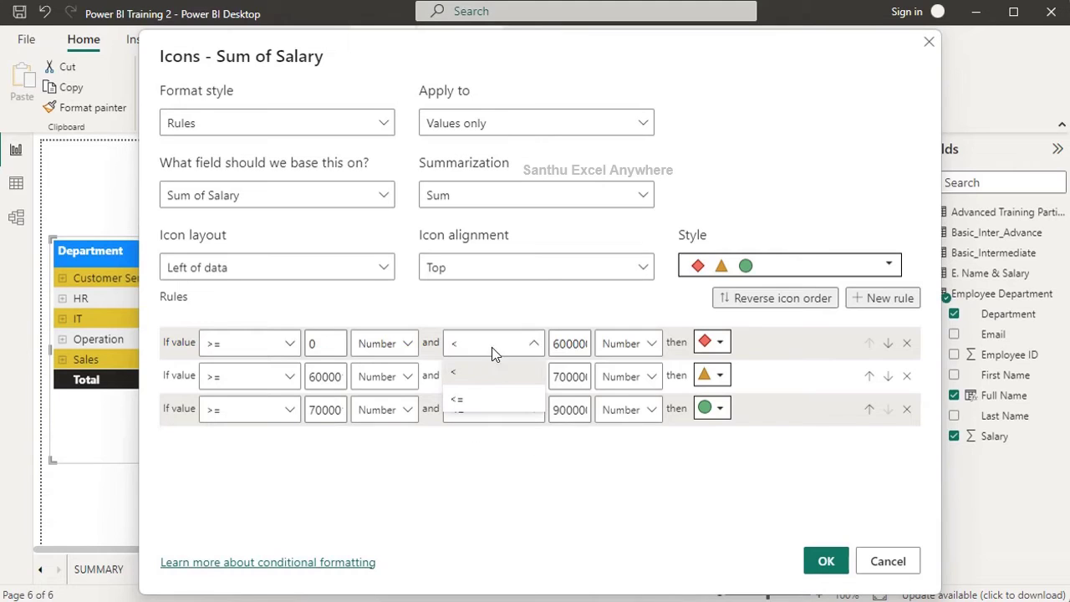
pyautogui.click(485, 398)
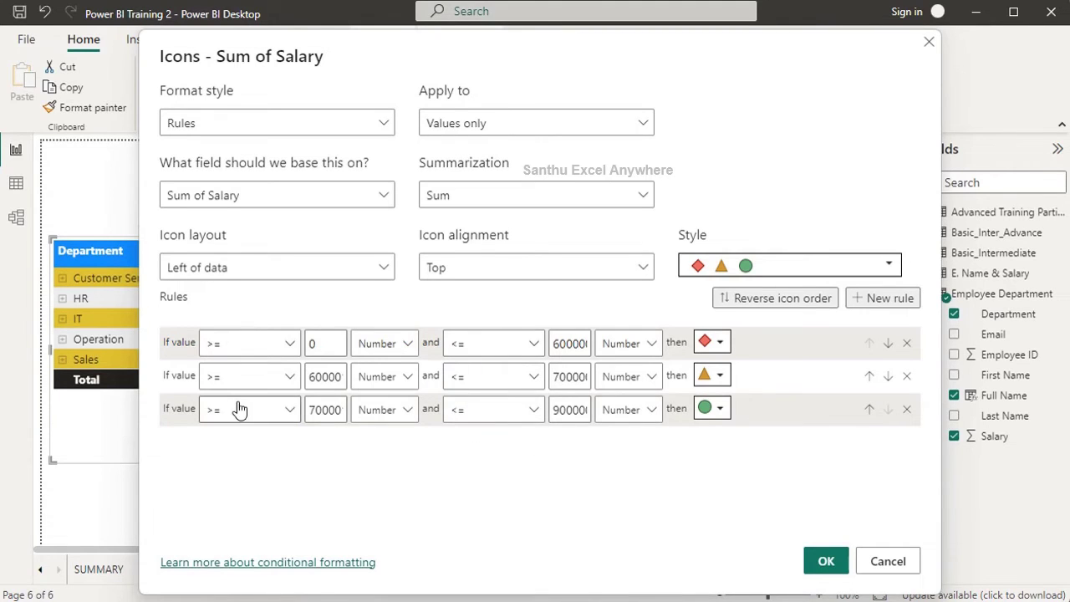
pyautogui.click(823, 561)
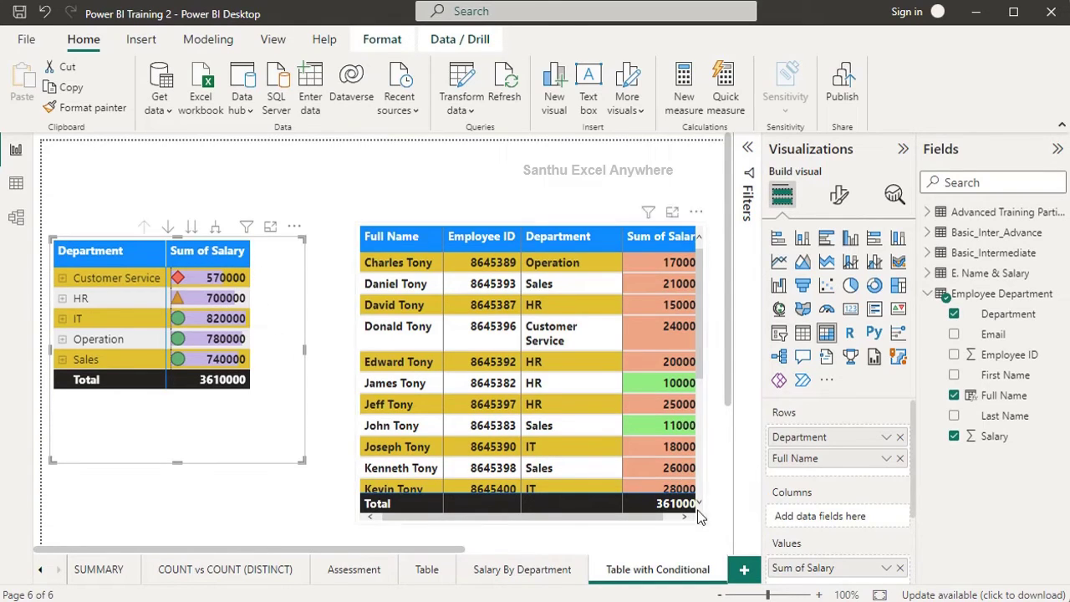
# Review the Sum of Salary icon rules against the matrix and confirm them
pyautogui.click(886, 568)
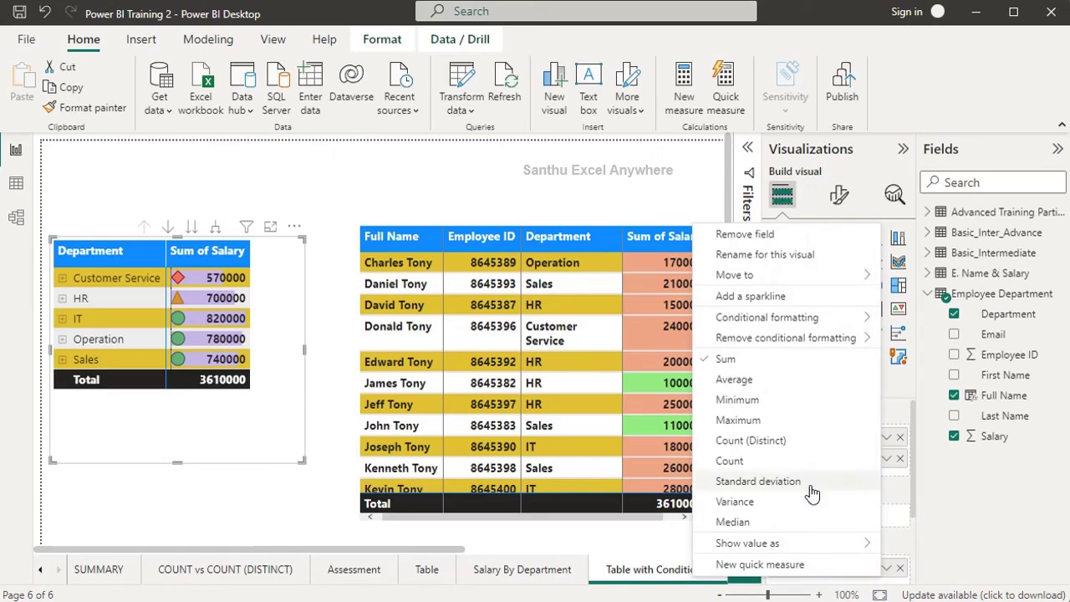
pyautogui.moveTo(836, 317)
pyautogui.click(899, 382)
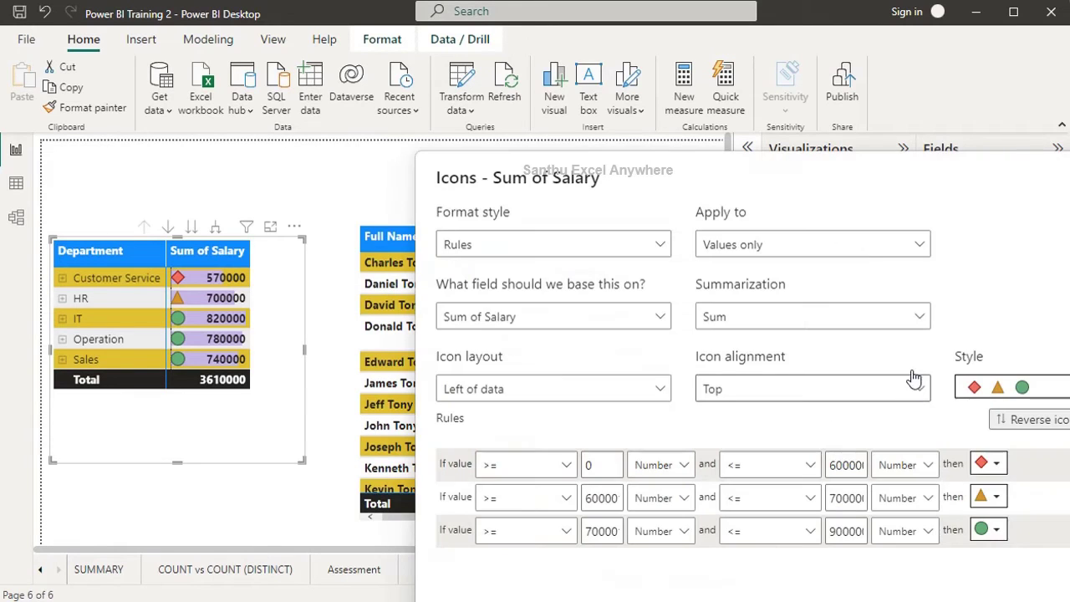
pyautogui.moveTo(822, 177); pyautogui.dragTo(522, 84)
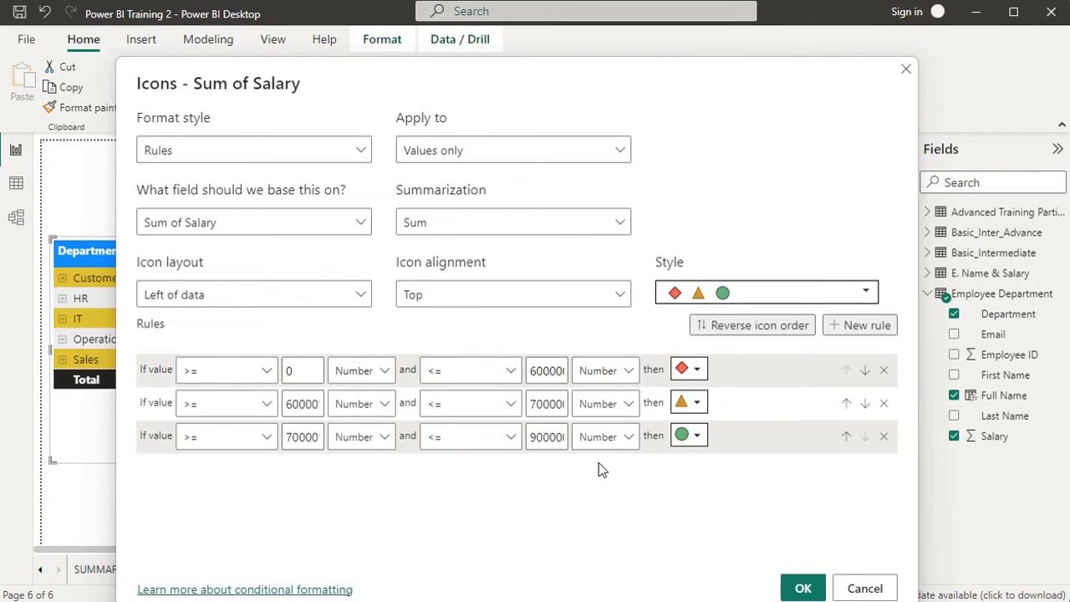
pyautogui.moveTo(409, 90); pyautogui.dragTo(636, 58)
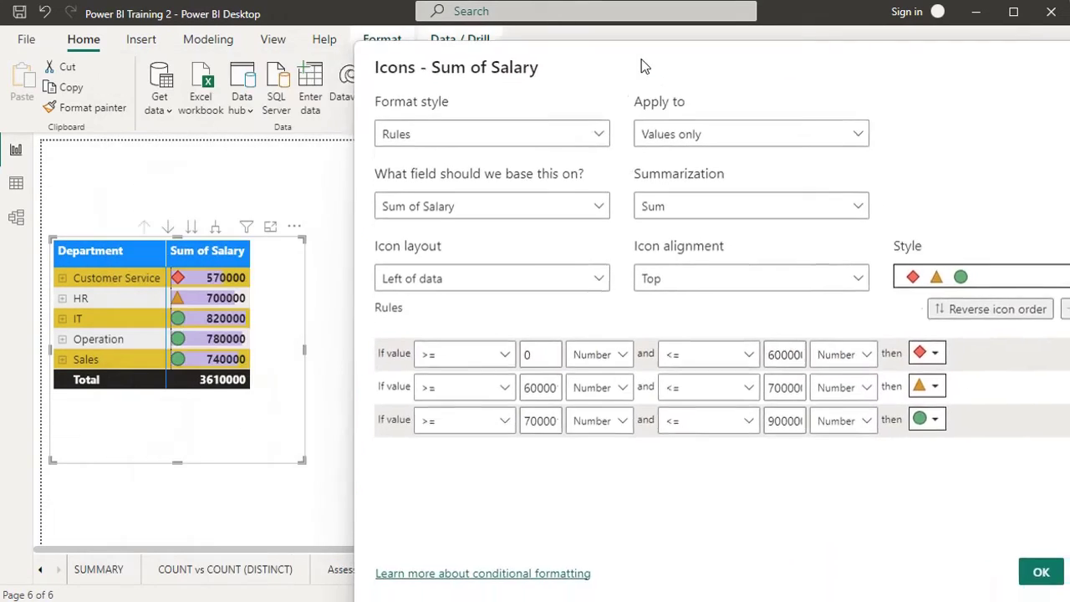
pyautogui.click(1028, 557)
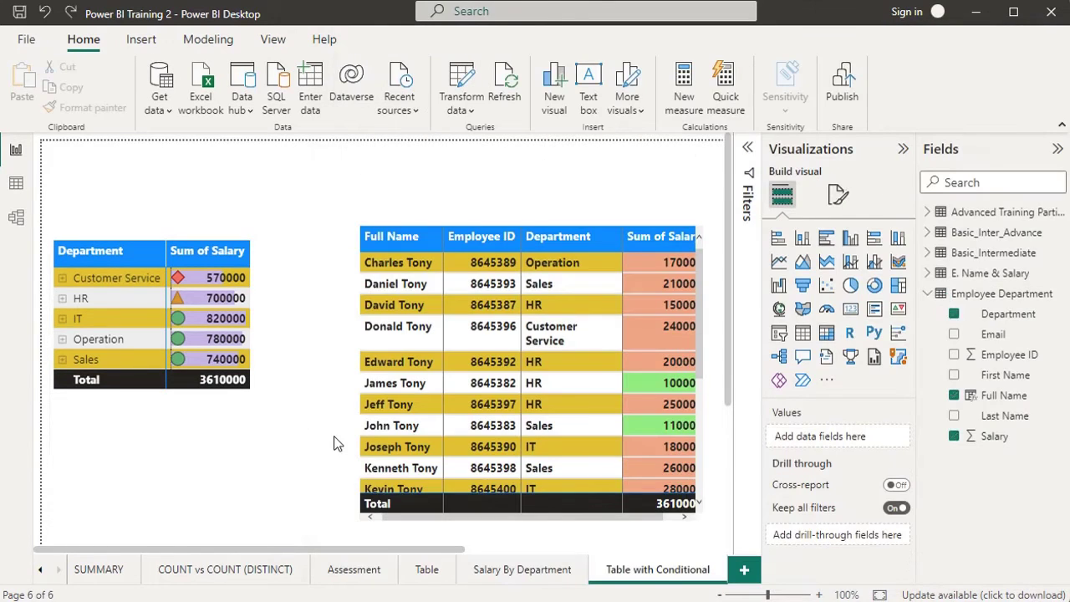
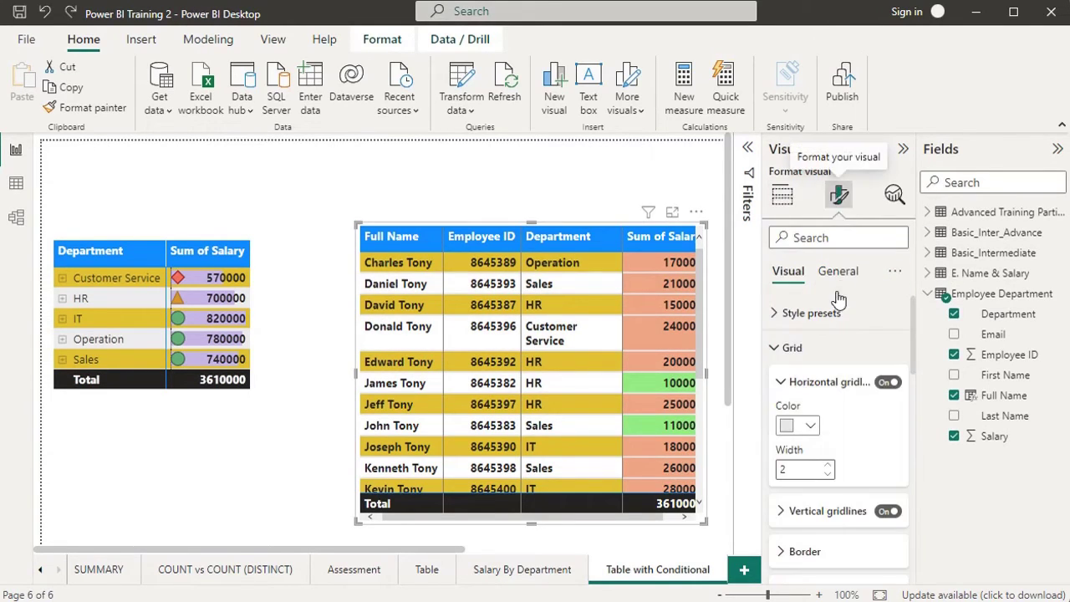
# Turn on a black visual border for the employee table with corners rounded to about 10 px
pyautogui.click(838, 271)
pyautogui.click(799, 383)
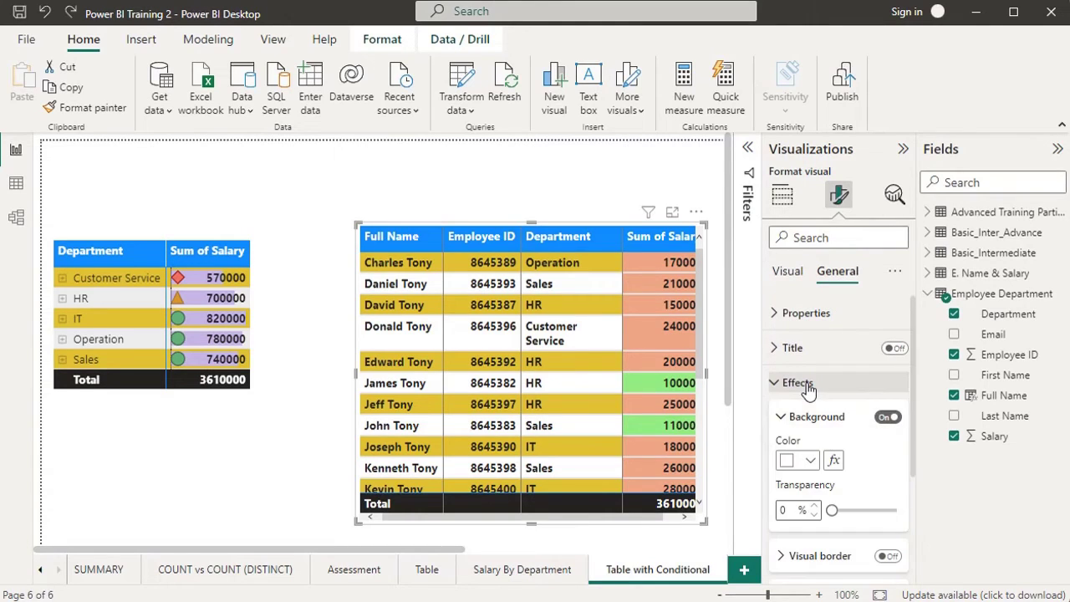
pyautogui.click(796, 418)
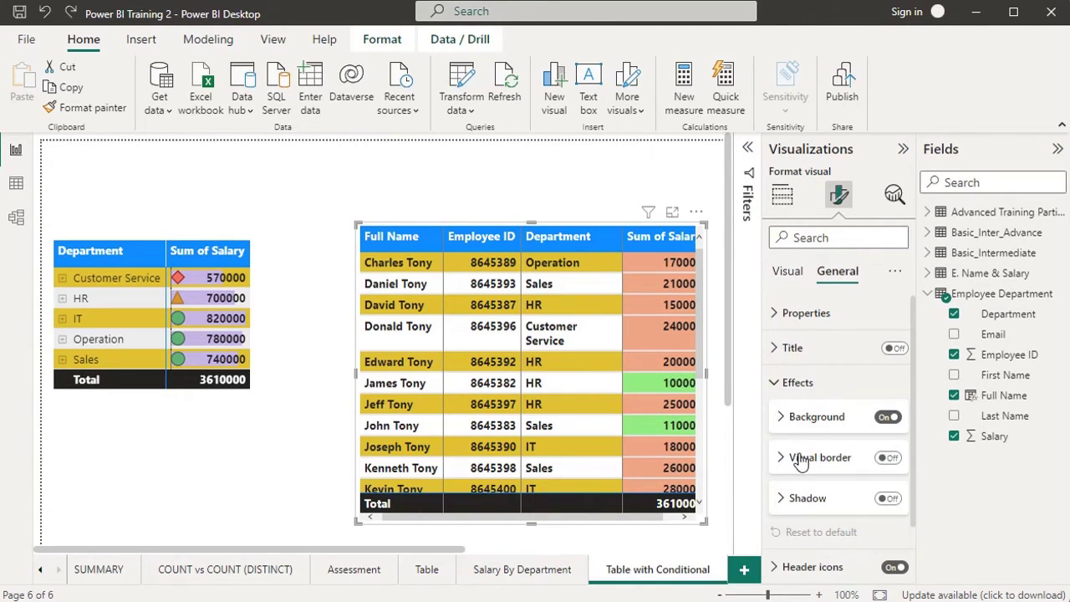
pyautogui.click(817, 458)
pyautogui.click(888, 458)
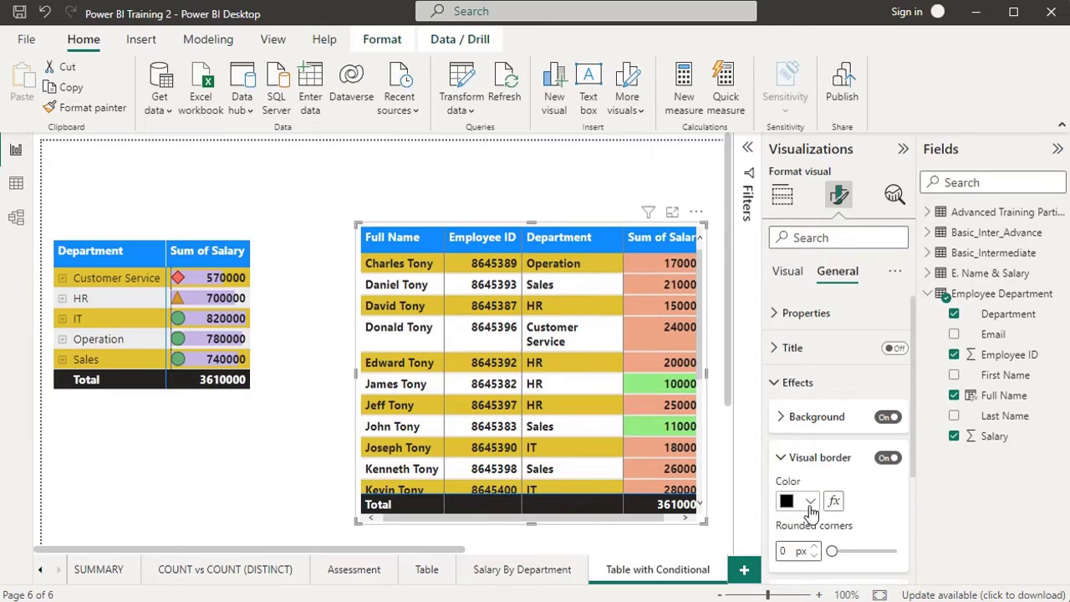
pyautogui.click(809, 502)
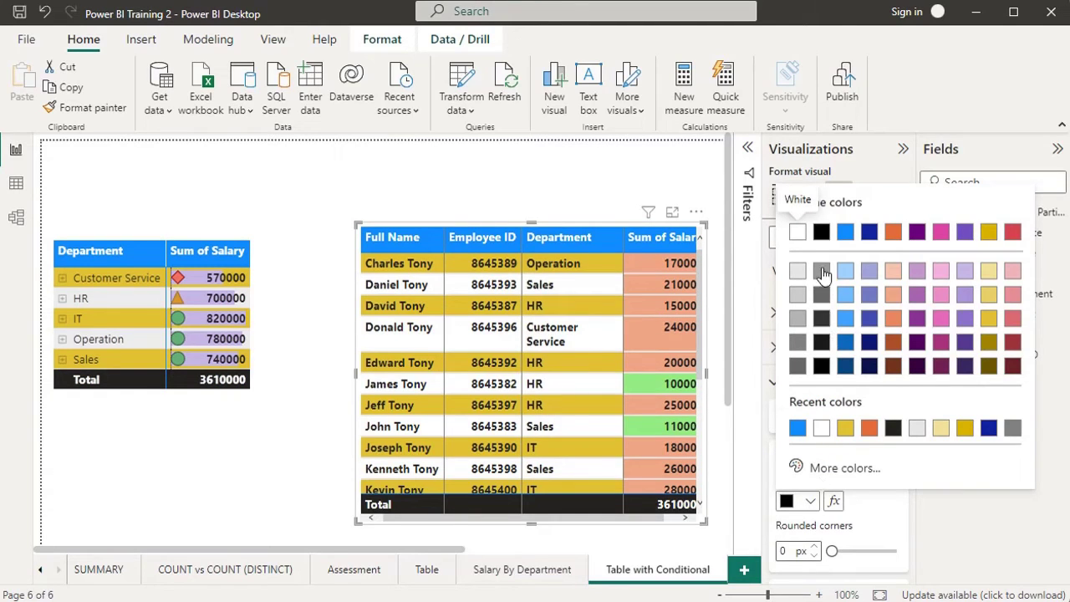
pyautogui.press('Escape')
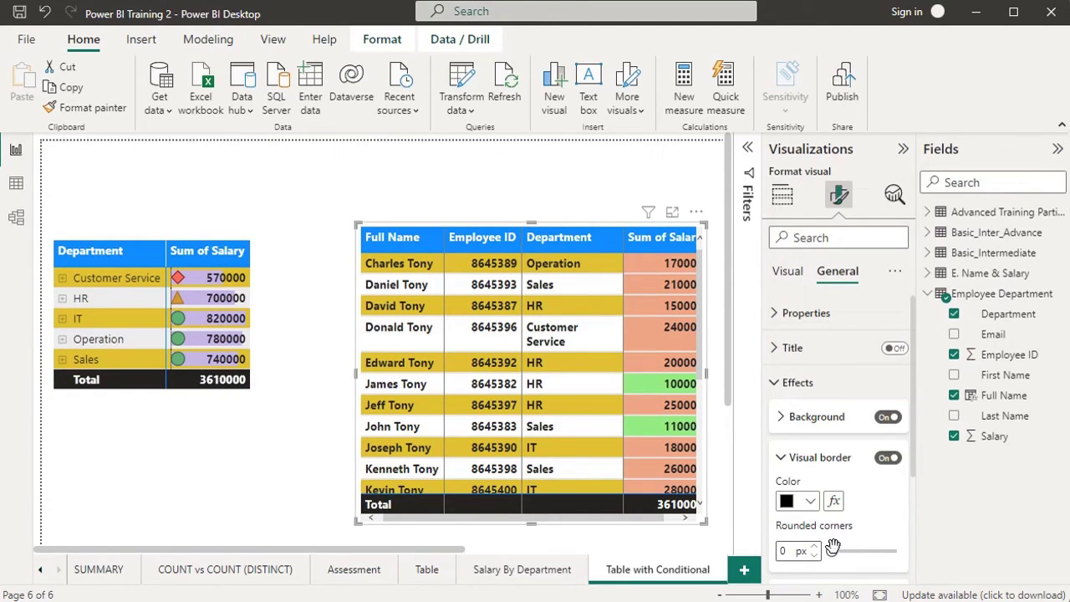
pyautogui.moveTo(832, 551); pyautogui.dragTo(854, 551)
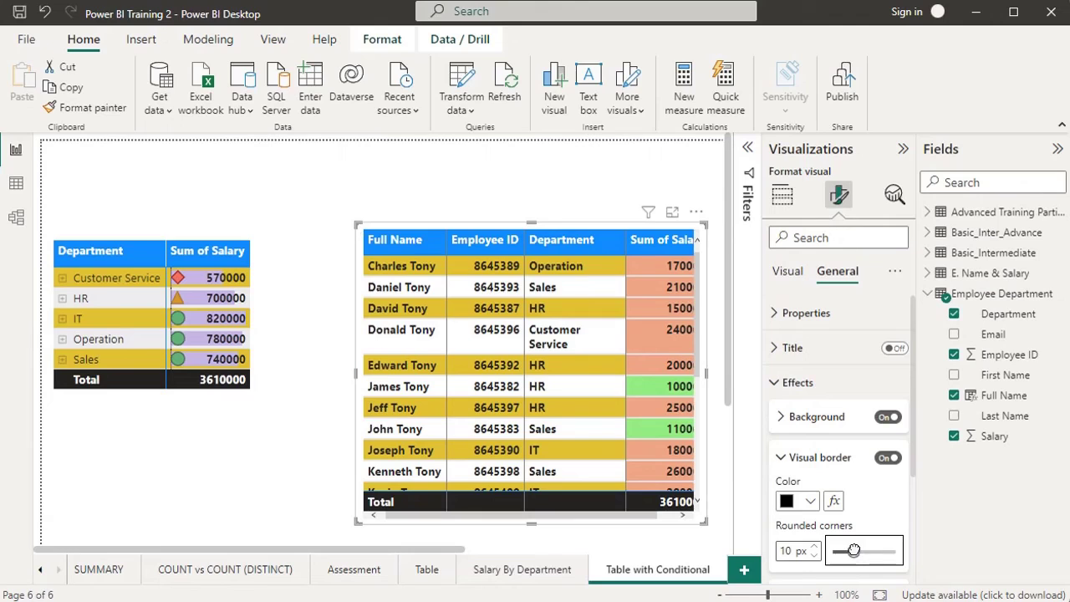
pyautogui.click(273, 369)
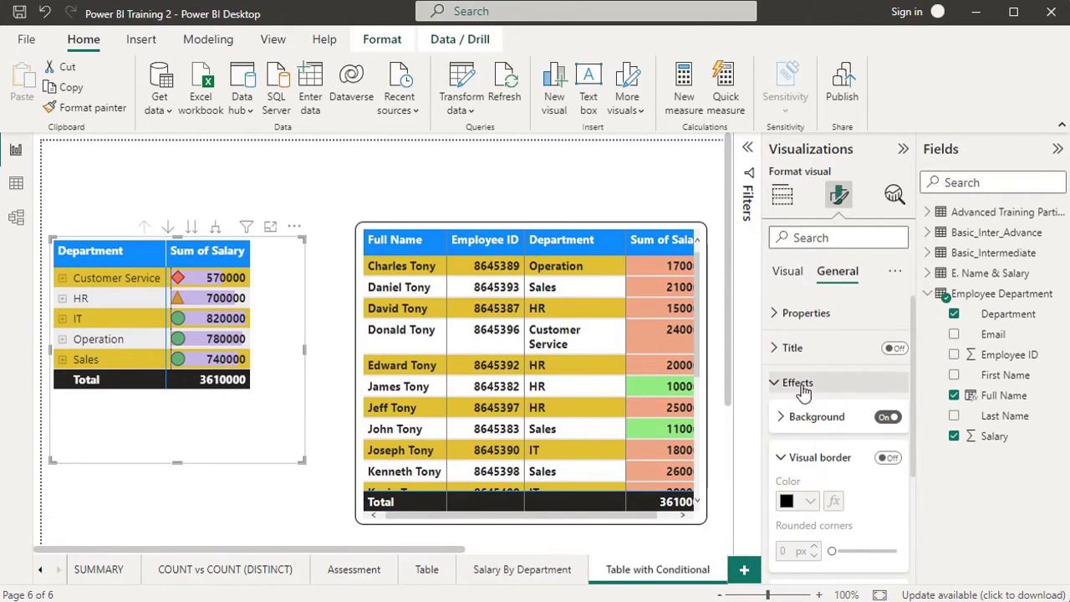
# Turn on a black border for the matrix with corners rounded to about 10 px
pyautogui.click(887, 459)
pyautogui.click(809, 501)
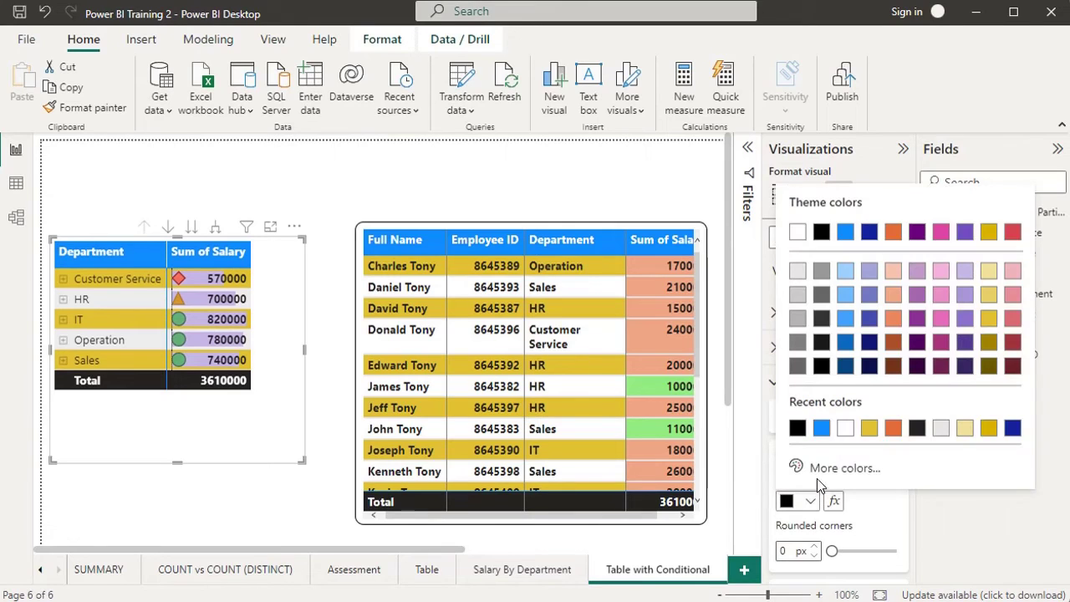
pyautogui.click(797, 428)
pyautogui.moveTo(832, 545); pyautogui.dragTo(854, 549)
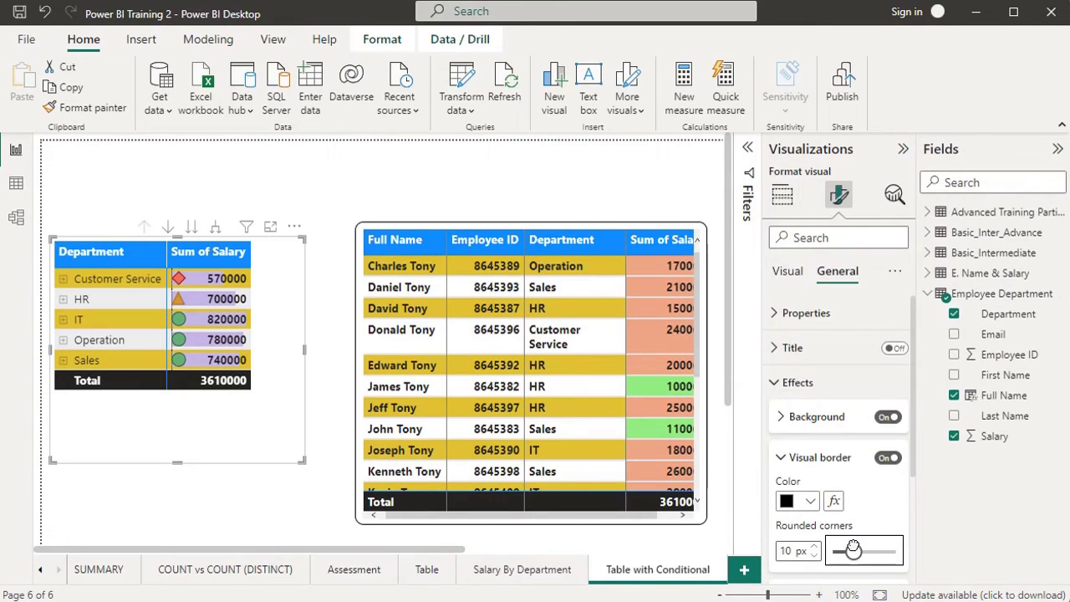
# Expand and collapse the matrix's Customer Service row to check its employees
pyautogui.click(164, 470)
pyautogui.click(66, 282)
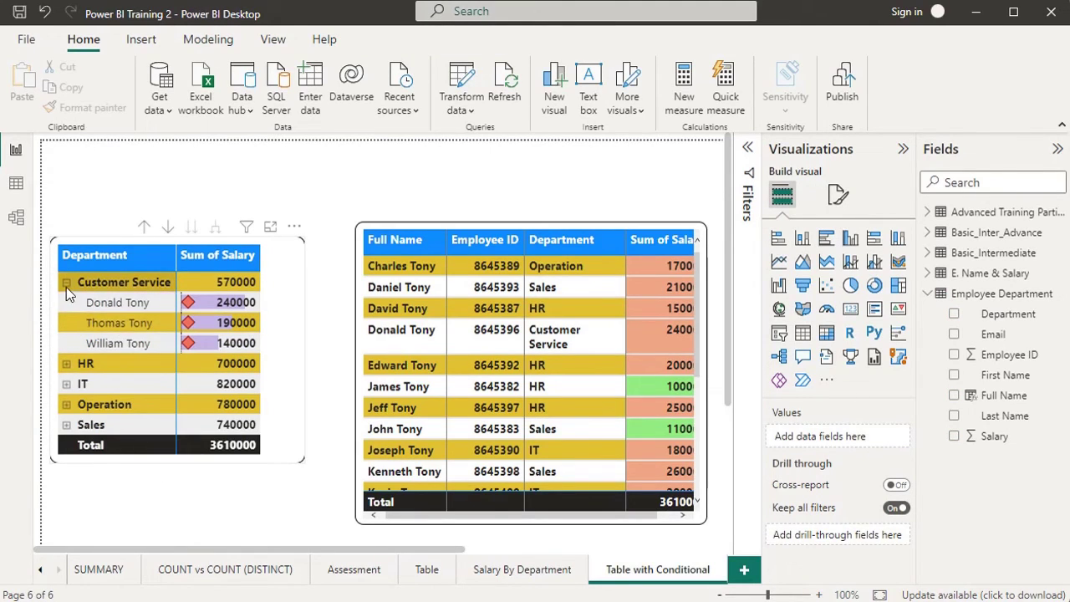
pyautogui.click(66, 286)
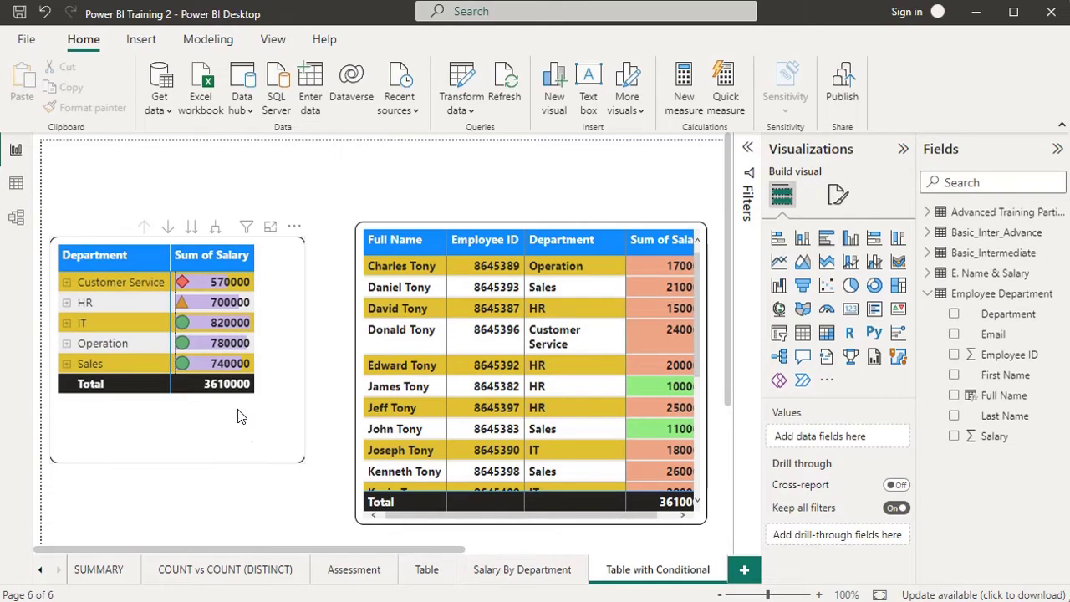
pyautogui.click(255, 437)
pyautogui.click(354, 199)
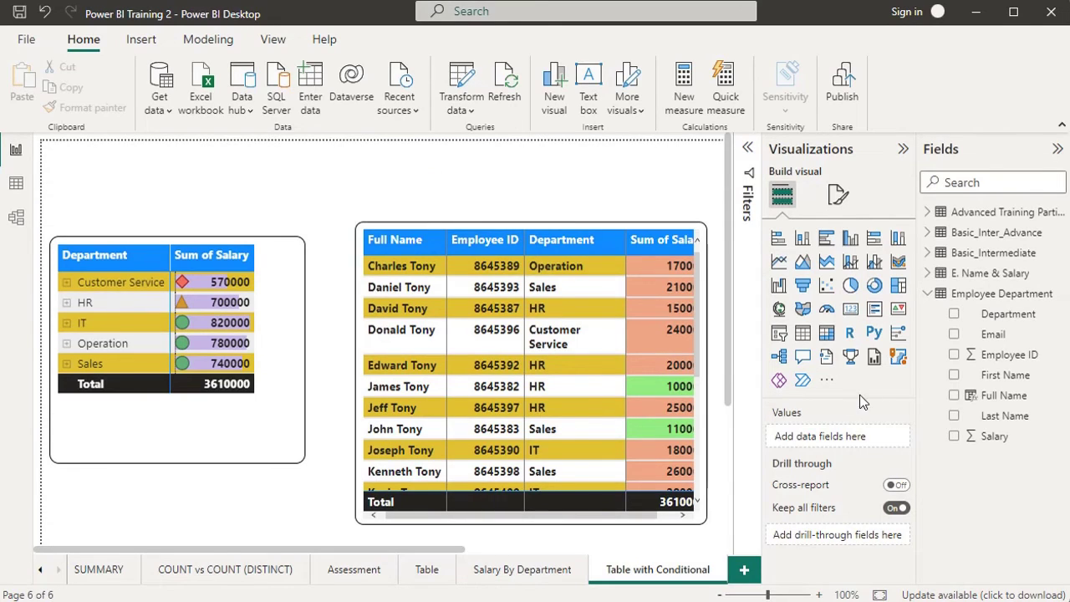
# Insert a slicer at the top of the canvas and give it the Department field
pyautogui.click(779, 333)
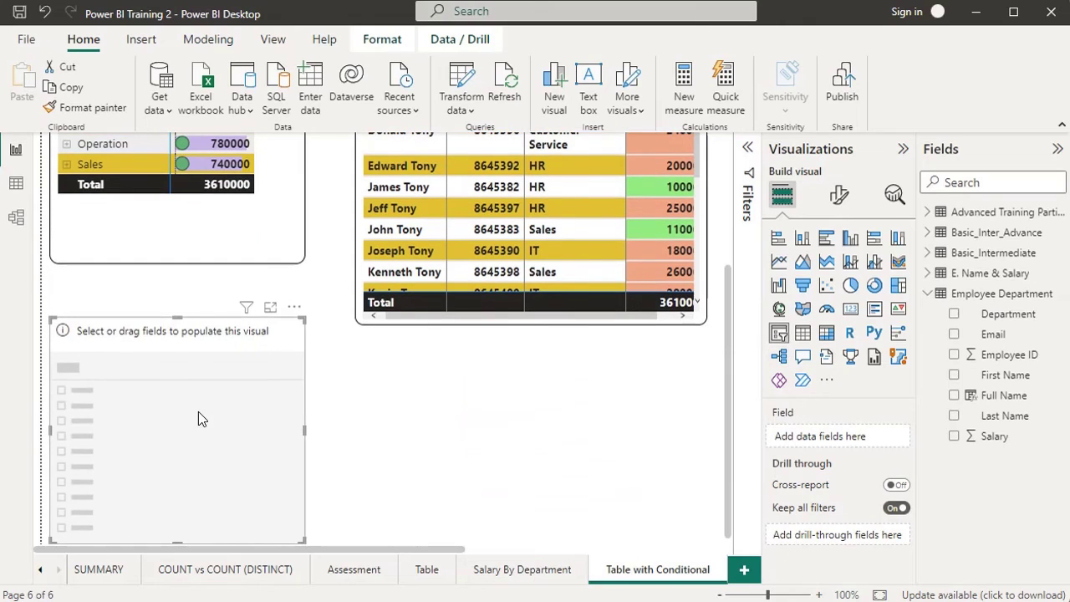
pyautogui.moveTo(199, 411); pyautogui.dragTo(234, 371)
pyautogui.scroll(3, 259, 468)
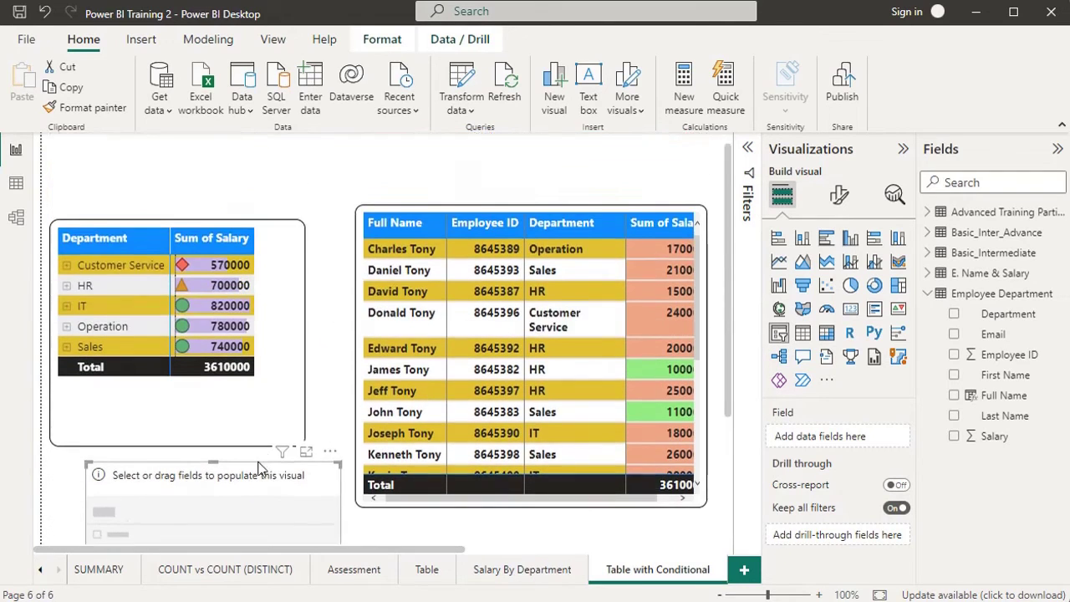
pyautogui.moveTo(259, 468); pyautogui.dragTo(431, 259)
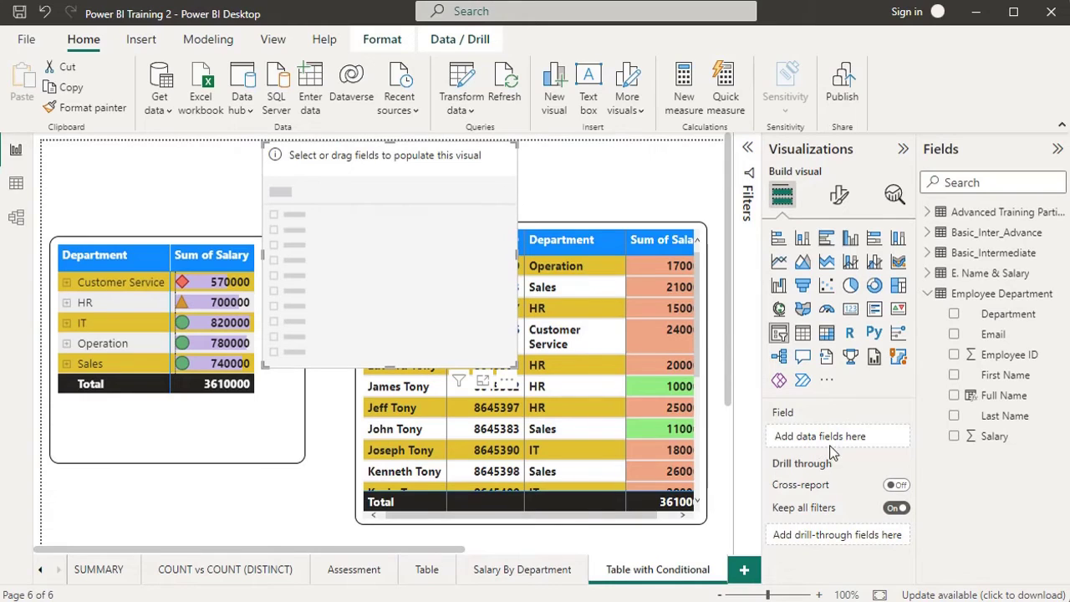
pyautogui.moveTo(1012, 320); pyautogui.dragTo(861, 434)
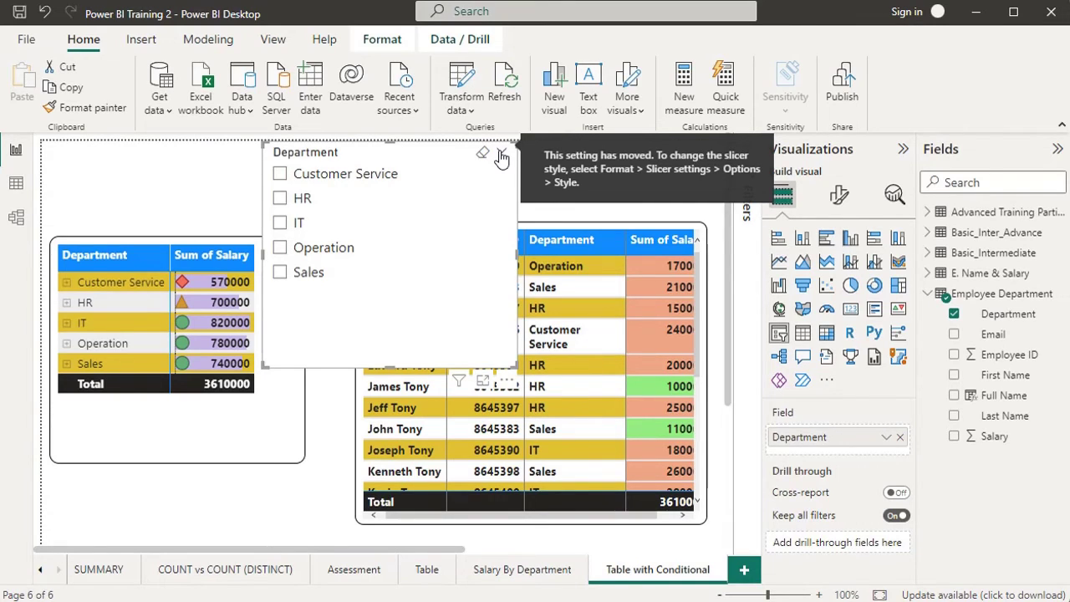
# Set the Department slicer style to Dropdown and shrink it into the top right above the table
pyautogui.click(840, 198)
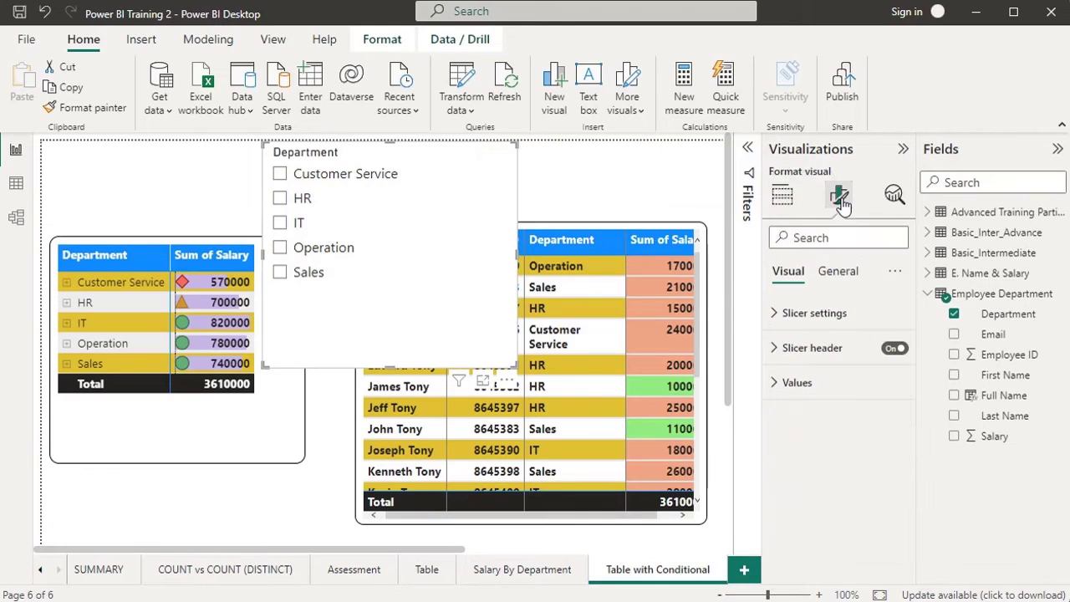
pyautogui.click(831, 322)
pyautogui.click(837, 392)
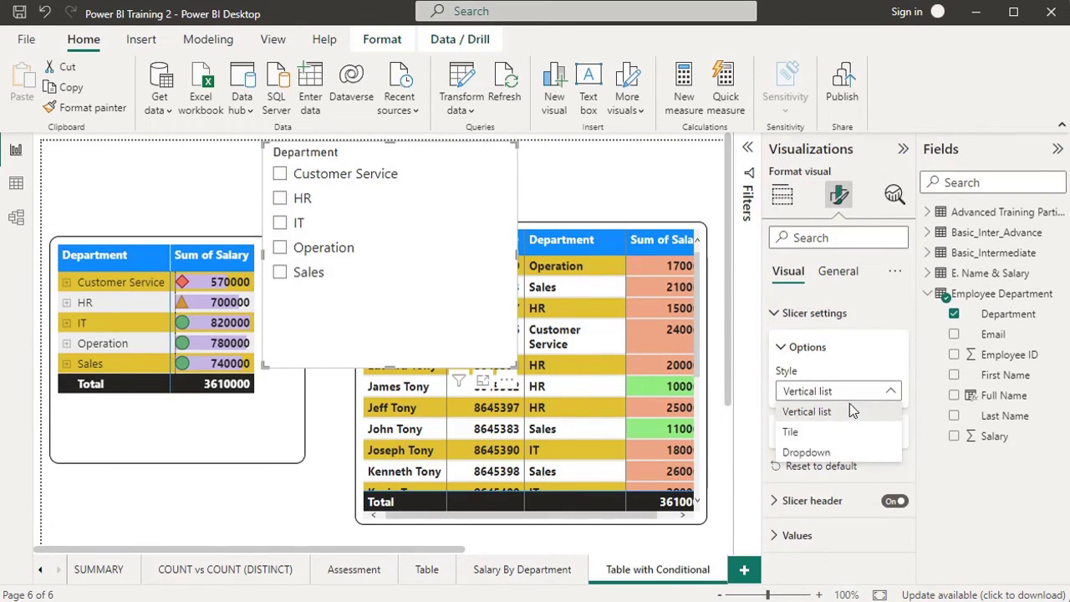
pyautogui.click(839, 452)
pyautogui.click(498, 177)
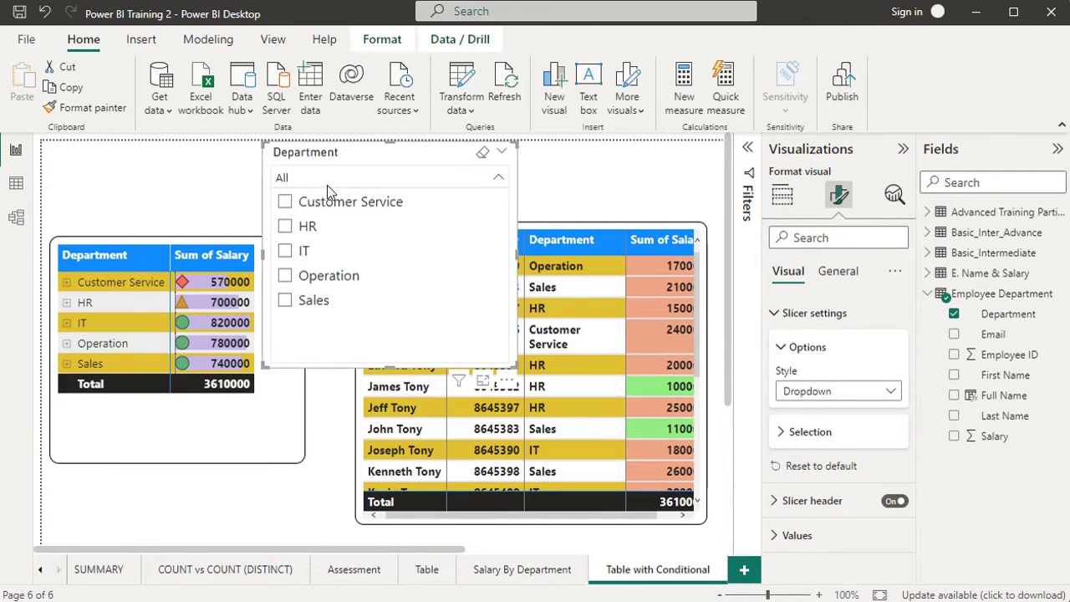
pyautogui.click(496, 178)
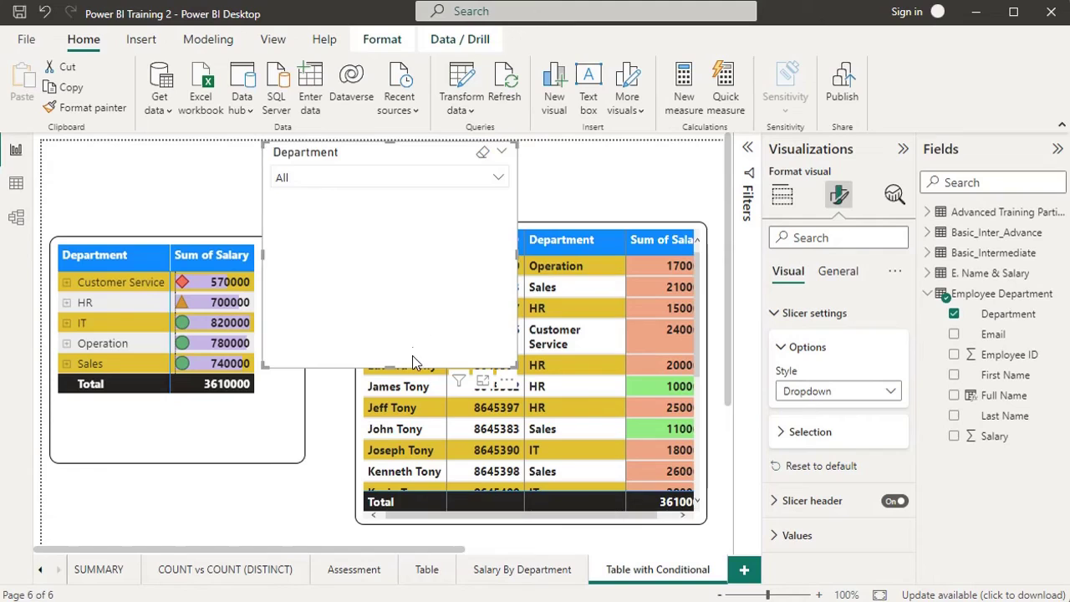
pyautogui.moveTo(397, 368); pyautogui.dragTo(398, 210)
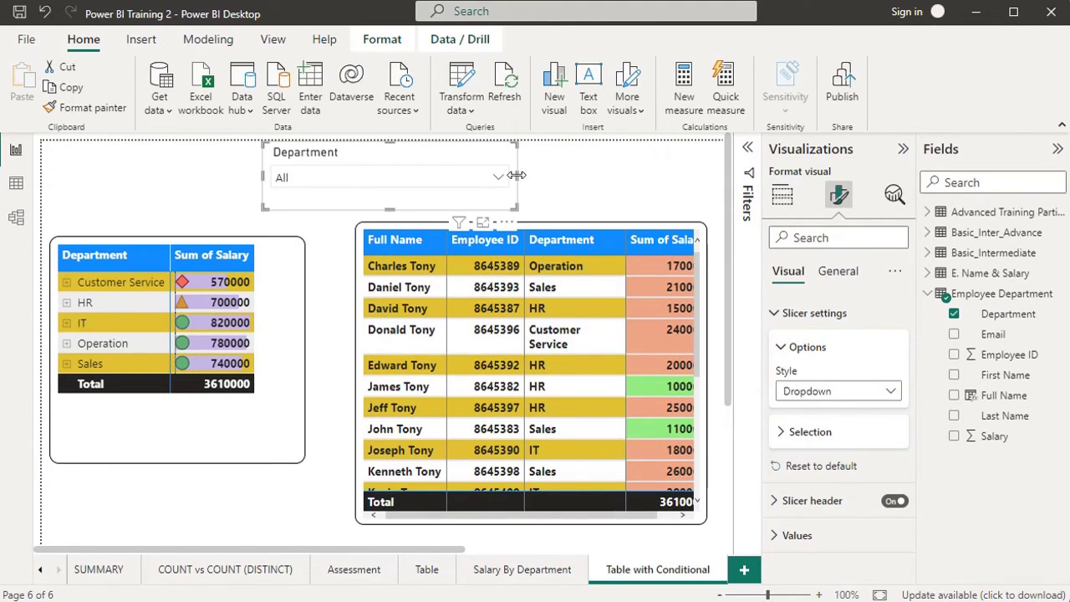
pyautogui.moveTo(516, 175)
pyautogui.mouseDown()
pyautogui.moveTo(418, 175)
pyautogui.moveTo(568, 211)
pyautogui.moveTo(656, 196)
pyautogui.mouseUp()
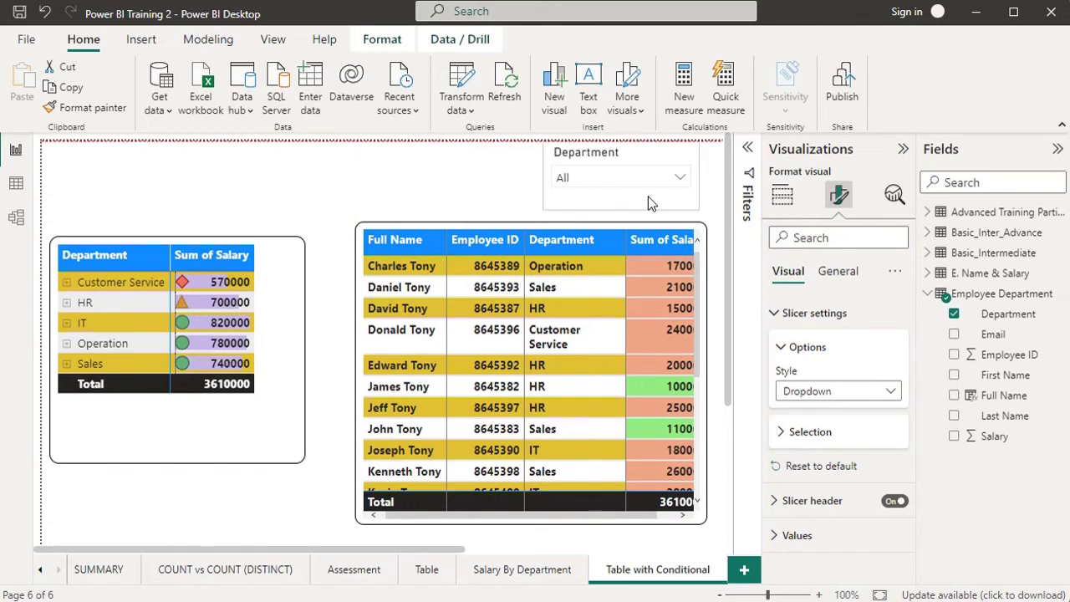
# Give the Department slicer a light grey background and a border with 8 px rounded corners
pyautogui.click(837, 275)
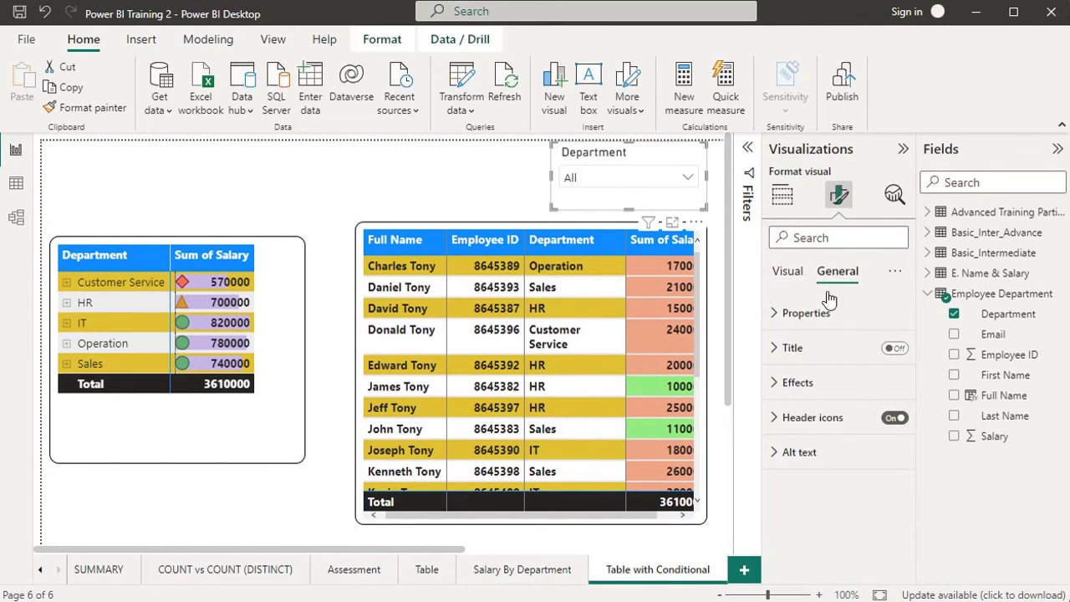
pyautogui.click(777, 383)
pyautogui.click(810, 461)
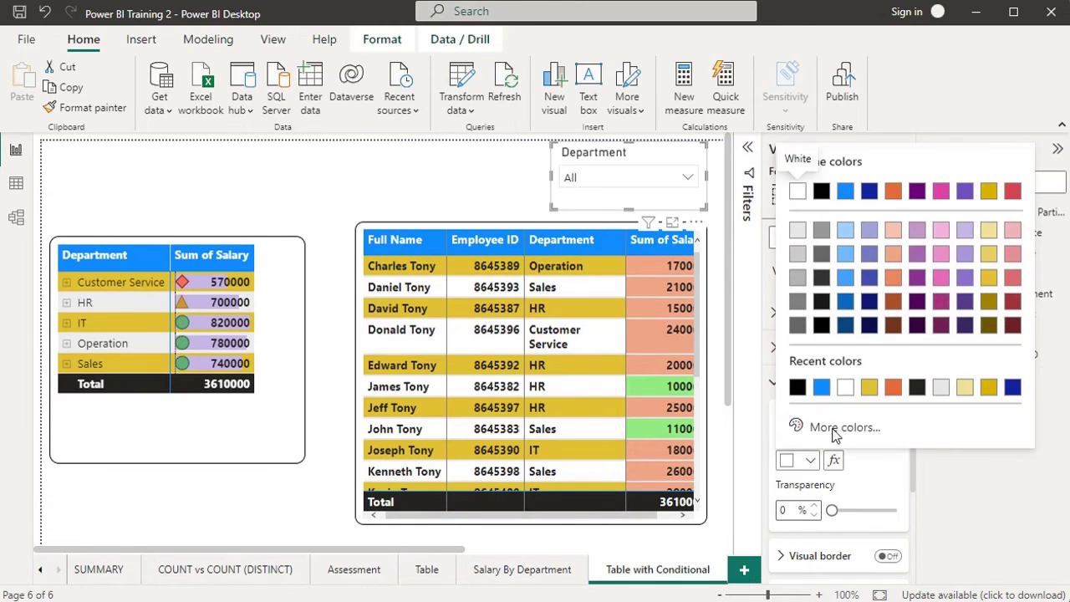
pyautogui.click(797, 256)
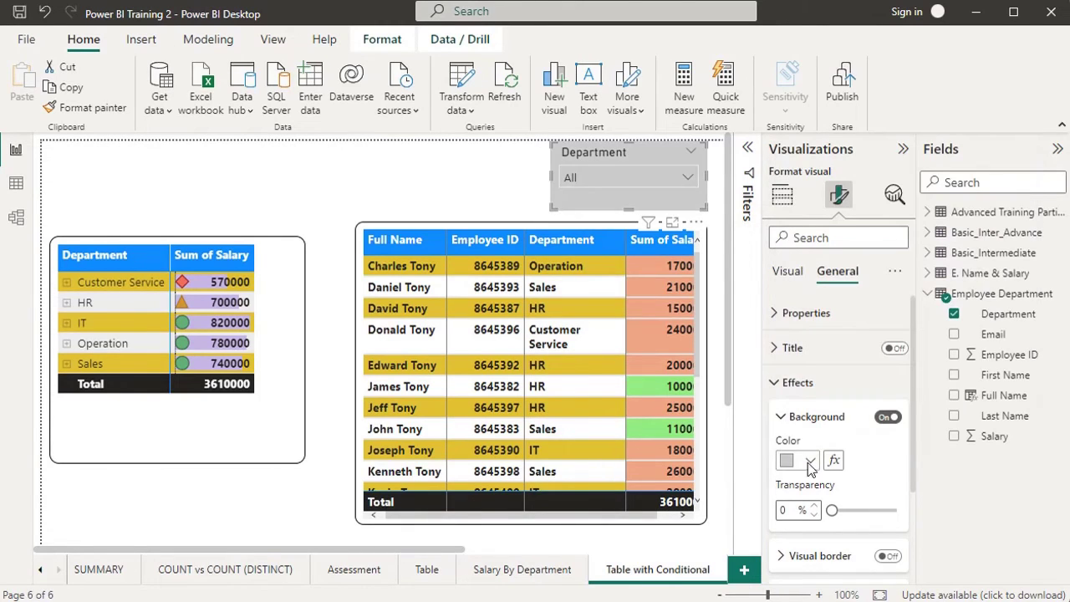
pyautogui.click(816, 418)
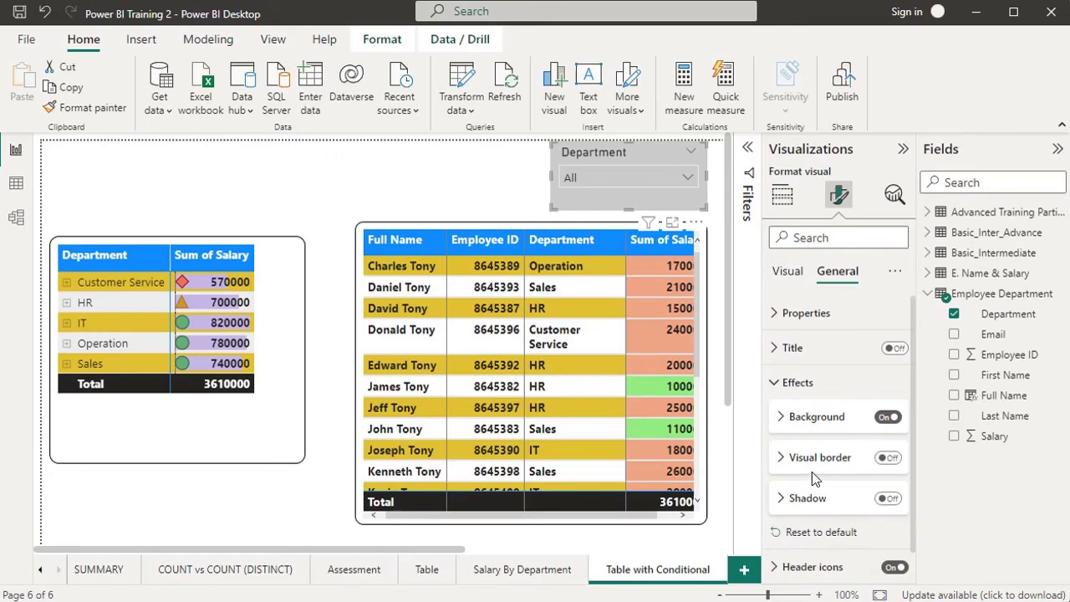
pyautogui.click(818, 457)
pyautogui.click(840, 499)
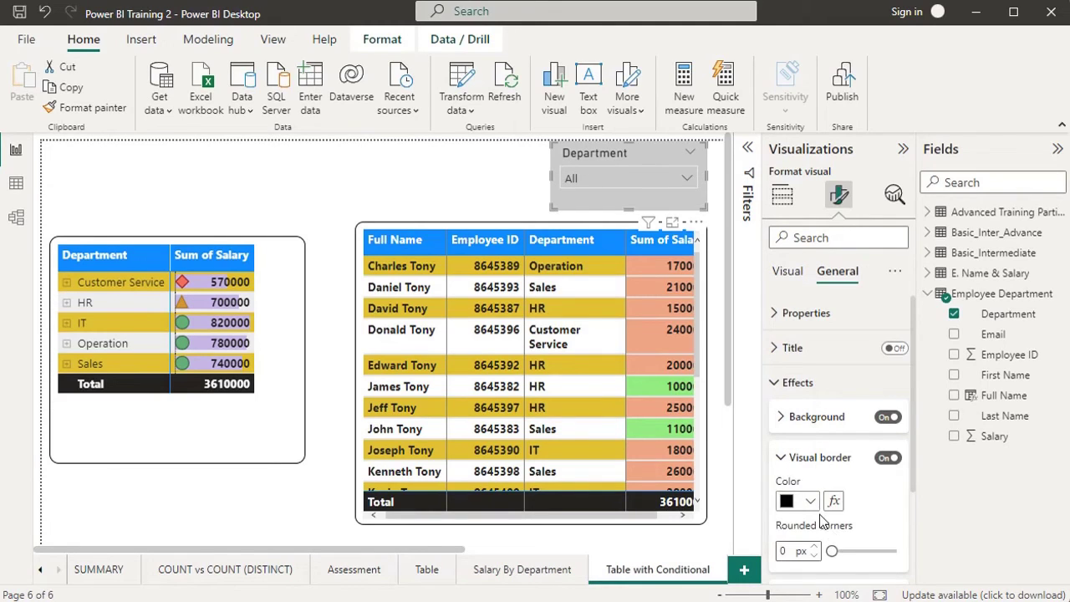
pyautogui.moveTo(834, 548); pyautogui.dragTo(848, 552)
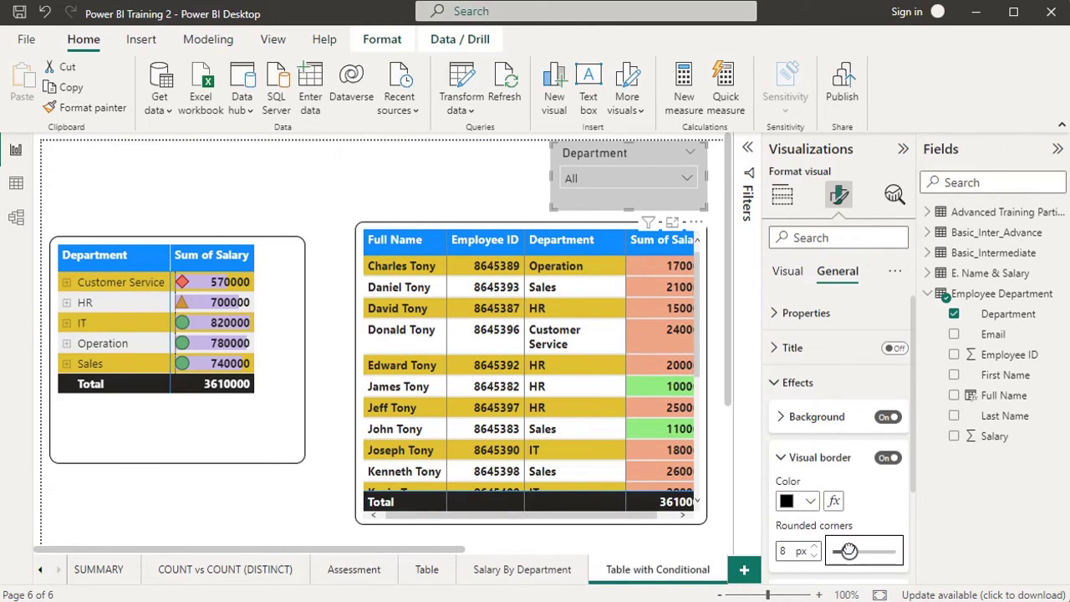
pyautogui.click(796, 382)
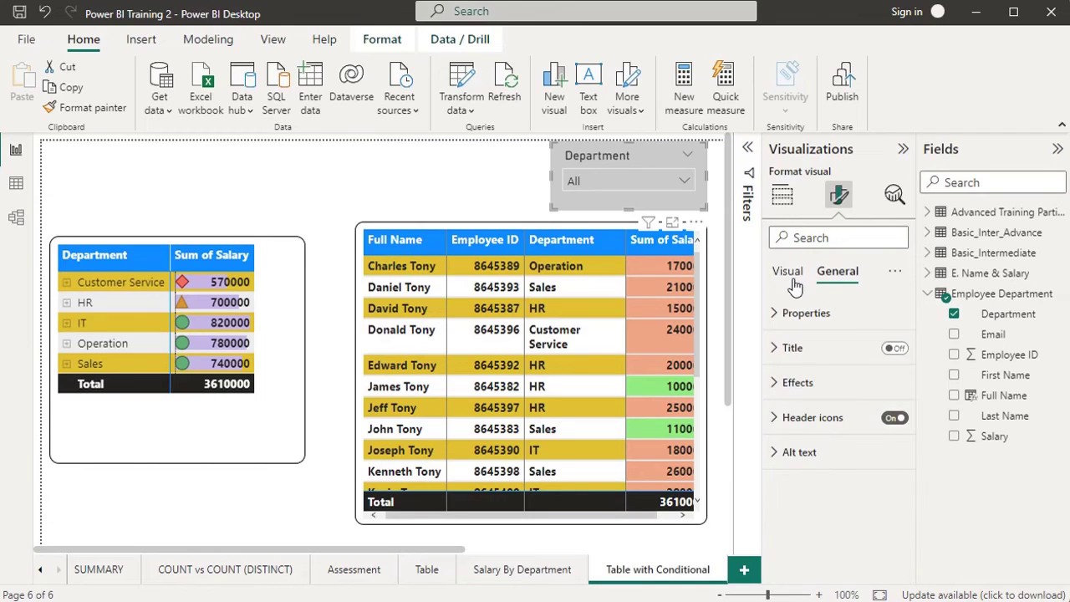
# Make the Department slicer's header text bold
pyautogui.click(609, 178)
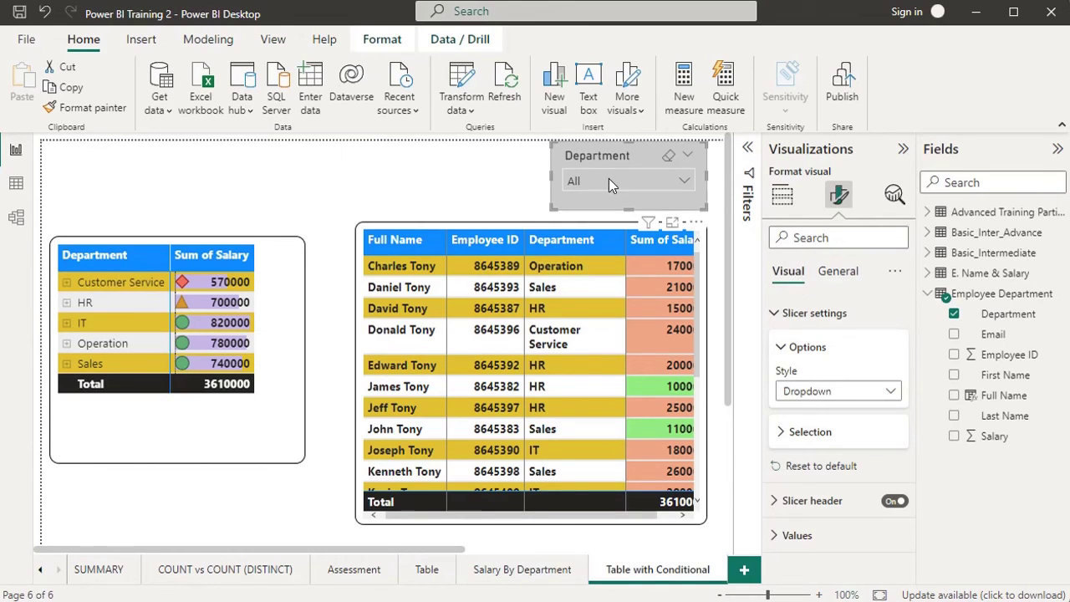
pyautogui.click(807, 321)
pyautogui.click(806, 350)
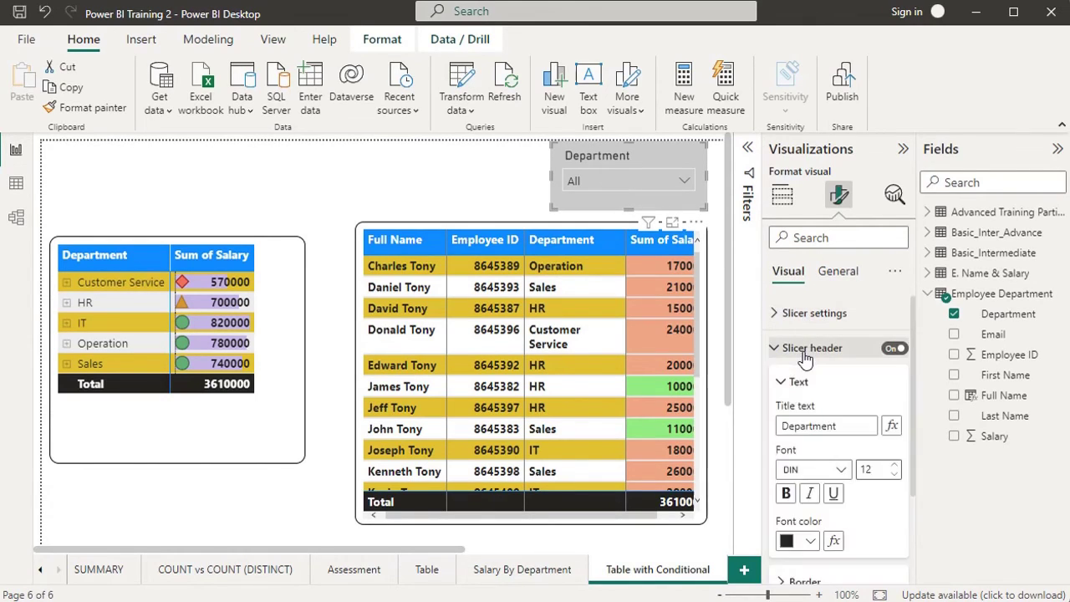
pyautogui.click(786, 493)
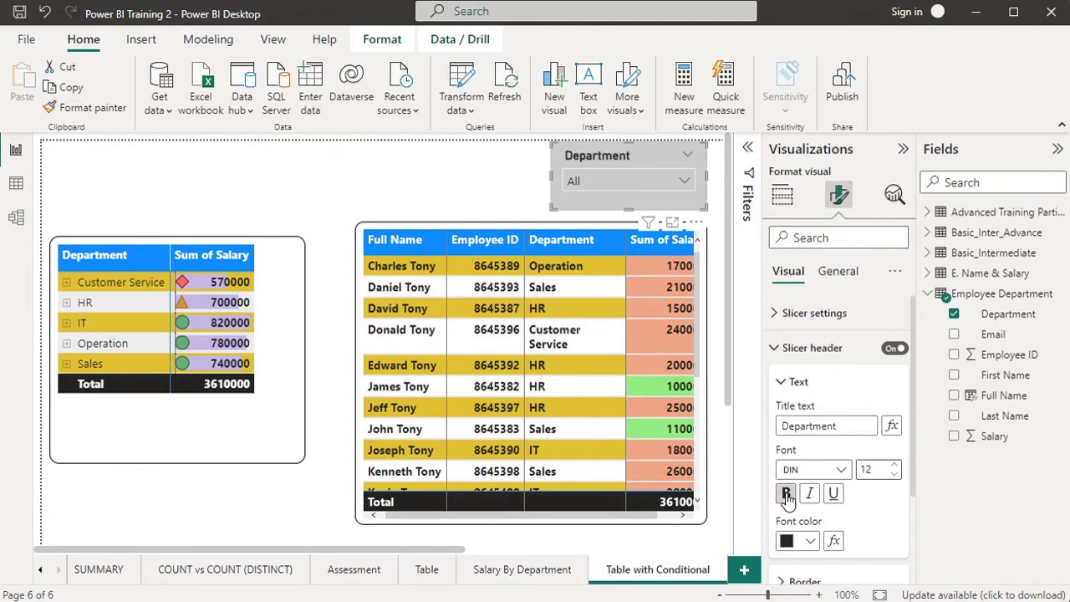
pyautogui.click(803, 348)
pyautogui.click(623, 180)
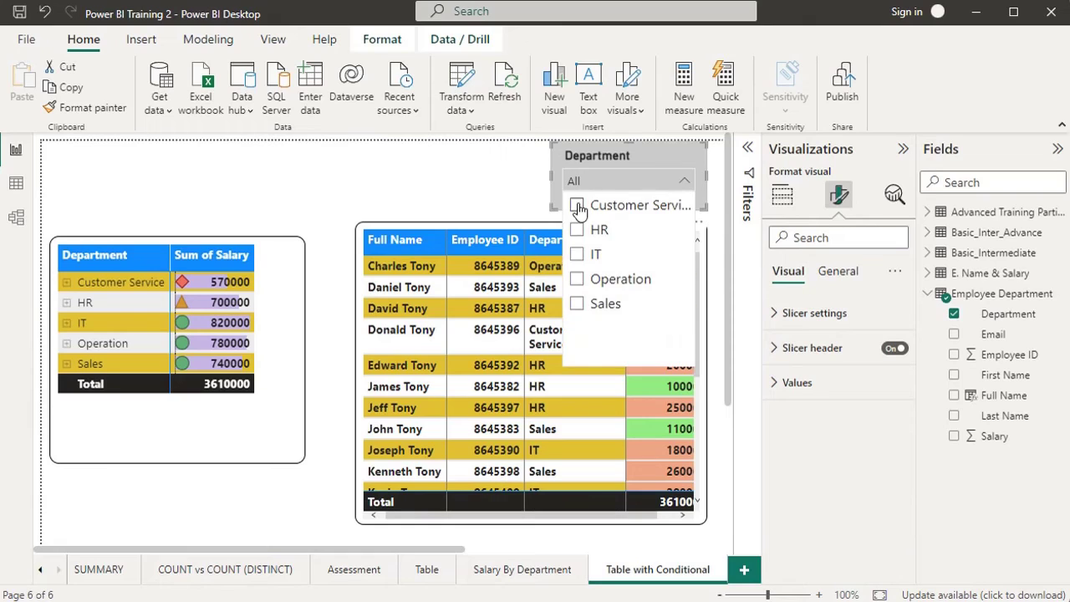
pyautogui.click(577, 231)
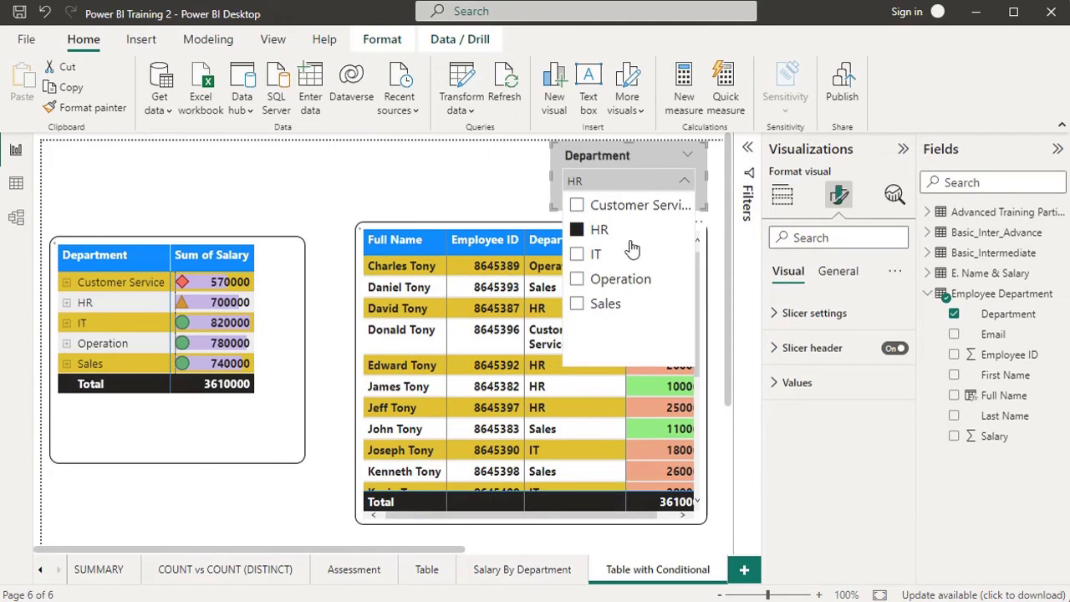
pyautogui.click(509, 194)
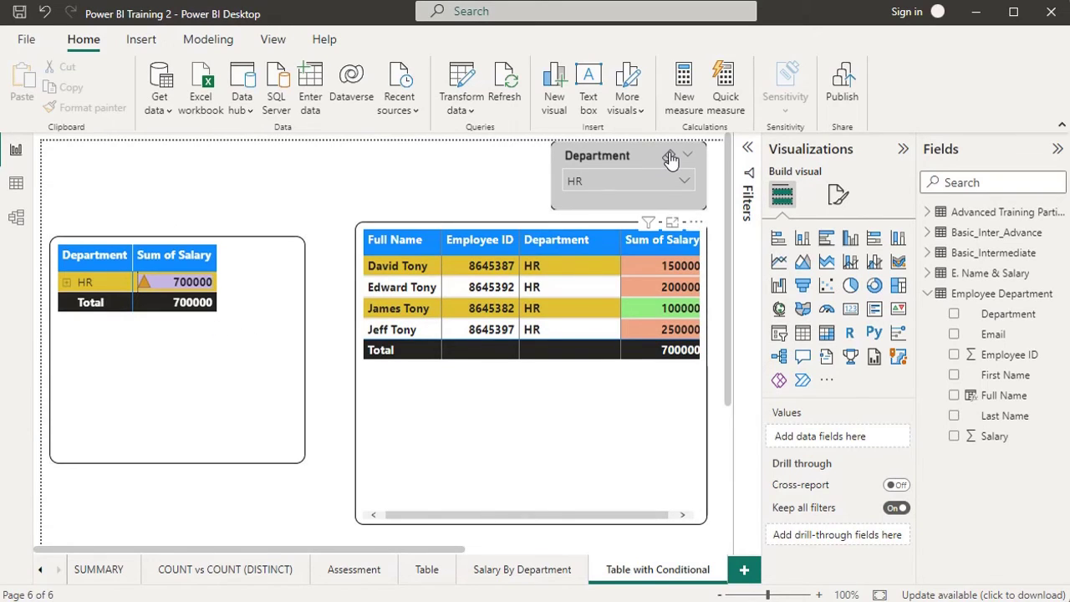
pyautogui.click(670, 159)
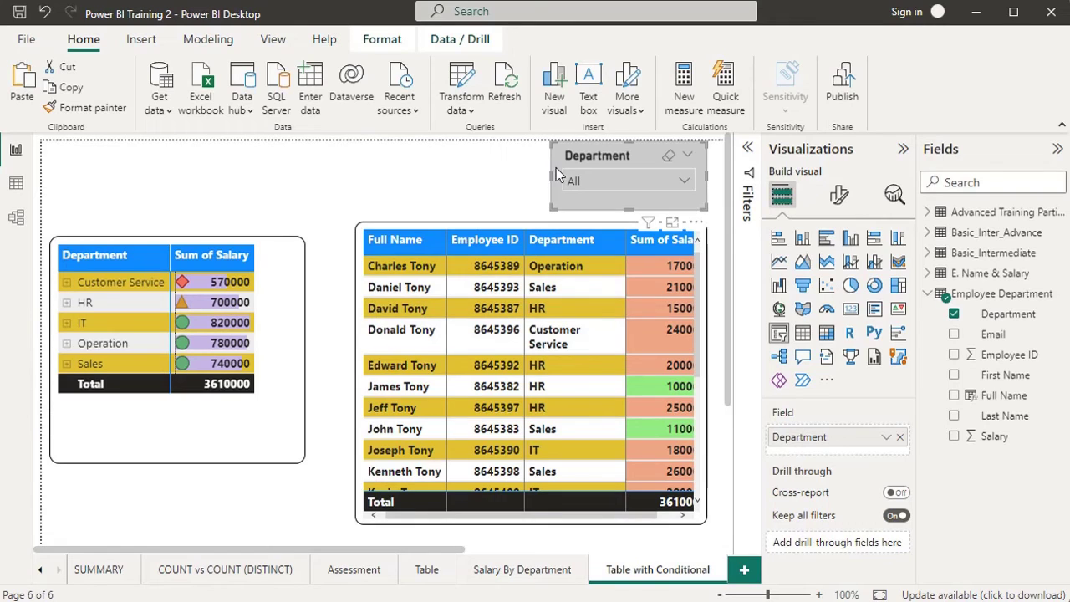
# Paste a copy of the Department slicer to its left and switch its field to Full Name
pyautogui.click(405, 179)
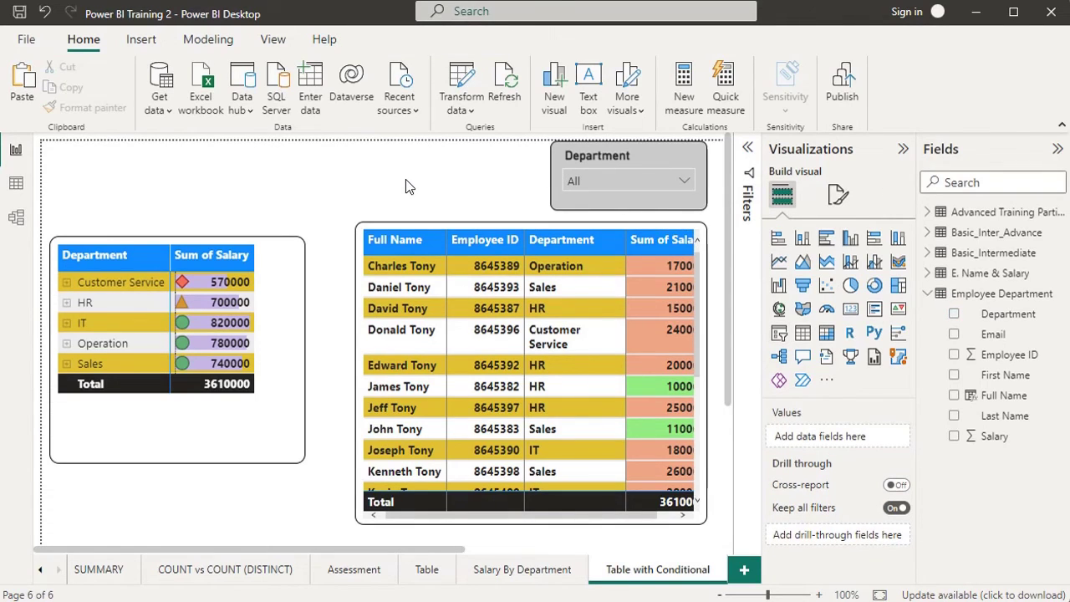
pyautogui.hotkey('ctrl', 'v')
pyautogui.moveTo(546, 212); pyautogui.dragTo(351, 211)
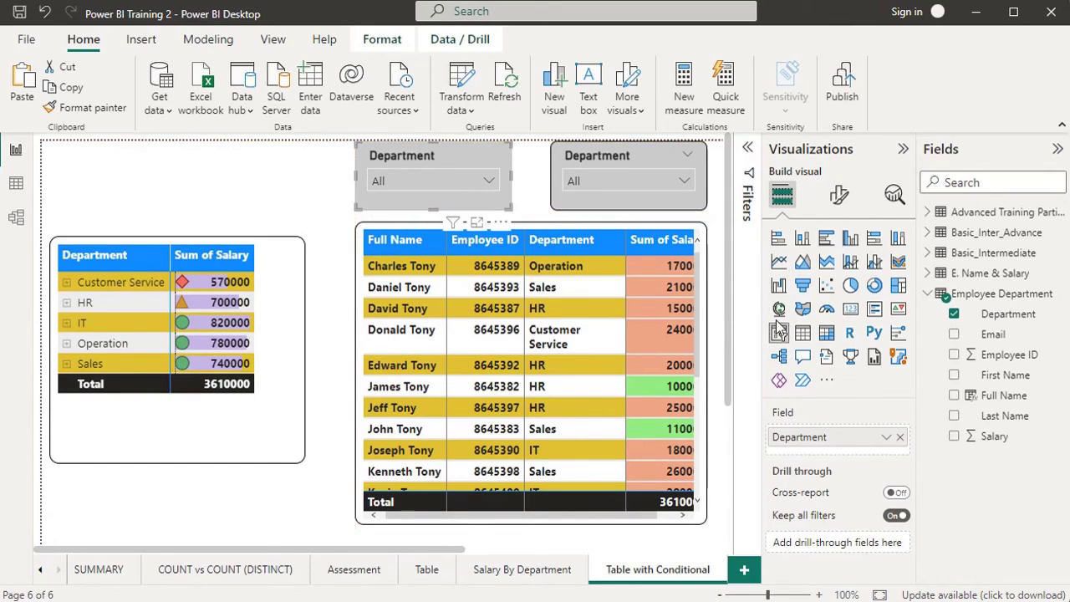
pyautogui.click(896, 437)
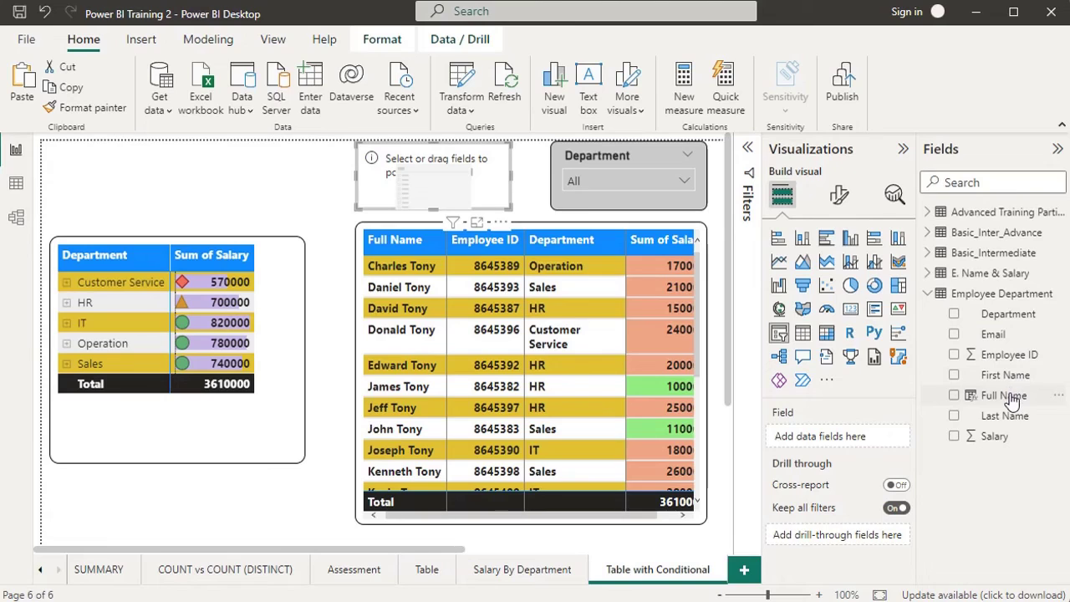
pyautogui.moveTo(1003, 396); pyautogui.dragTo(865, 436)
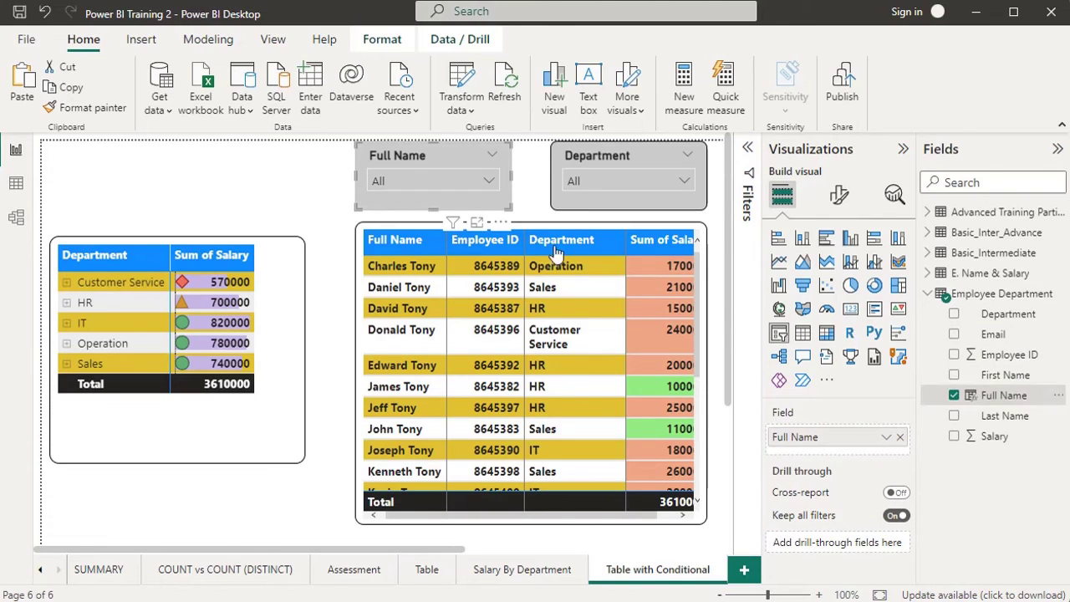
pyautogui.click(451, 181)
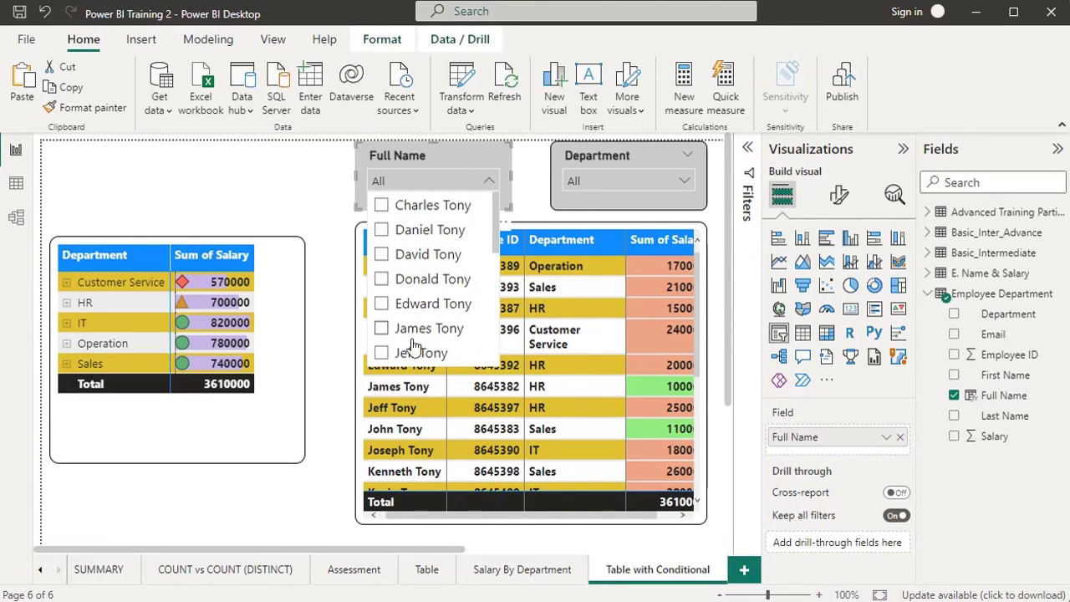
pyautogui.click(380, 254)
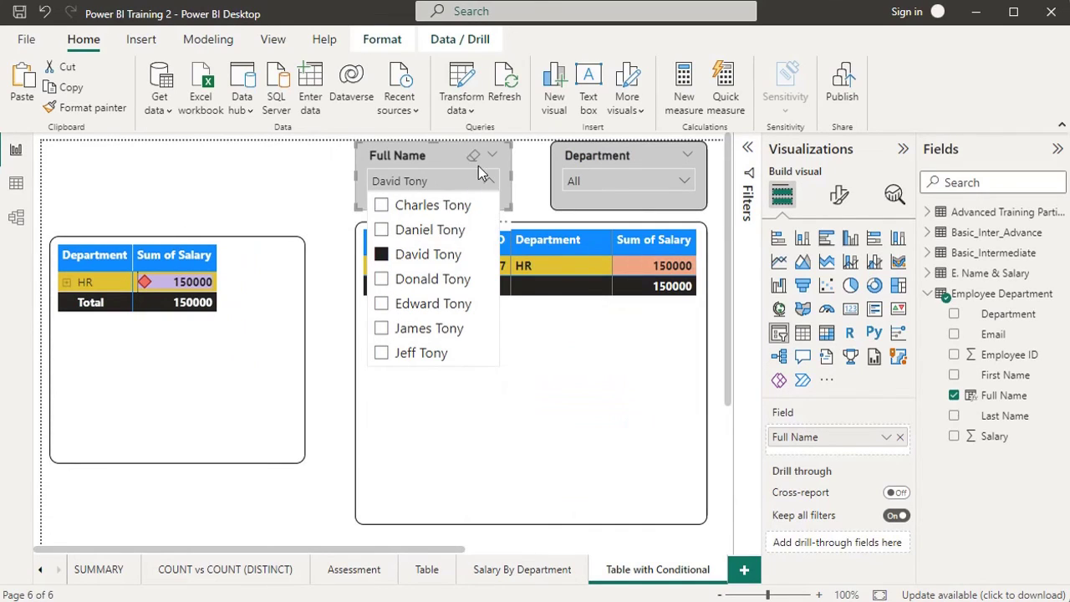
pyautogui.click(474, 159)
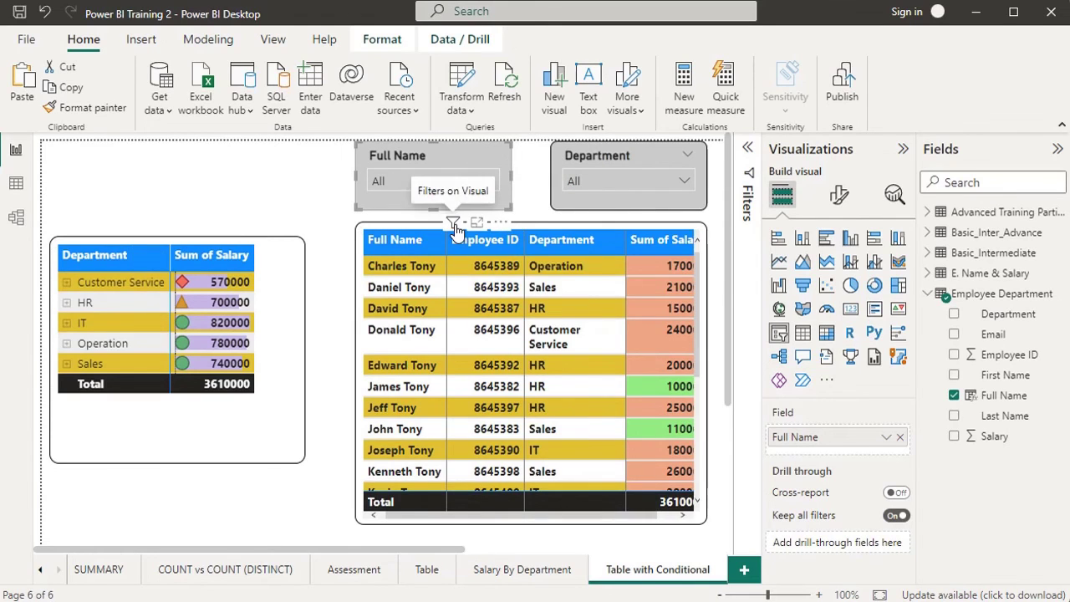
pyautogui.moveTo(453, 222)
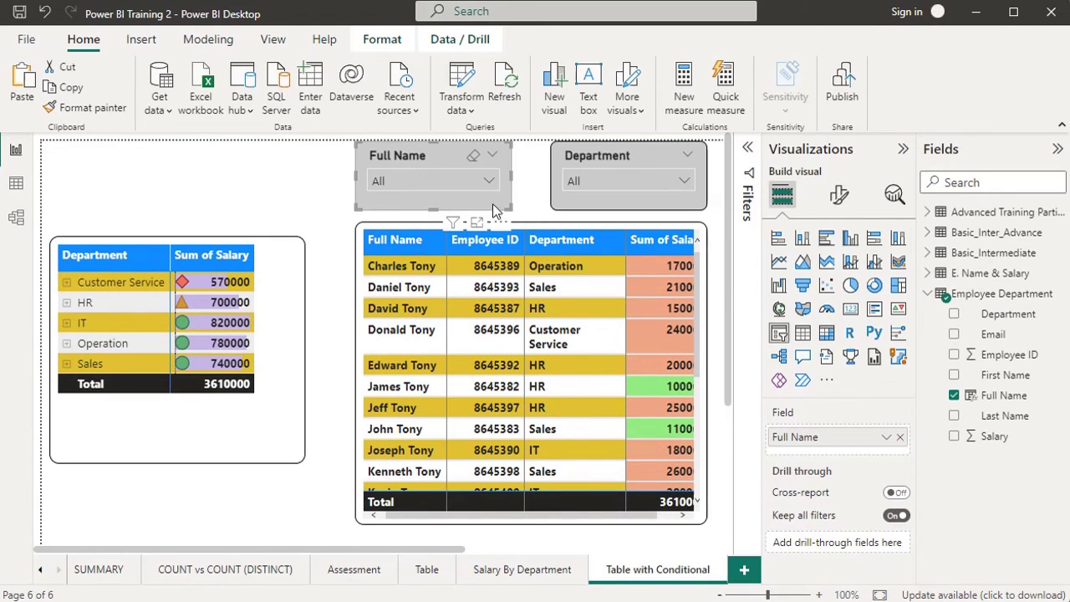
pyautogui.click(500, 224)
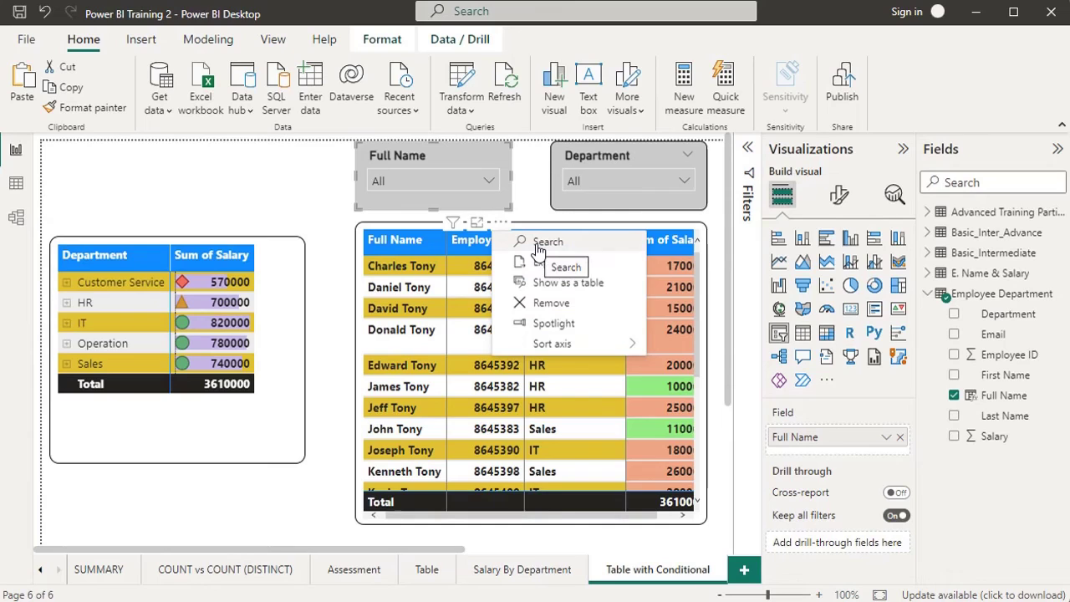
pyautogui.press('Escape')
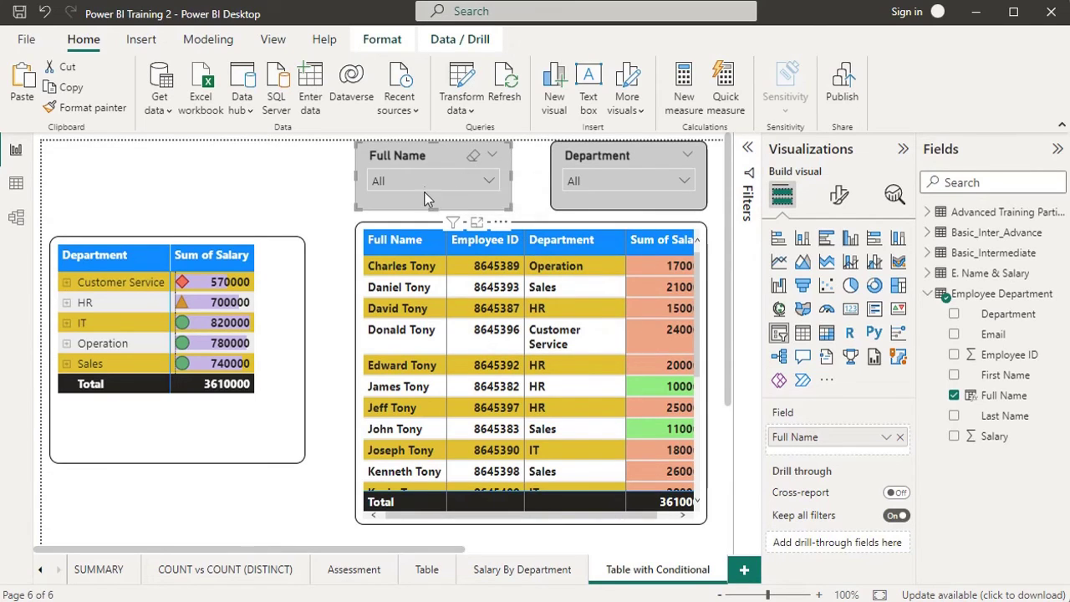
pyautogui.click(441, 182)
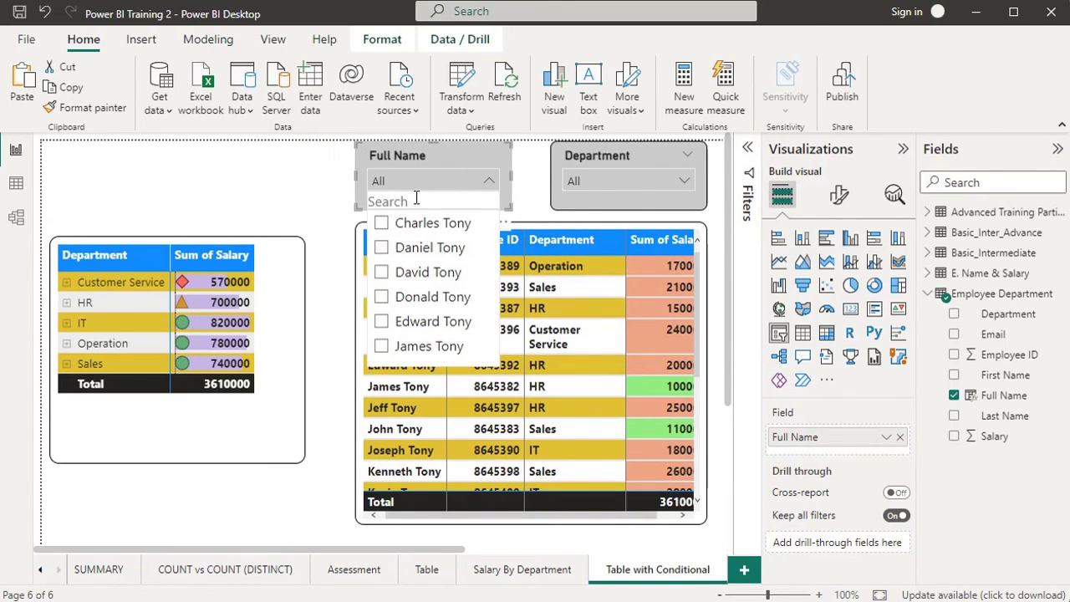
pyautogui.write('da')
pyautogui.write('c')
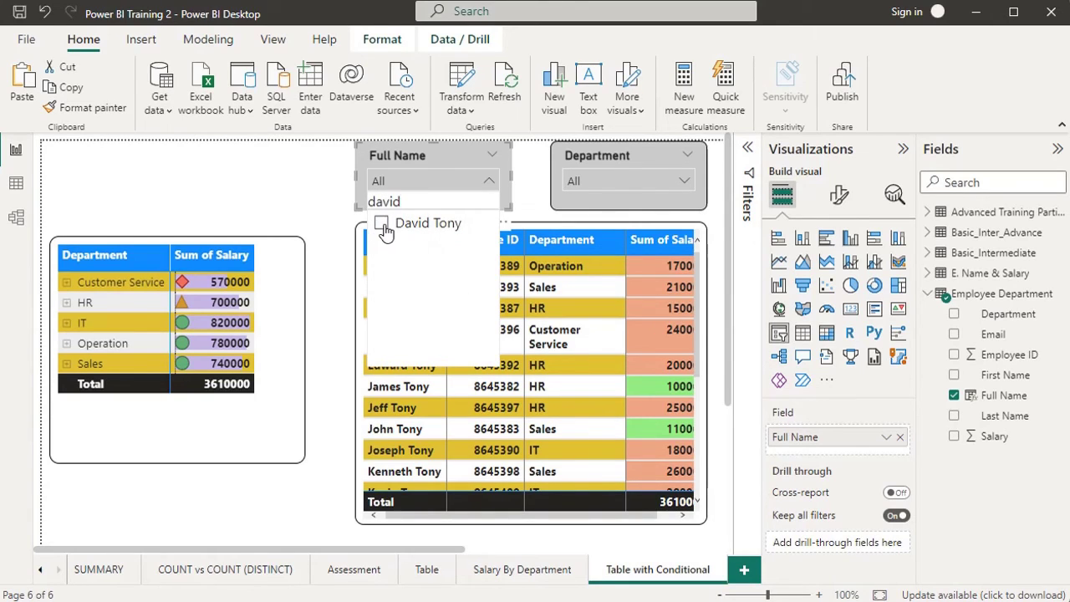
pyautogui.click(382, 225)
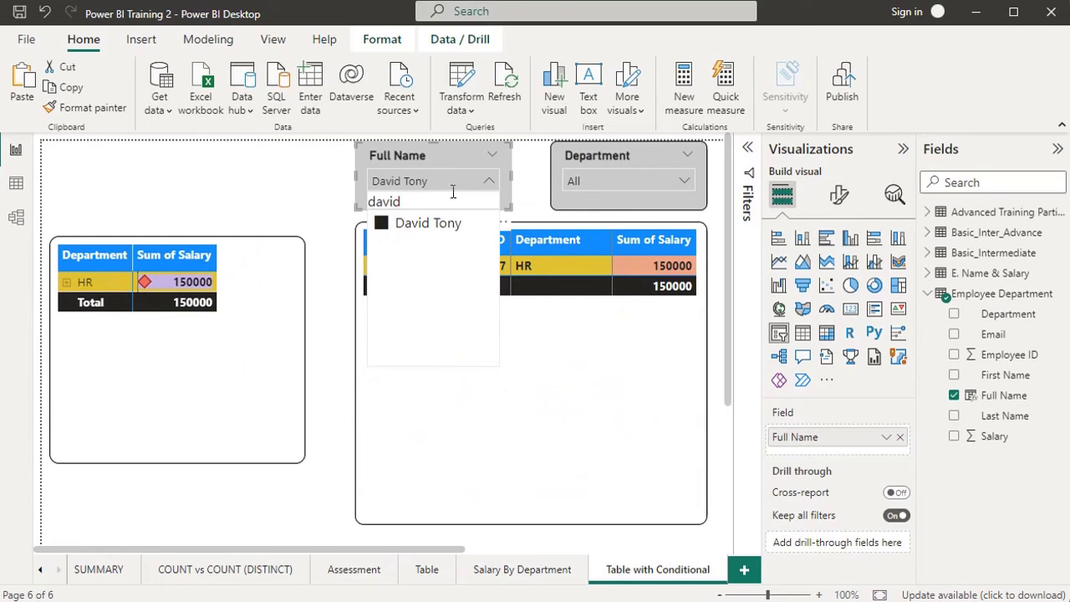
pyautogui.click(474, 161)
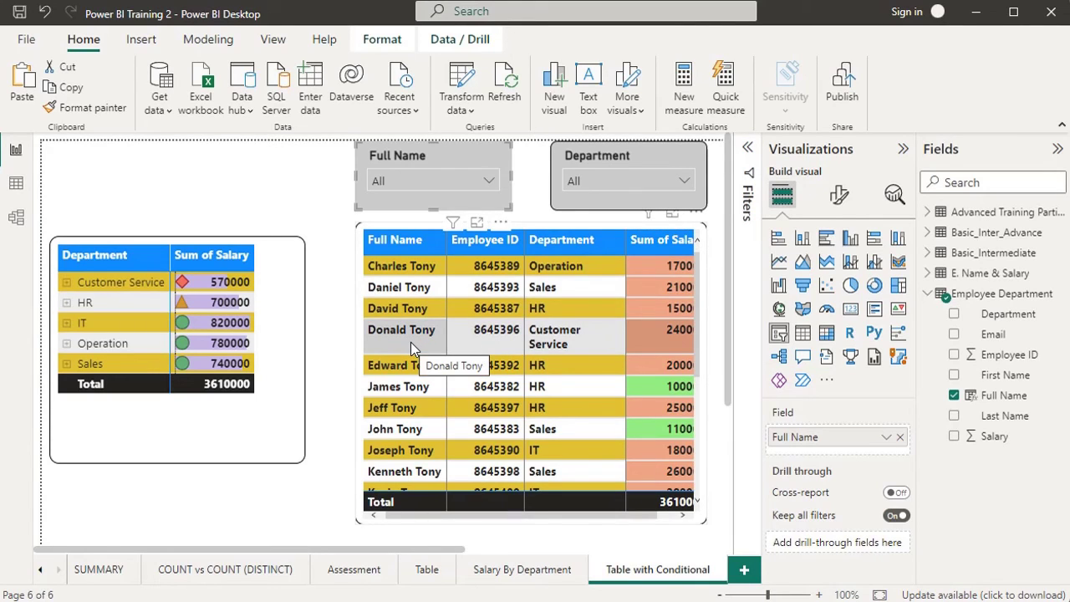
# Drag the Department salary matrix up so its top aligns with the employee table
pyautogui.moveTo(288, 433); pyautogui.dragTo(284, 428)
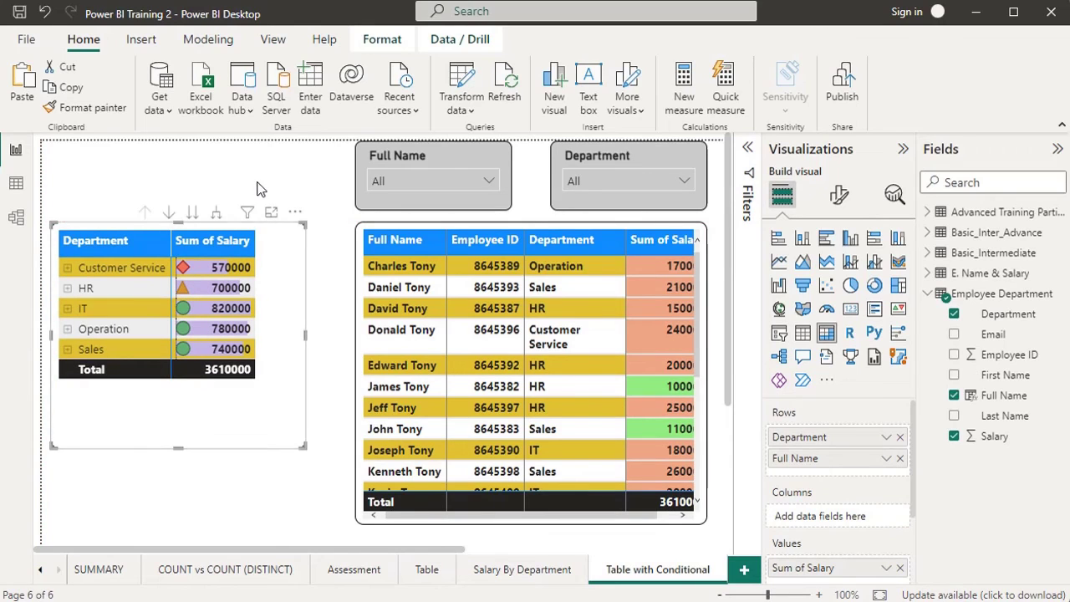
pyautogui.click(255, 186)
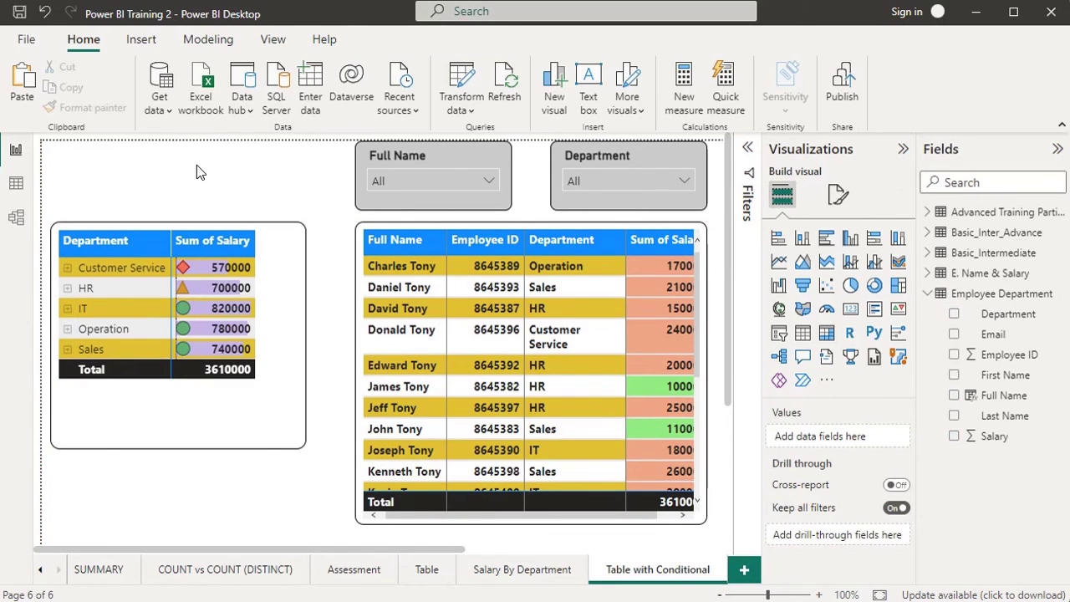
pyautogui.click(140, 40)
# Insert a rounded rectangle and resize it into a header band at the page's top-left
pyautogui.click(629, 88)
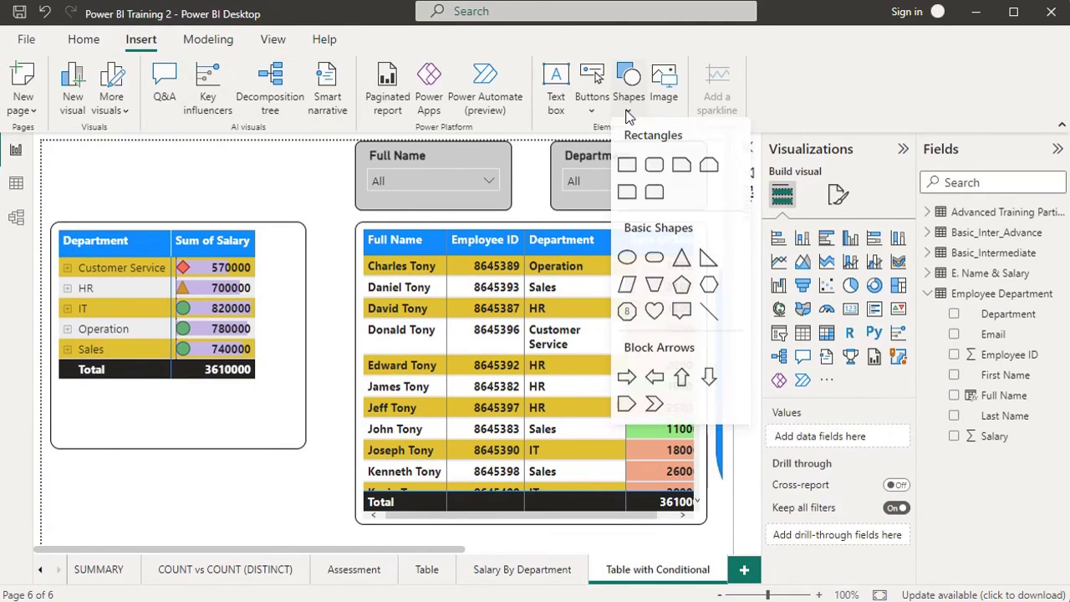
pyautogui.click(654, 169)
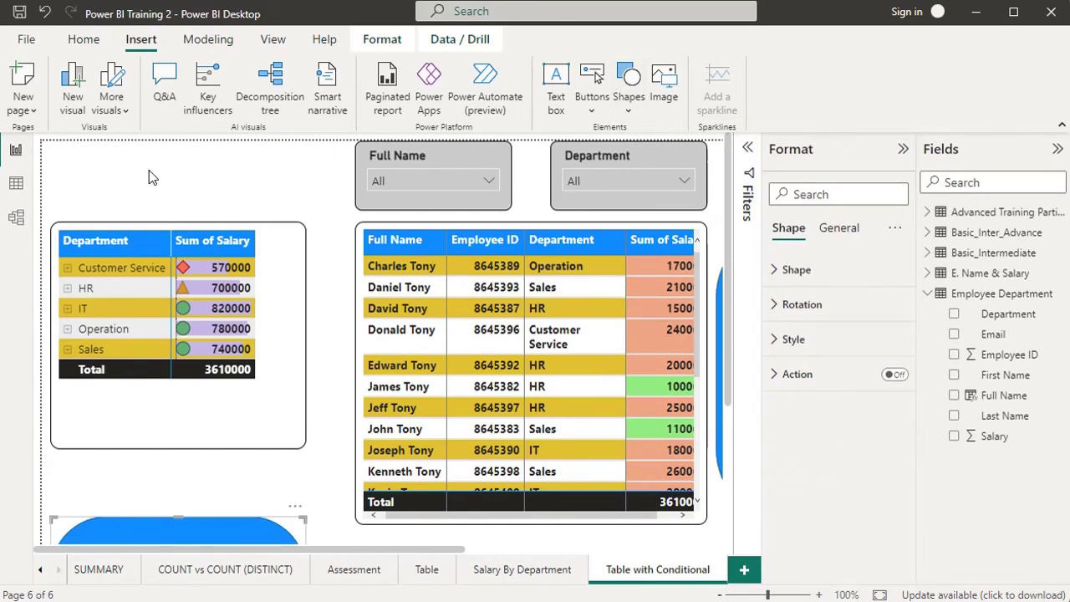
pyautogui.moveTo(195, 530); pyautogui.dragTo(189, 144)
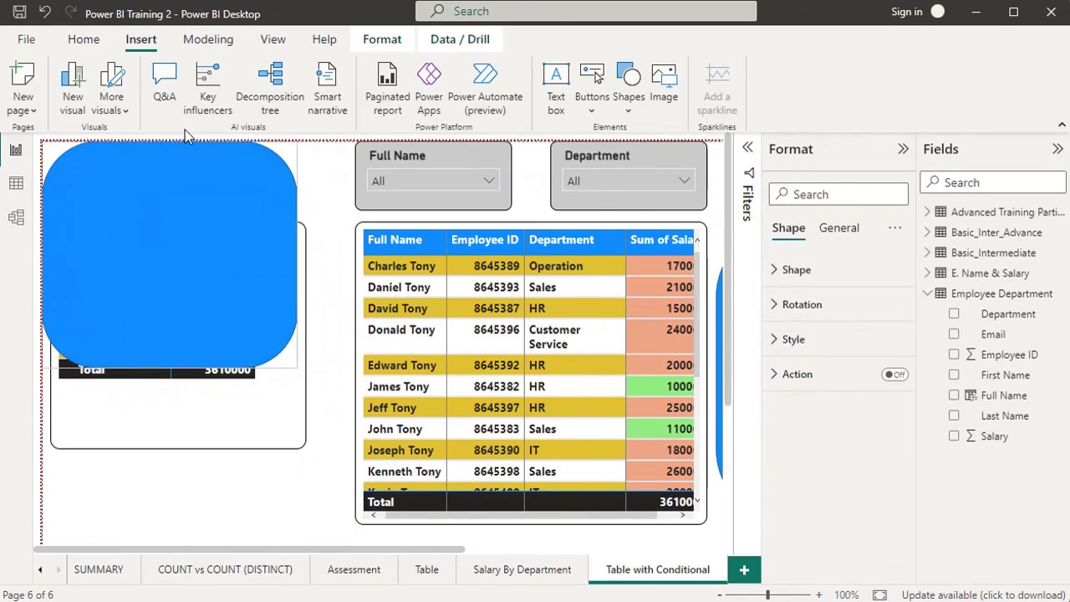
pyautogui.moveTo(169, 368); pyautogui.dragTo(171, 209)
pyautogui.moveTo(298, 176)
pyautogui.mouseDown()
pyautogui.moveTo(317, 178)
pyautogui.moveTo(272, 184)
pyautogui.mouseUp()
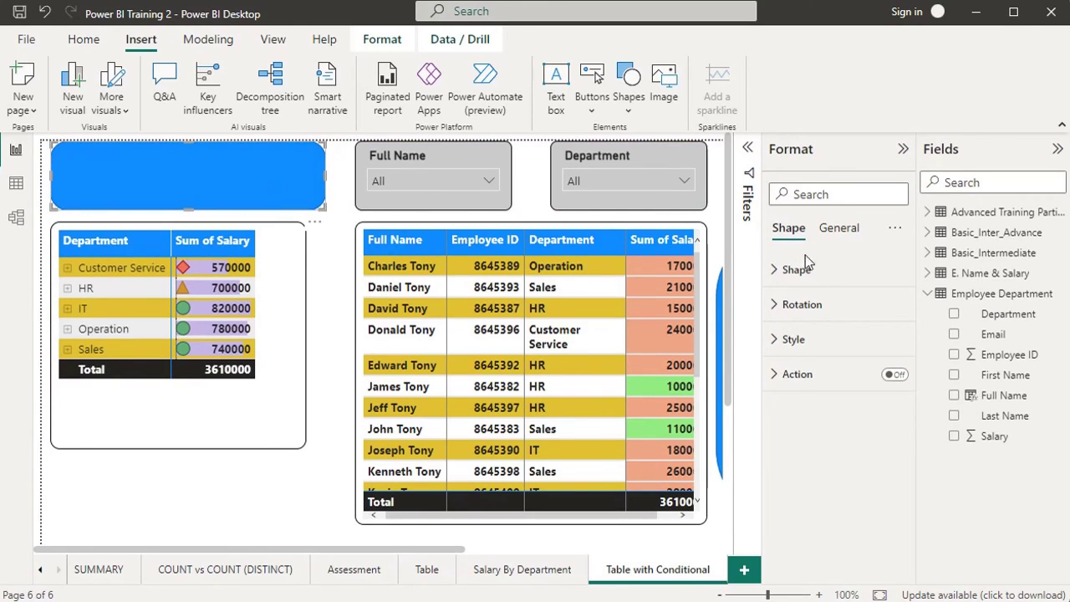
# Turn on the text label inside the rounded rectangle shape
pyautogui.click(798, 339)
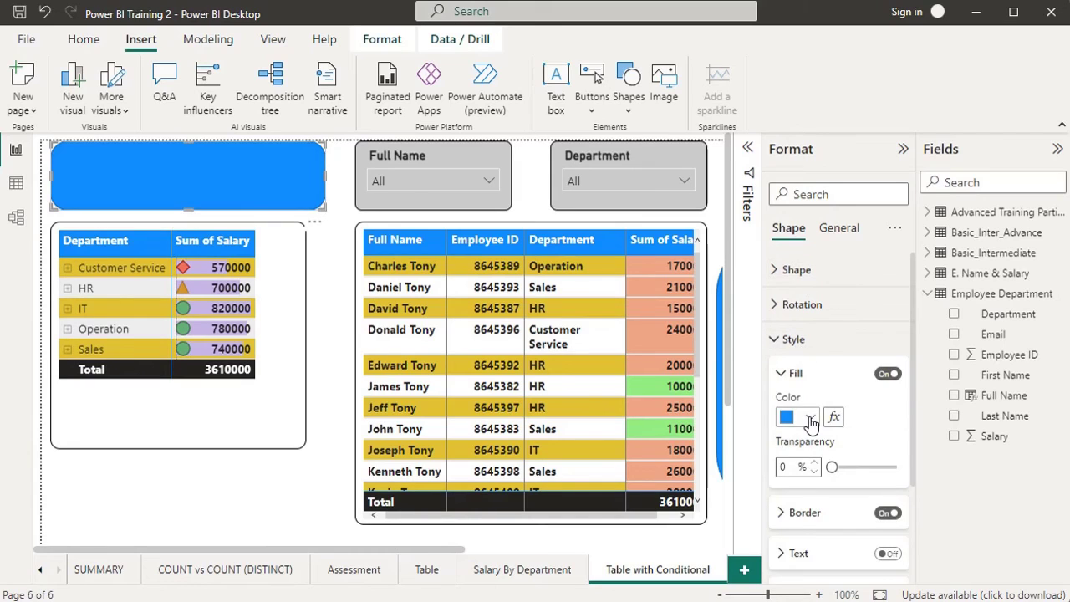
pyautogui.scroll(-2, 805, 485)
pyautogui.click(887, 454)
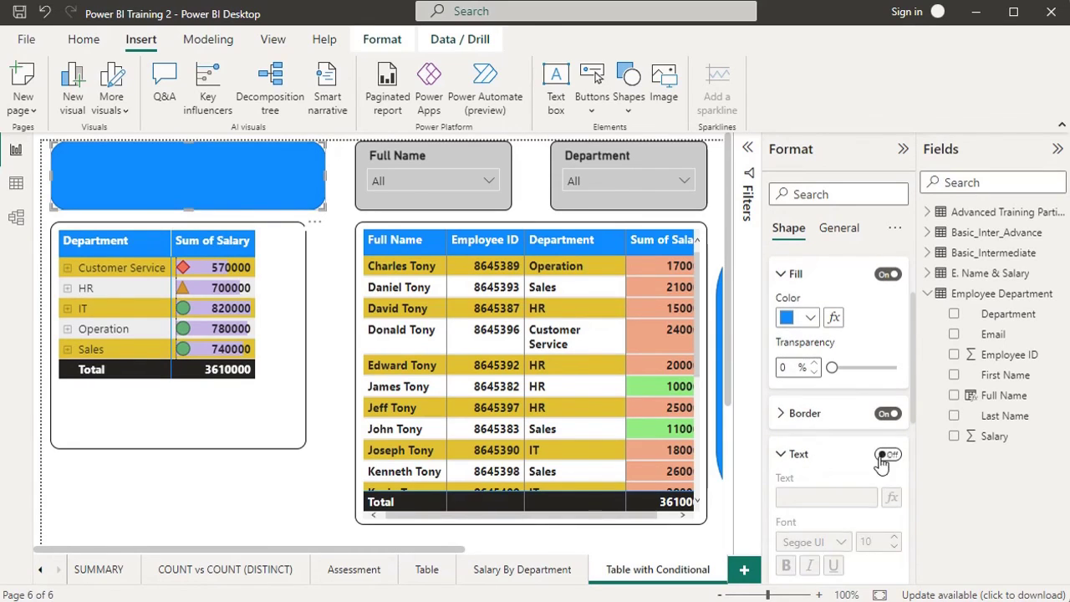
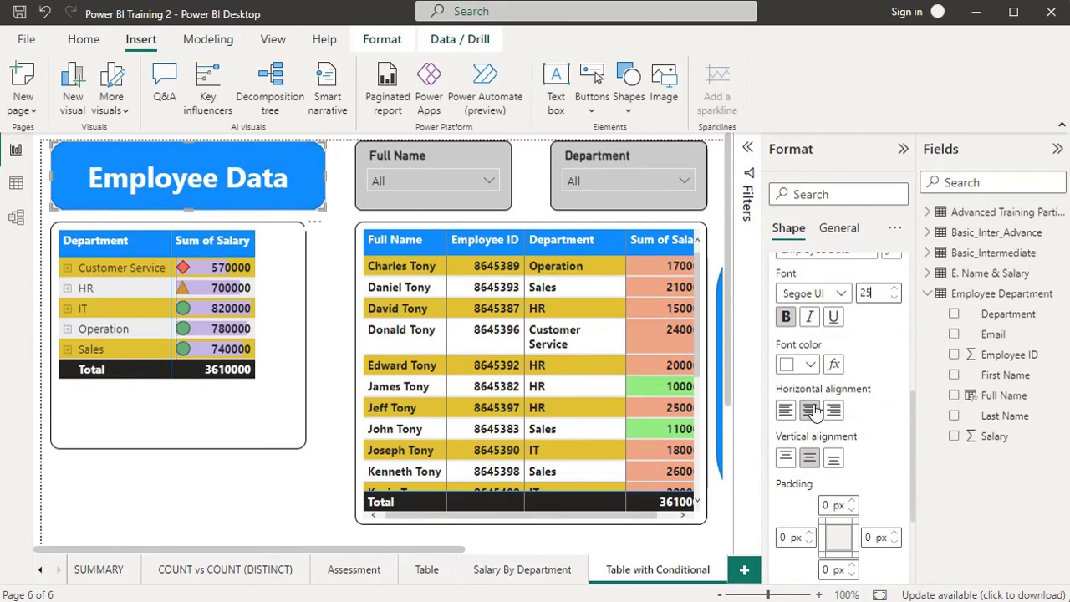
# Centre the Employee Data title text horizontally
pyautogui.click(813, 410)
pyautogui.scroll(3, 818, 335)
pyautogui.click(818, 307)
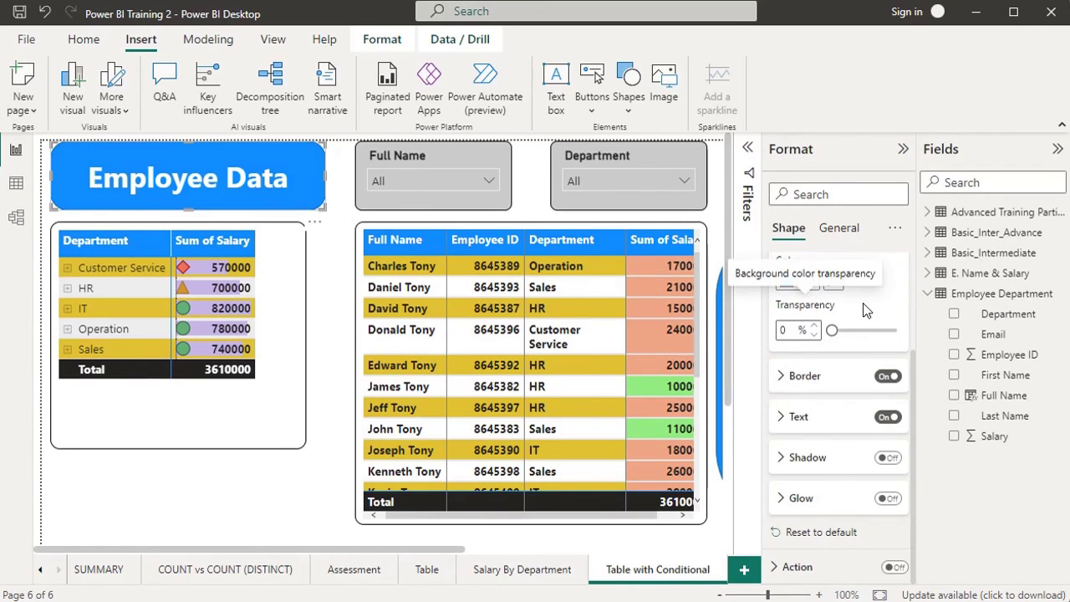
# Change the title shape's fill from blue to purple #744EC2, then select the department salary matrix
pyautogui.click(794, 261)
pyautogui.click(786, 339)
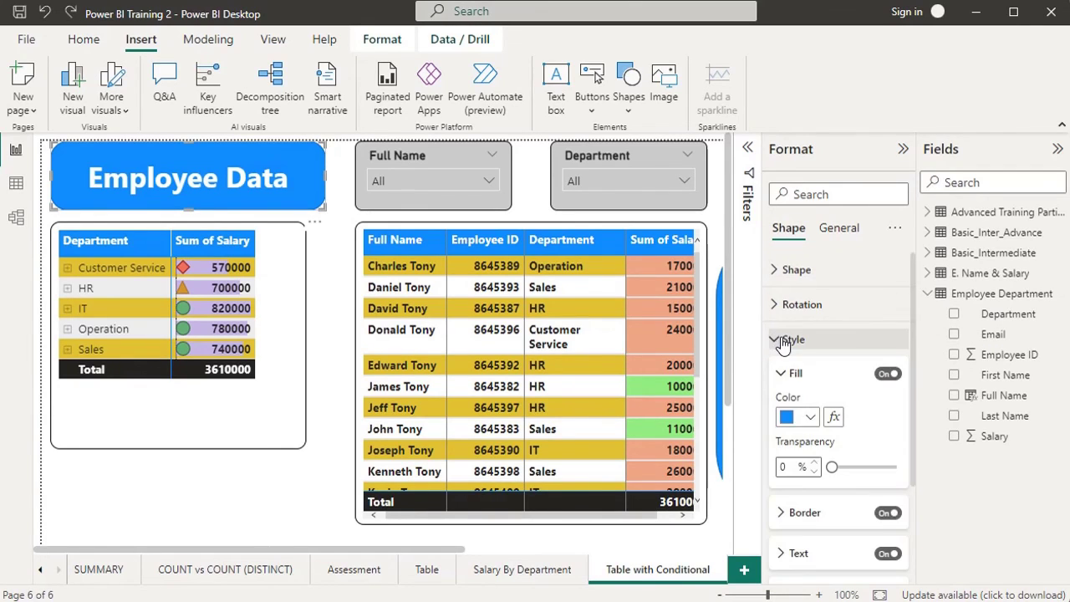
pyautogui.click(807, 420)
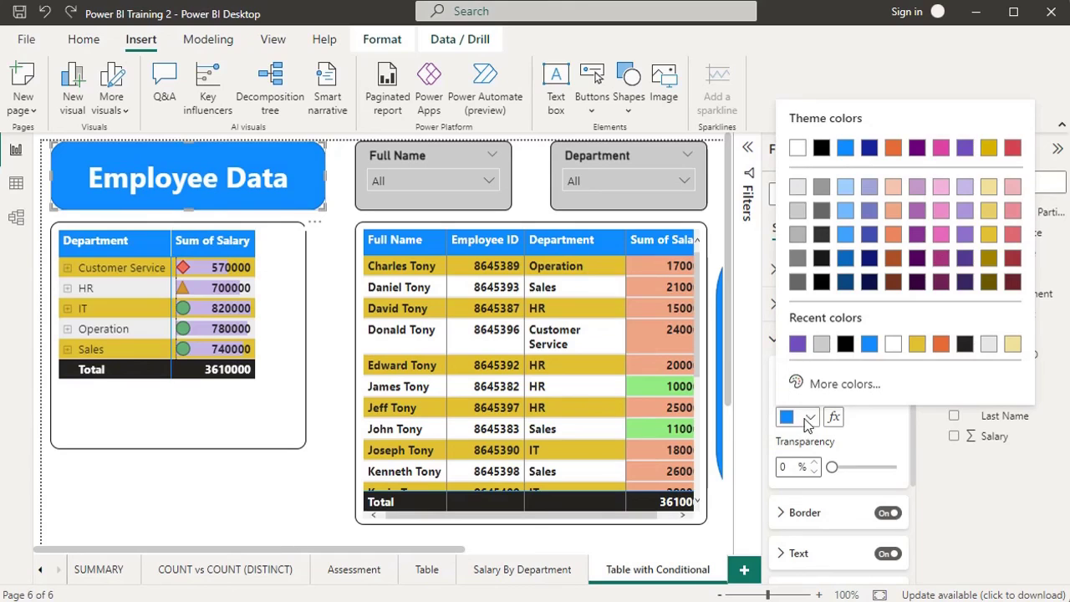
pyautogui.click(797, 344)
pyautogui.click(338, 239)
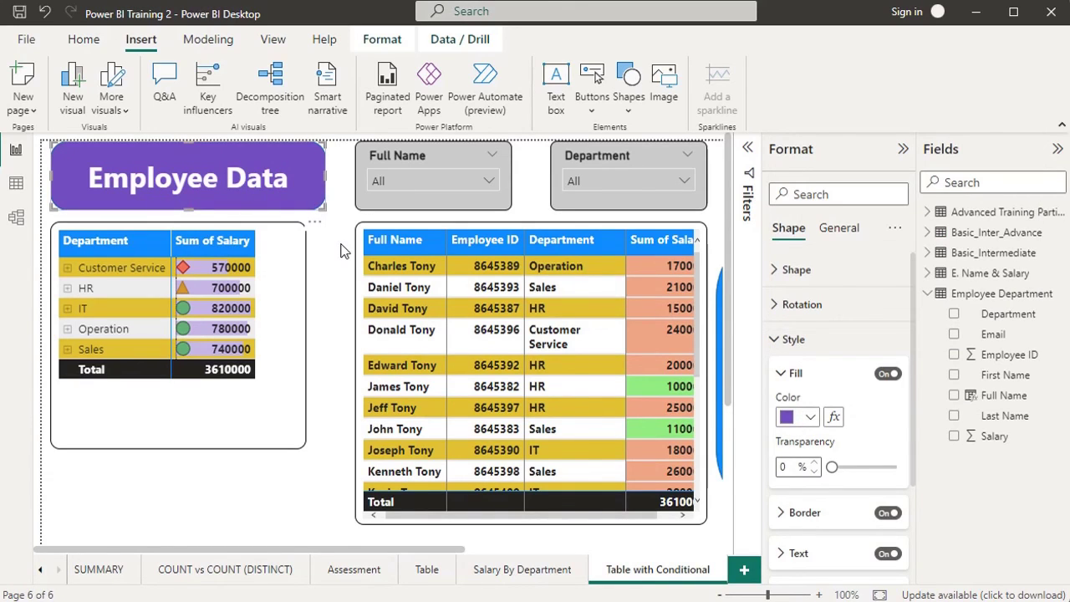
pyautogui.click(304, 279)
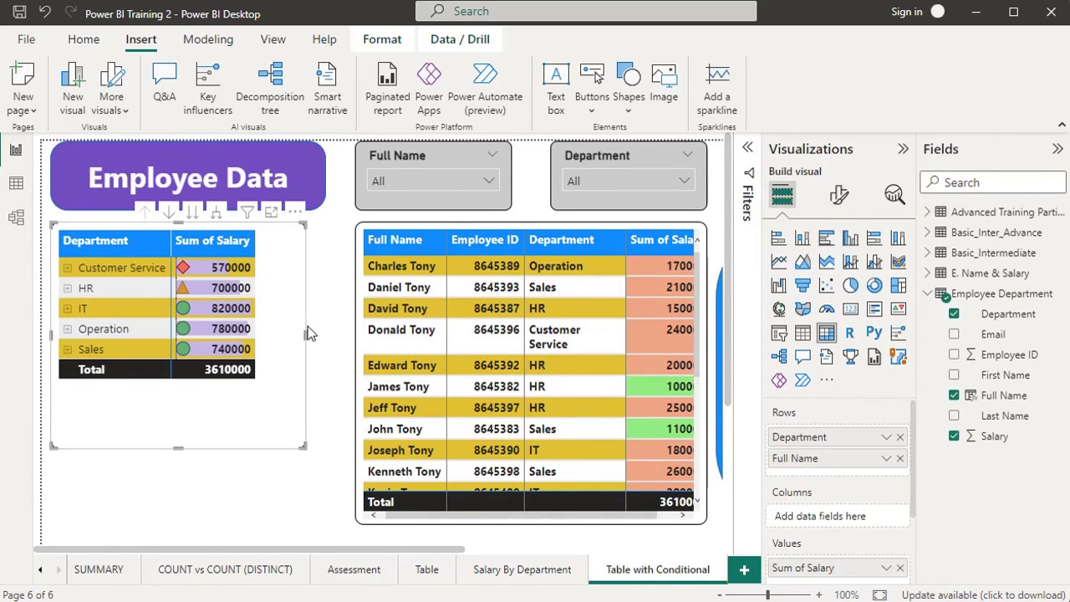
# Drag the matrix frame and its Department column wider, then narrow the employee table's Department column to reveal the 3610000 total
pyautogui.moveTo(306, 332); pyautogui.dragTo(328, 342)
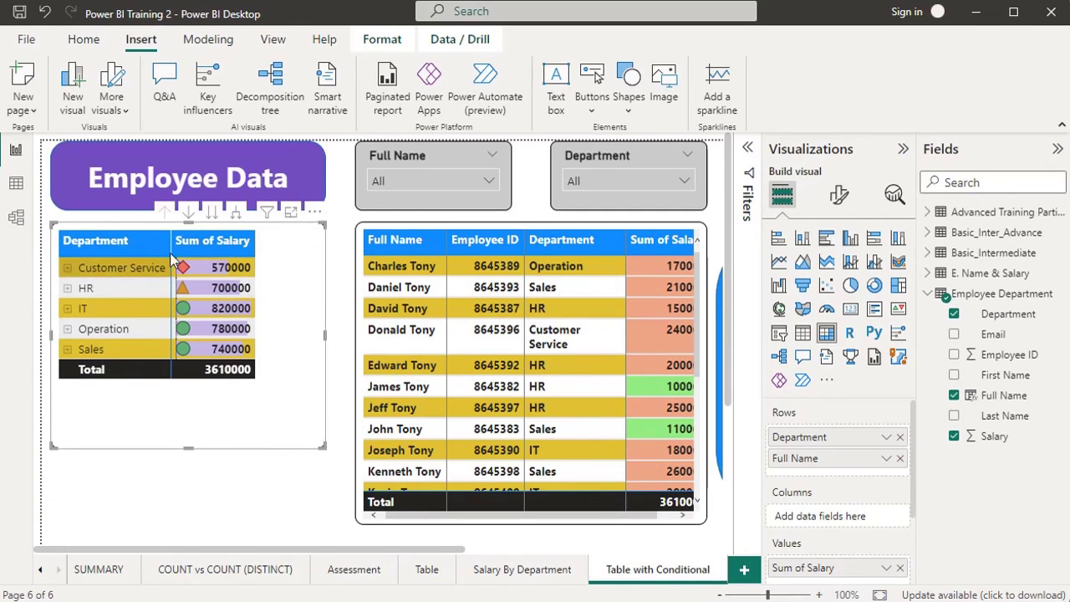
pyautogui.moveTo(171, 244); pyautogui.dragTo(225, 251)
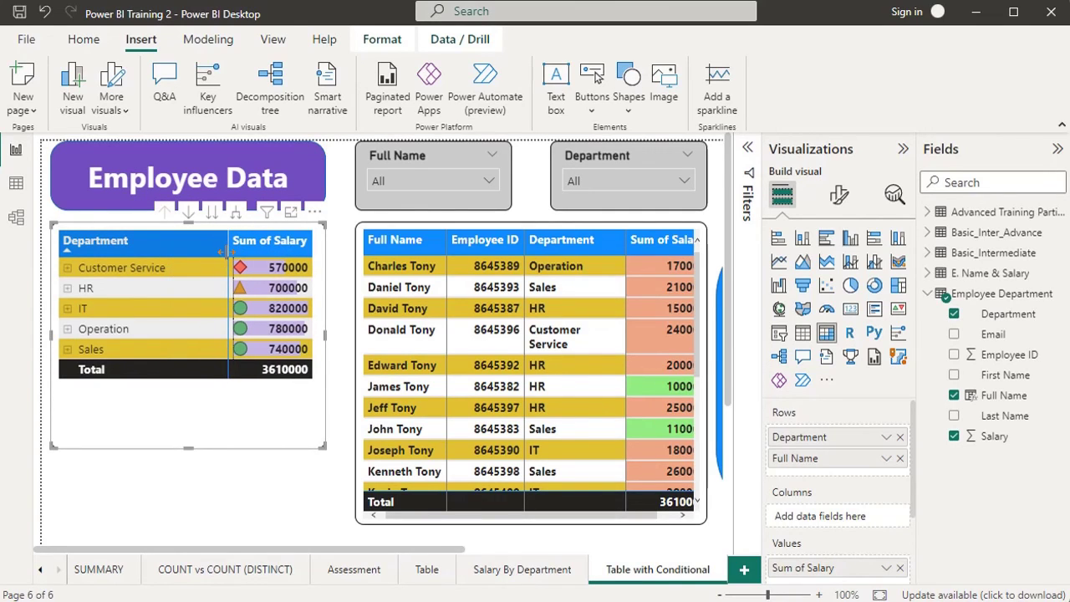
pyautogui.click(343, 317)
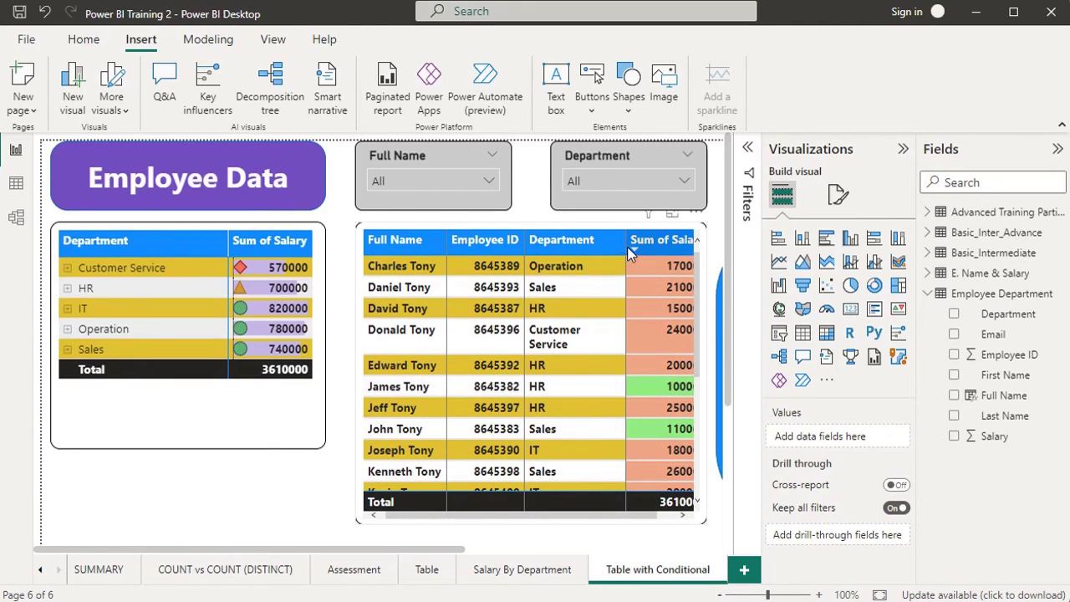
pyautogui.moveTo(621, 245); pyautogui.dragTo(608, 244)
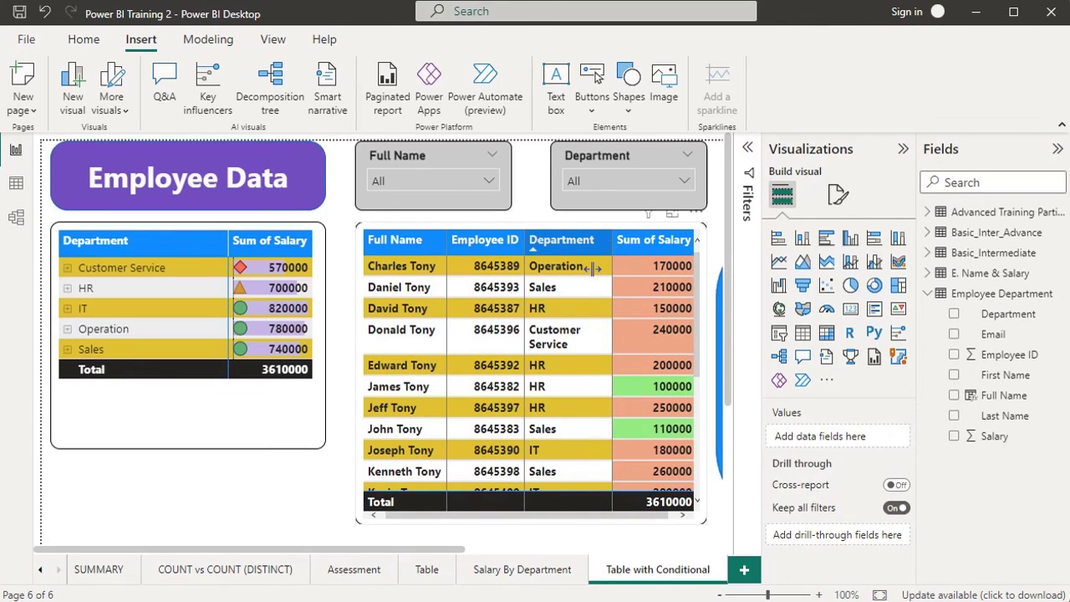